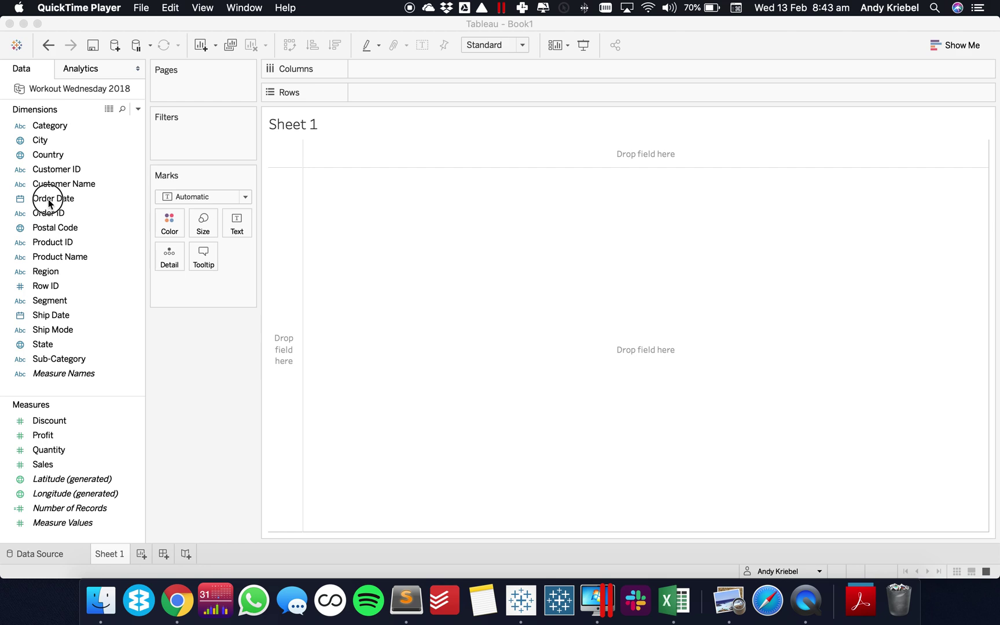
# - Build a line chart with Order Date by year and quarter in columns and the sum of Sales in rows
pyautogui.moveTo(48, 199); pyautogui.dragTo(372, 69)
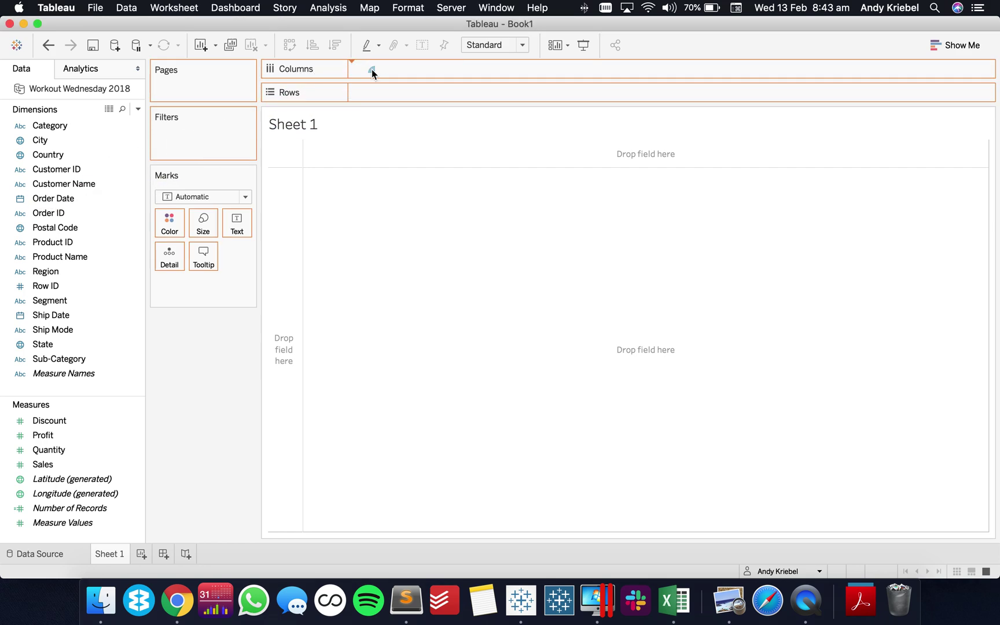
pyautogui.click(363, 69)
pyautogui.moveTo(74, 463)
pyautogui.mouseDown()
pyautogui.moveTo(375, 157)
pyautogui.moveTo(407, 94)
pyautogui.mouseUp()
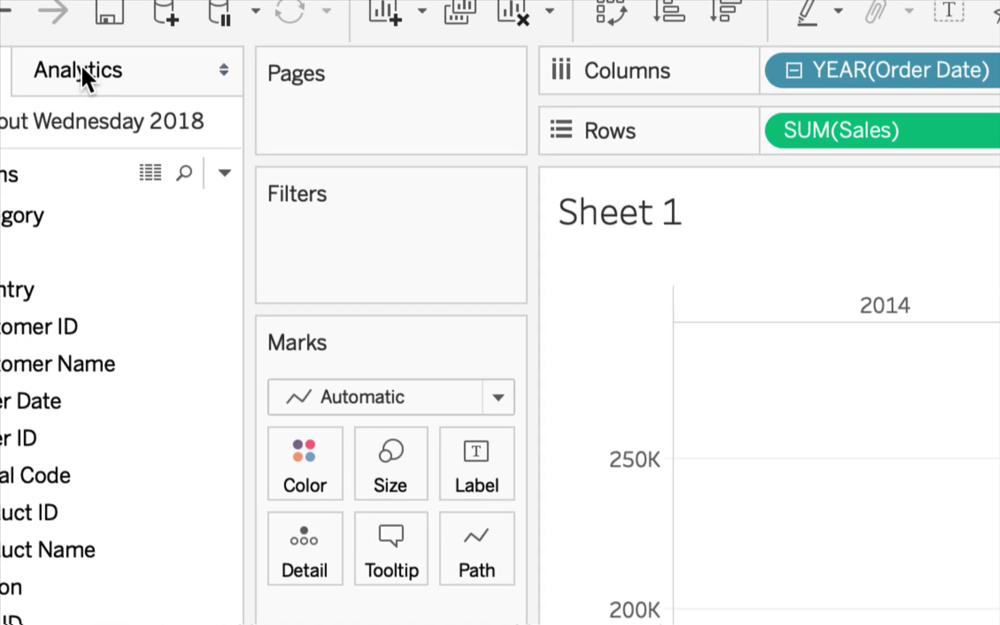
# - Add an average line across the entire table to the Sales chart and open its settings for editing
pyautogui.click(209, 68)
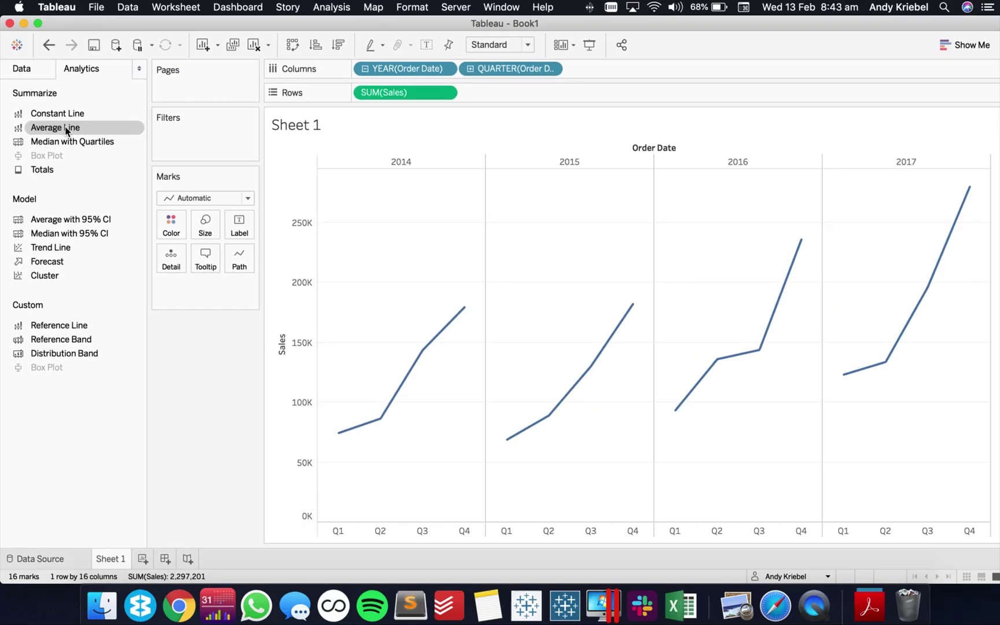
pyautogui.click(165, 219)
pyautogui.moveTo(65, 130); pyautogui.dragTo(391, 171)
pyautogui.click(383, 348)
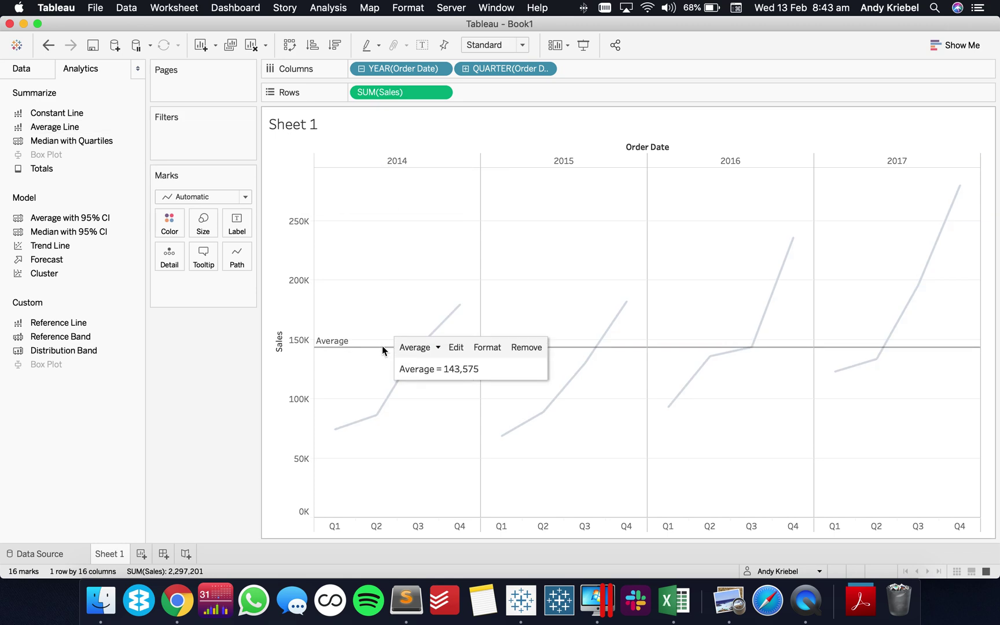
pyautogui.click(461, 347)
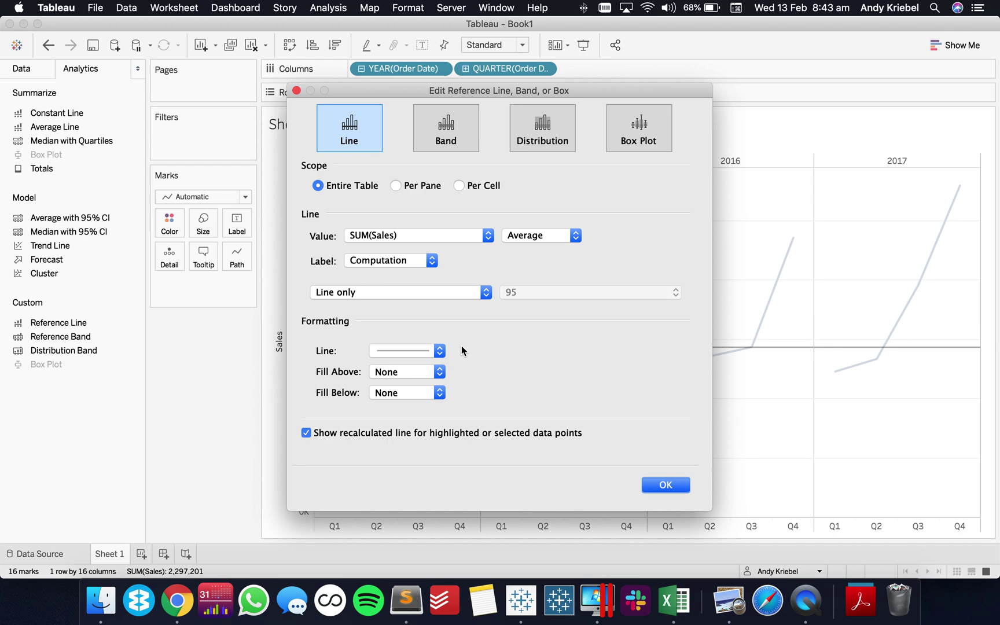
# - Switch to the dialog screenshot in Preview and add the text "WINDOW_" just above the Average aggregation
pyautogui.click(729, 602)
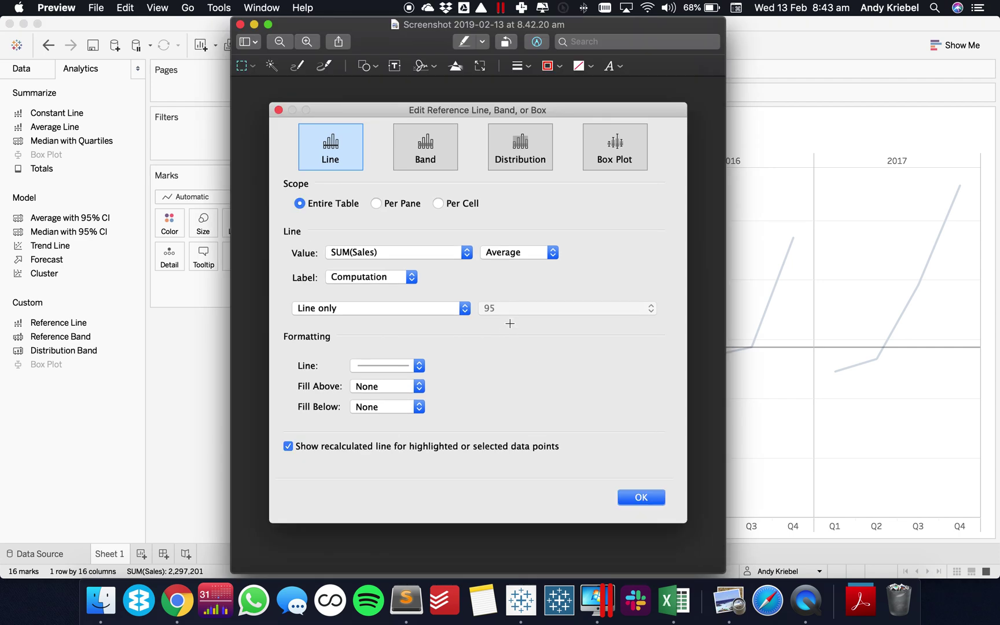
pyautogui.click(394, 67)
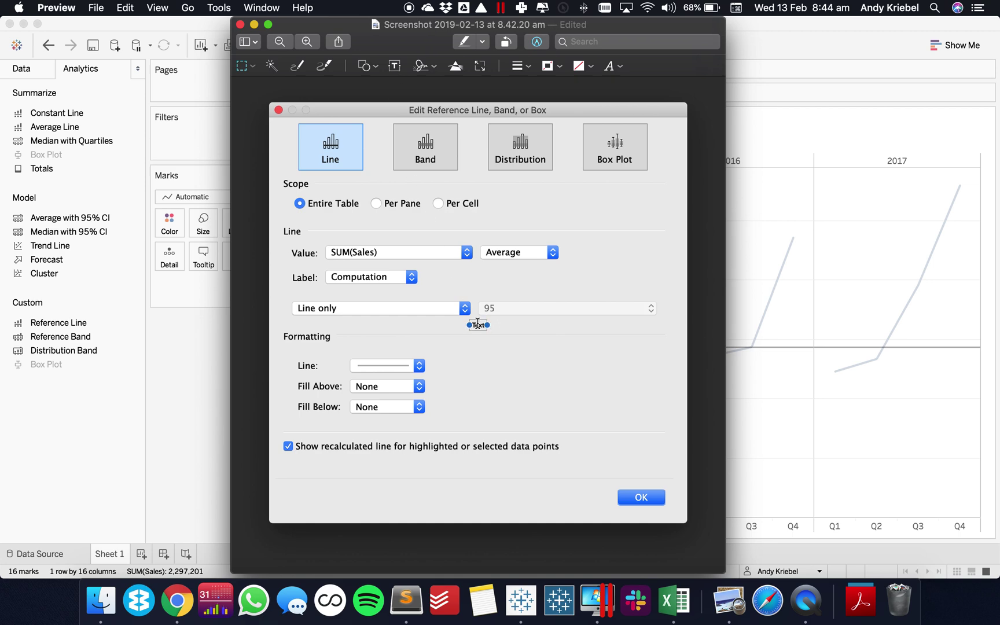
pyautogui.doubleClick(478, 325)
pyautogui.moveTo(511, 327); pyautogui.dragTo(522, 234)
pyautogui.doubleClick(522, 234)
pyautogui.write('WINDWO')
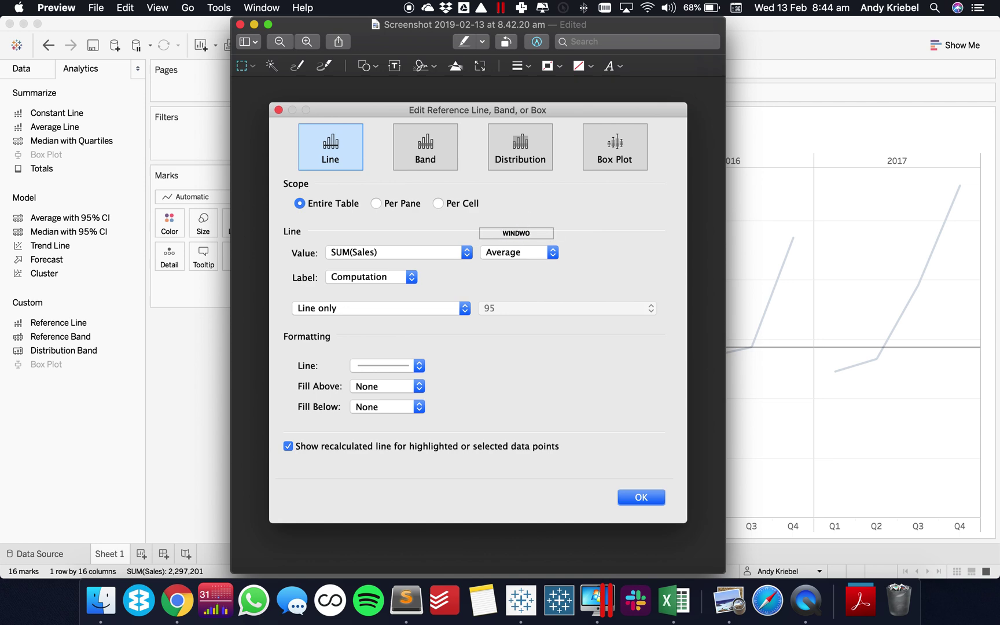
pyautogui.press('BackSpace')
pyautogui.press('BackSpace')
pyautogui.write('OW_')
pyautogui.click(441, 225)
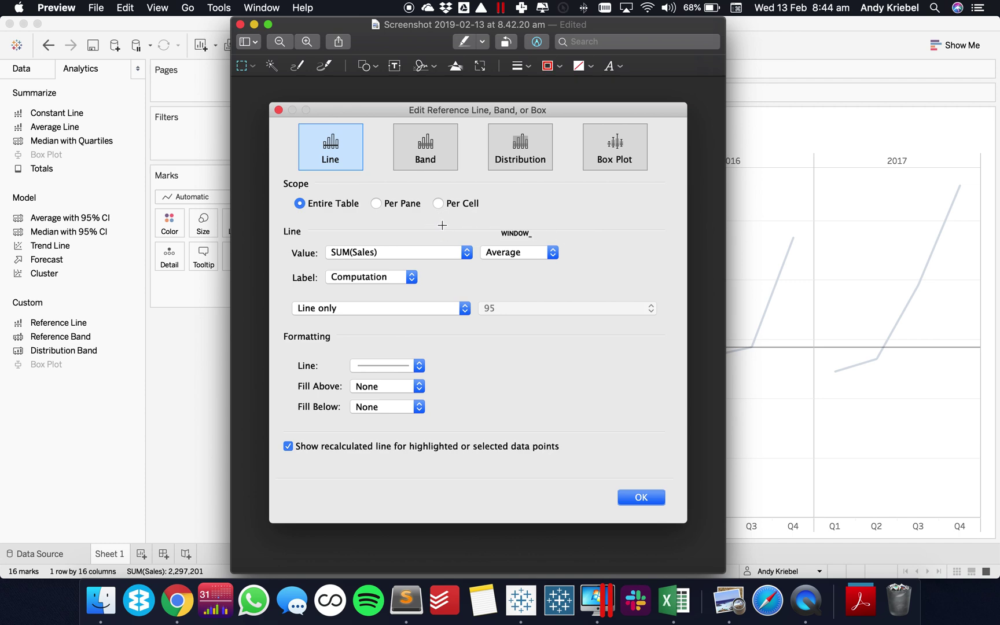
pyautogui.click(515, 232)
# - Return to Tableau, close the reference line settings and start a calculated field named "Avg Sales Table Calc"
pyautogui.click(775, 45)
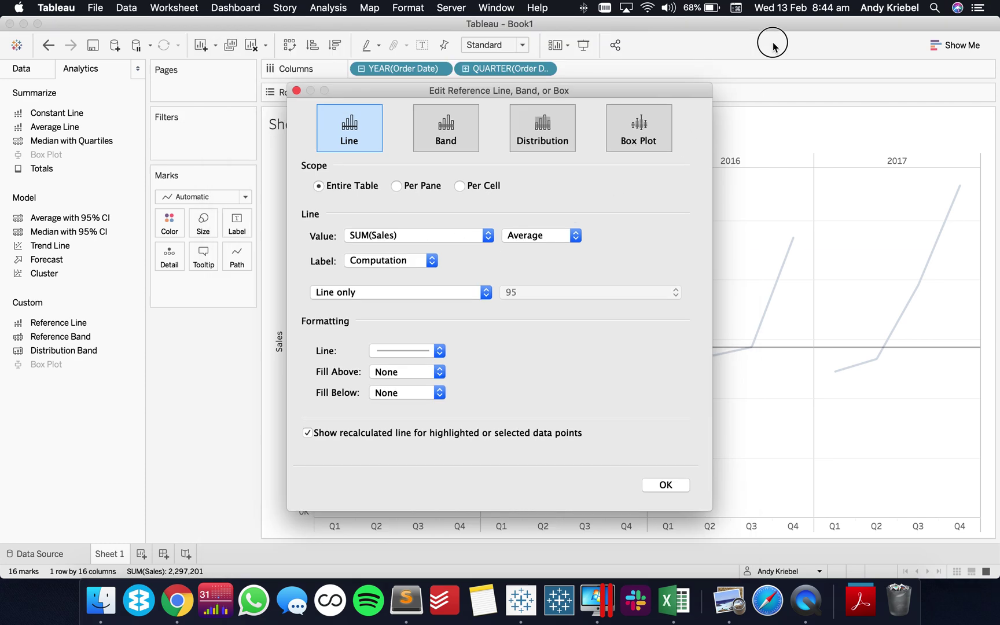
pyautogui.click(296, 91)
pyautogui.click(36, 74)
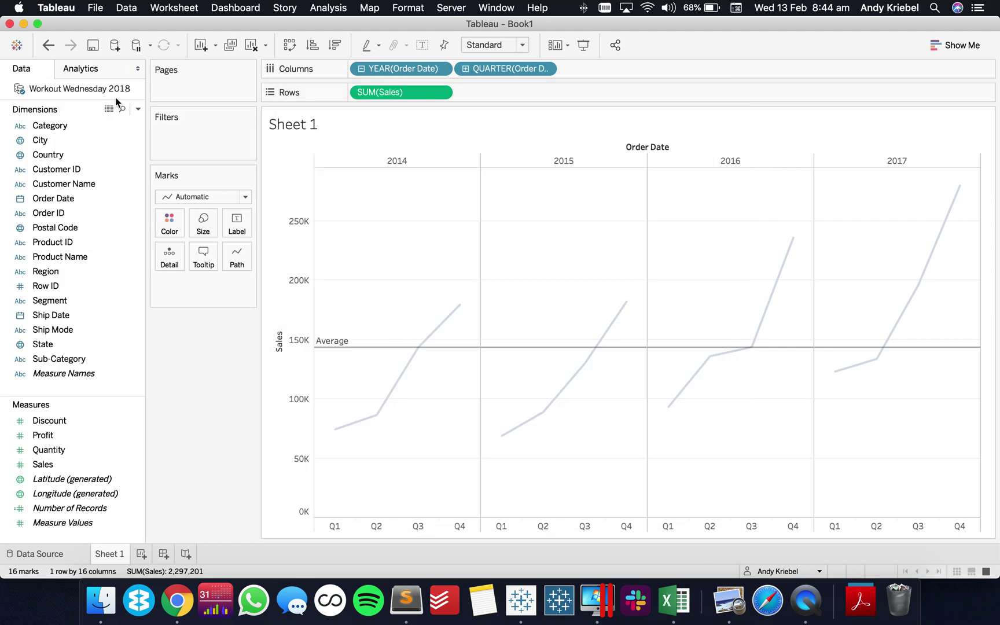
pyautogui.click(137, 109)
pyautogui.click(99, 123)
pyautogui.write('A')
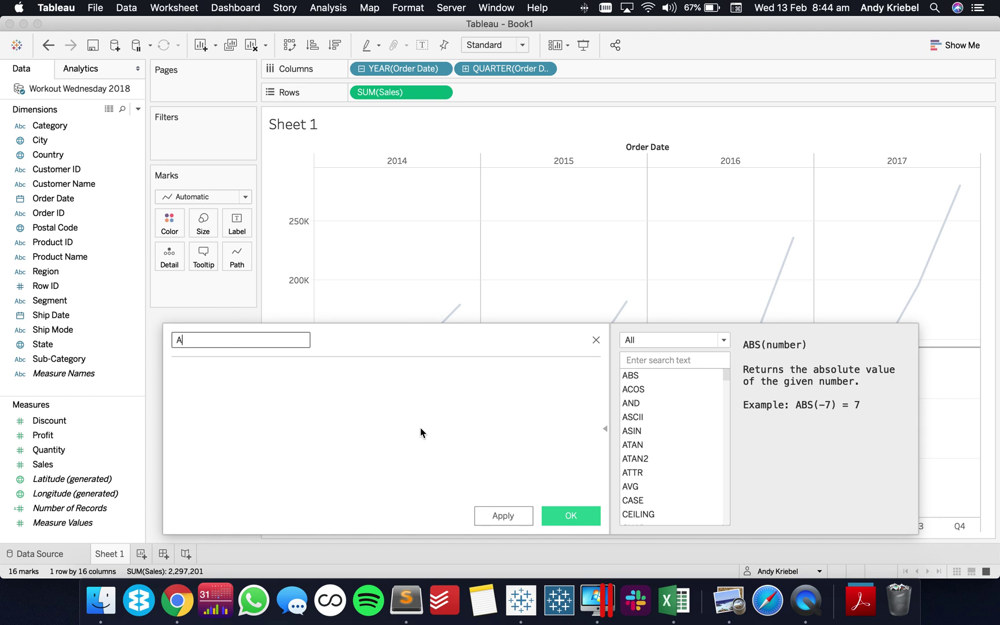
pyautogui.write('vg Sale ')
pyautogui.write(' Ref Line')
pyautogui.moveTo(246, 340); pyautogui.dragTo(216, 340)
pyautogui.press('BackSpace')
pyautogui.write('Table Calc')
# - Enter the formula WINDOW_AVG(SUM([Sales])), compare it with the annotated screenshot in Preview, and save the calculated field
pyautogui.click(252, 403)
pyautogui.write('WIN')
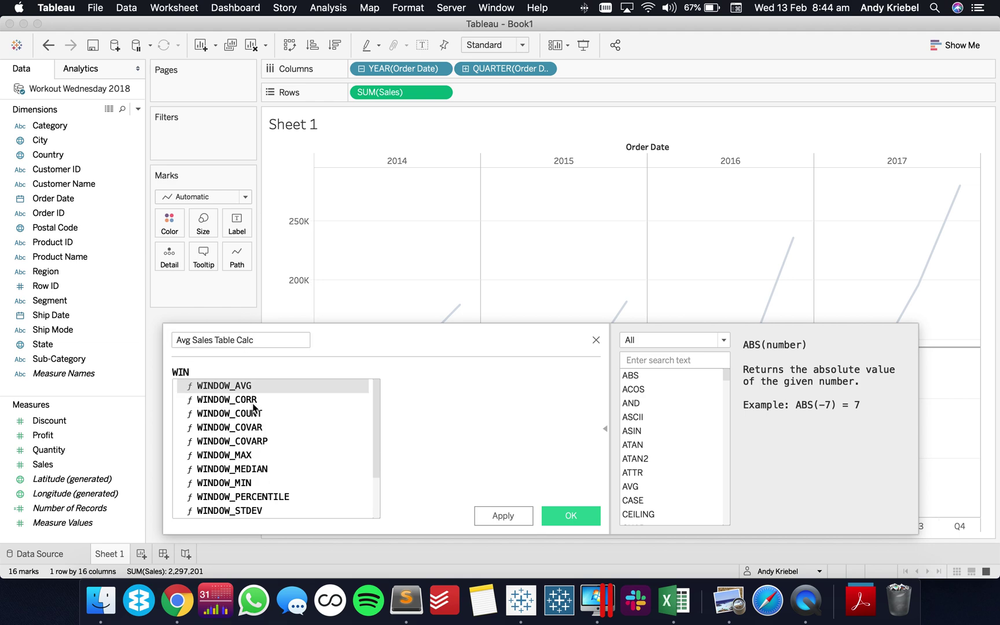
pyautogui.press('Return')
pyautogui.click(340, 249)
pyautogui.moveTo(400, 92); pyautogui.dragTo(233, 375)
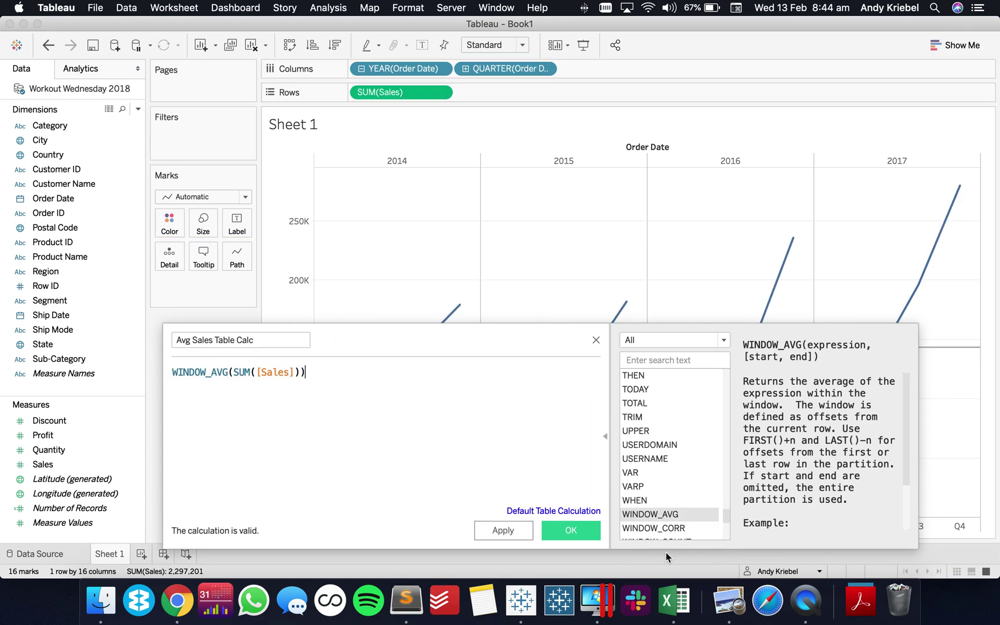
pyautogui.click(727, 601)
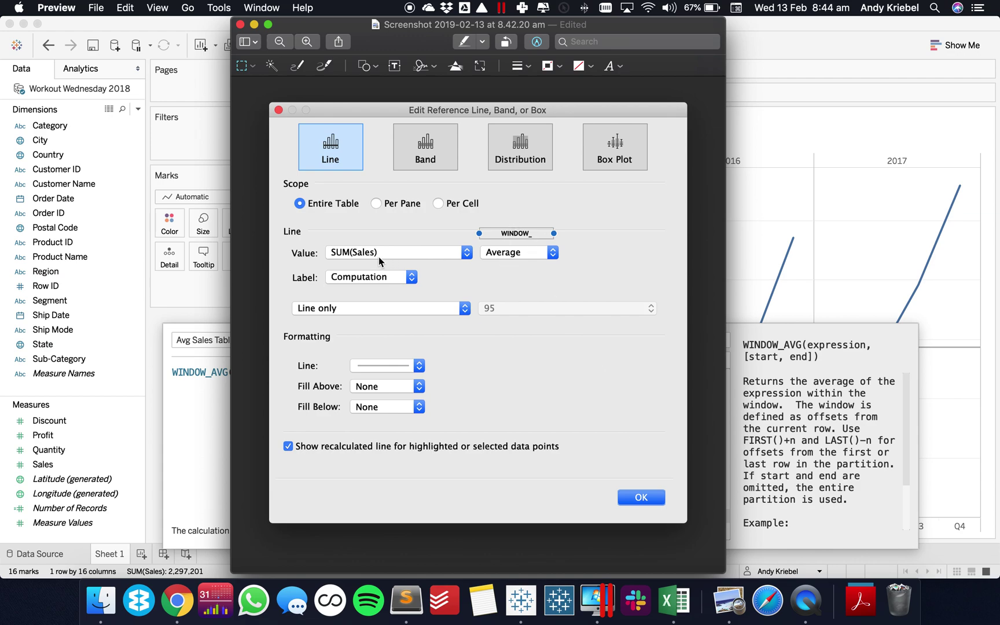
pyautogui.click(186, 435)
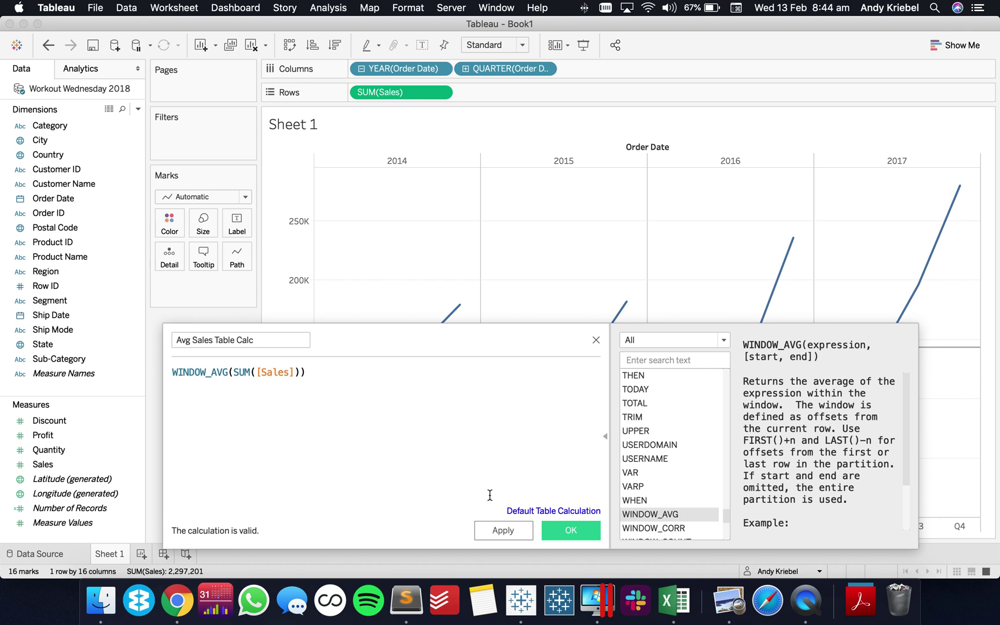
pyautogui.click(573, 532)
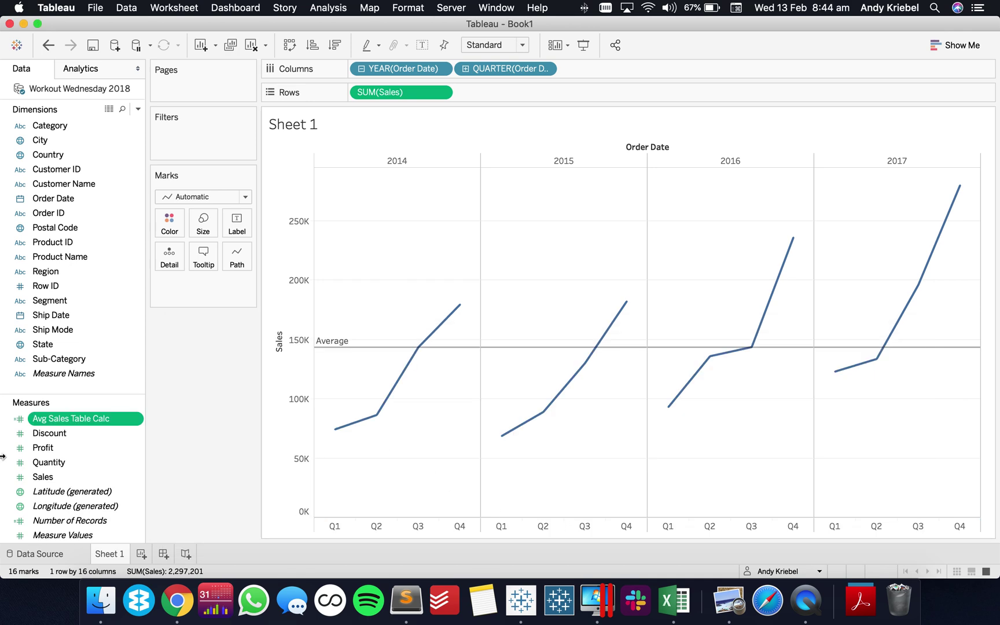
# - Remove the average line from the chart and place Avg Sales Table Calc on Rows after SUM(Sales)
pyautogui.moveTo(348, 352)
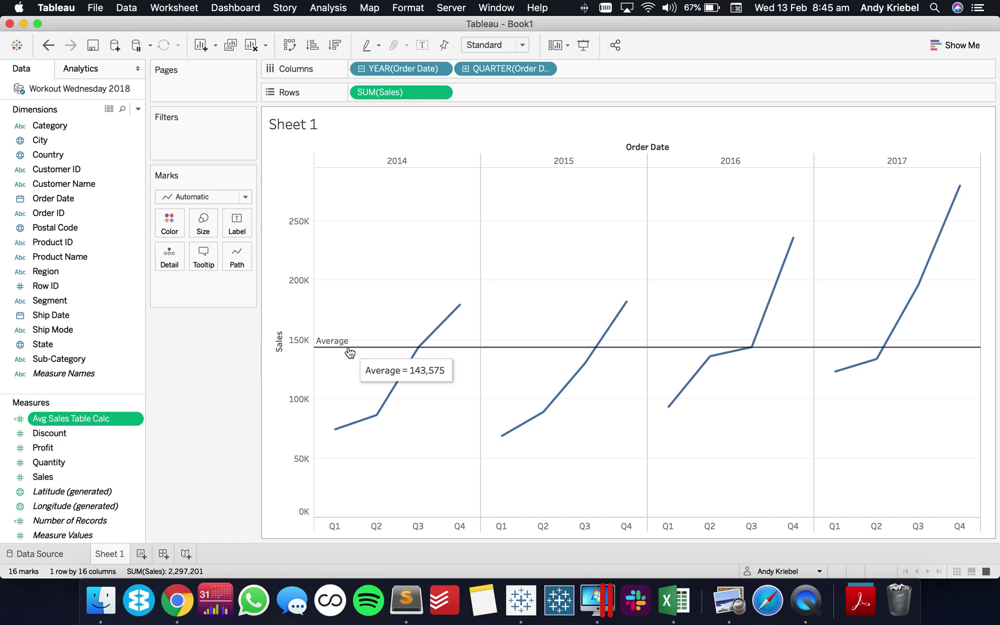
pyautogui.moveTo(348, 351); pyautogui.dragTo(136, 395)
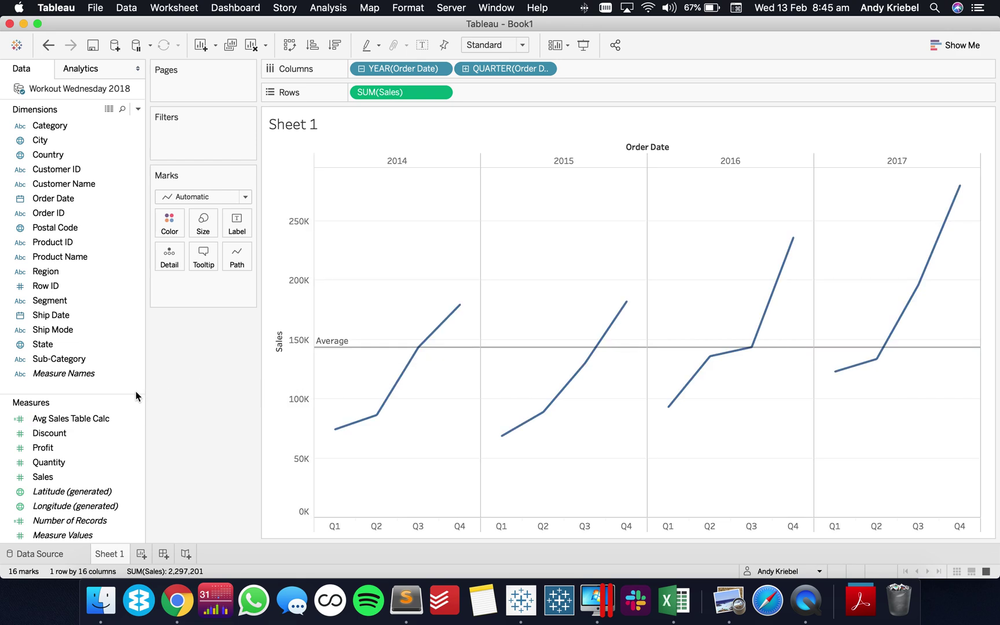
pyautogui.click(57, 422)
pyautogui.moveTo(58, 422); pyautogui.dragTo(165, 252)
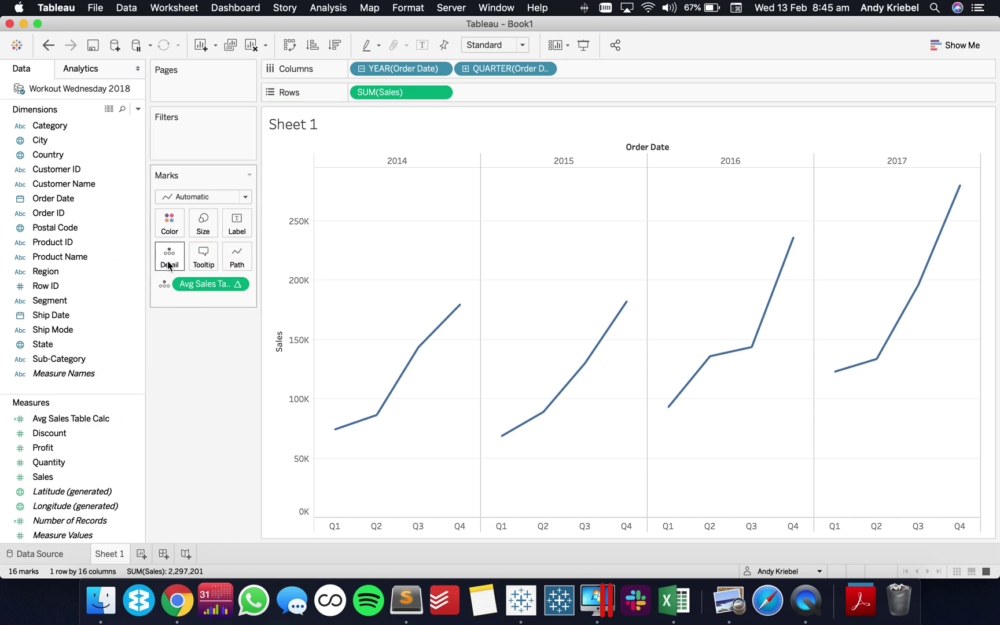
pyautogui.moveTo(203, 284); pyautogui.dragTo(514, 102)
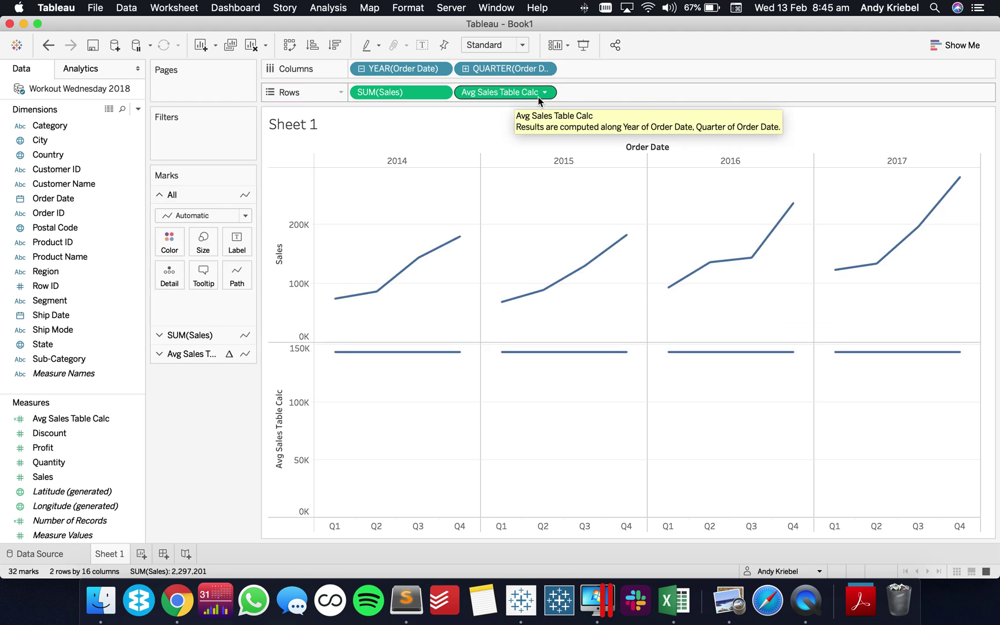
# - Set Avg Sales Table Calc to compute using Specific Dimensions, with Year and Quarter of Order Date included
pyautogui.click(544, 93)
pyautogui.moveTo(543, 283)
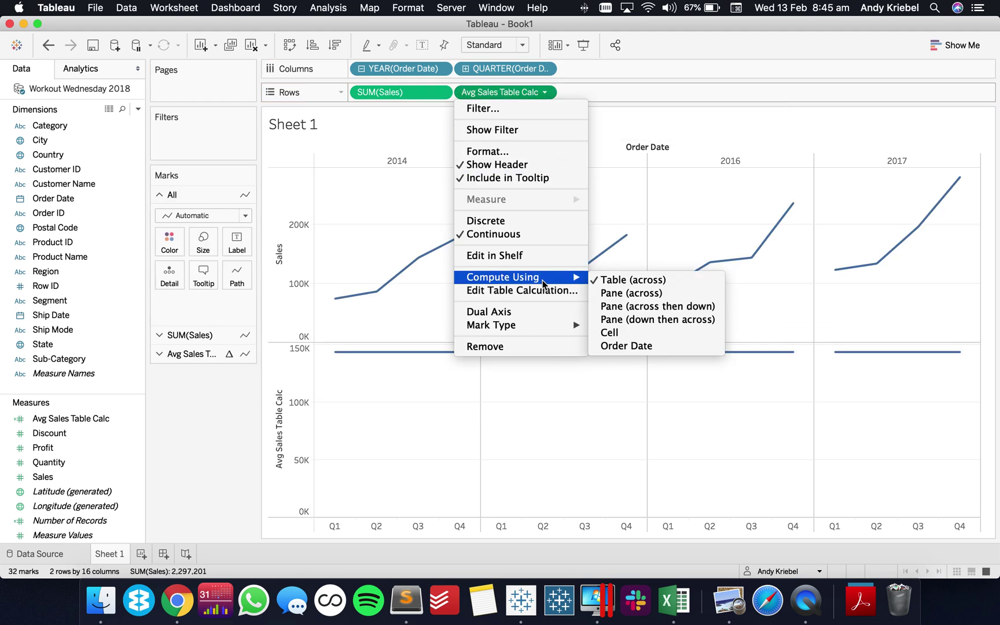
pyautogui.click(513, 291)
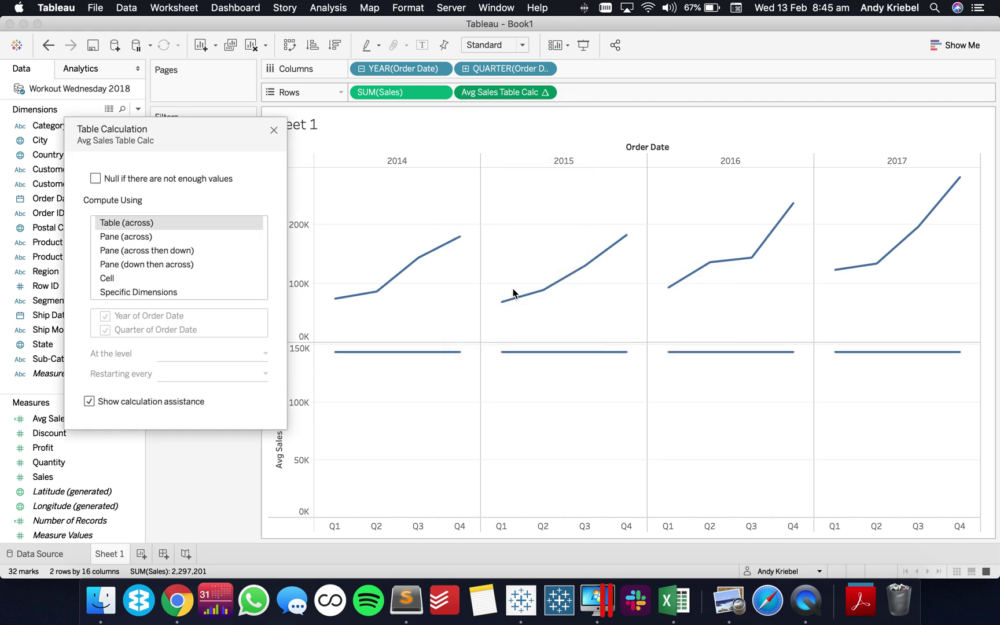
pyautogui.click(183, 292)
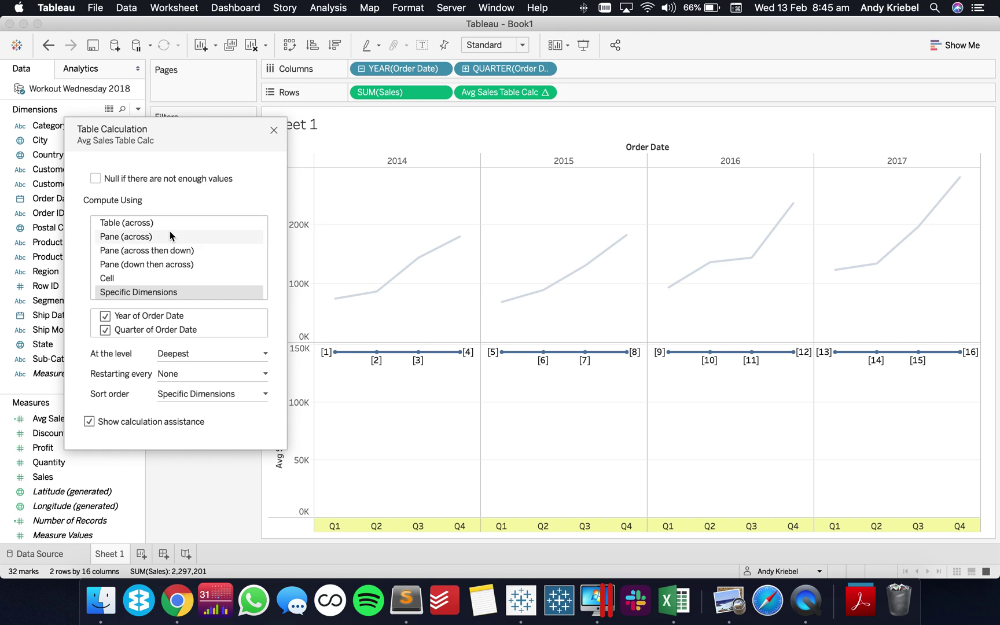
pyautogui.click(273, 129)
pyautogui.moveTo(444, 360)
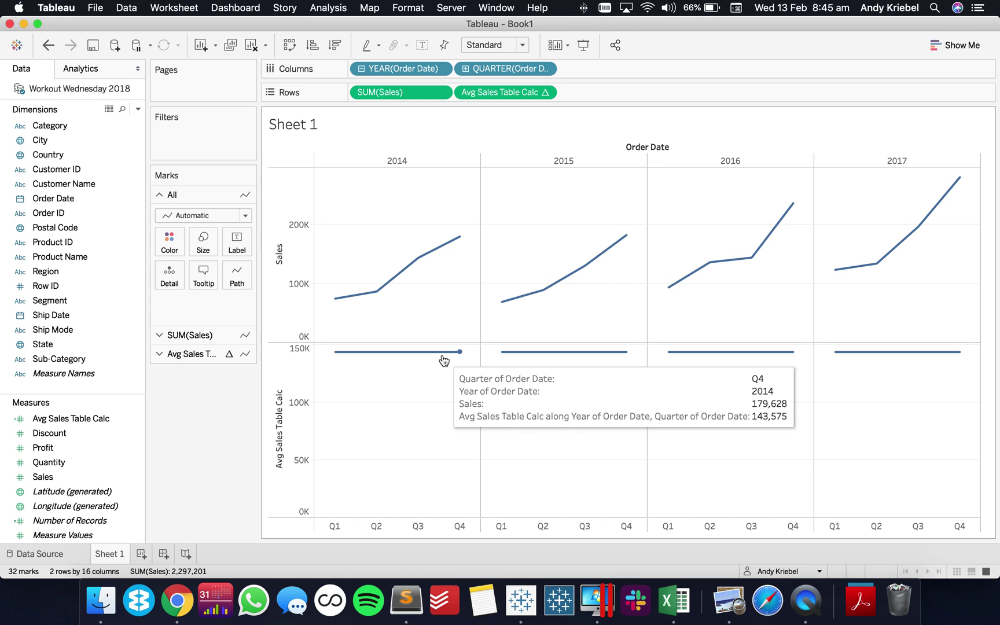
# - Try showing mark labels on the Avg Sales Table Calc lines
pyautogui.click(203, 354)
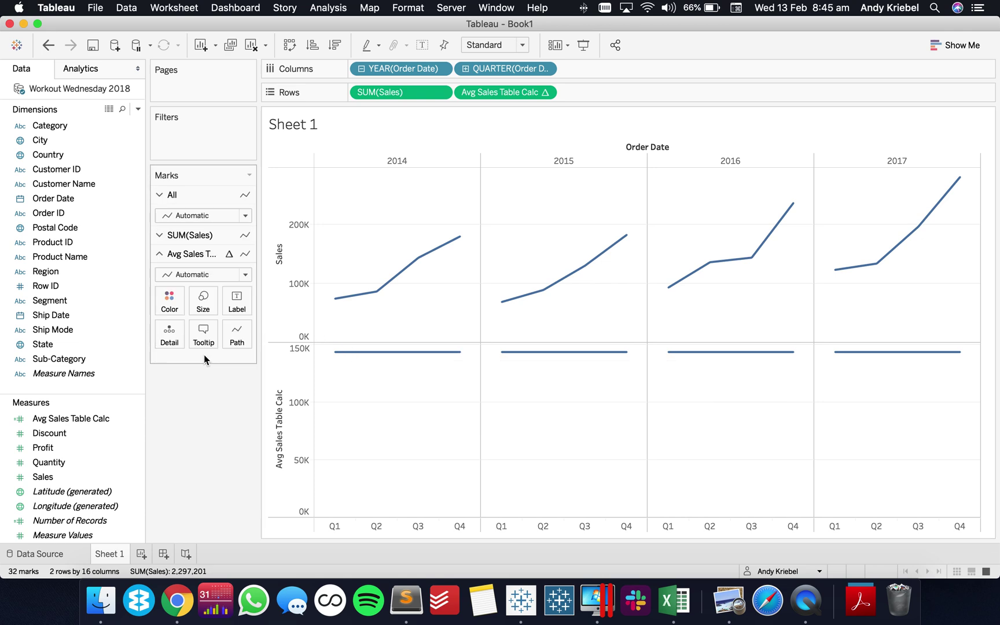
pyautogui.click(238, 282)
pyautogui.click(271, 311)
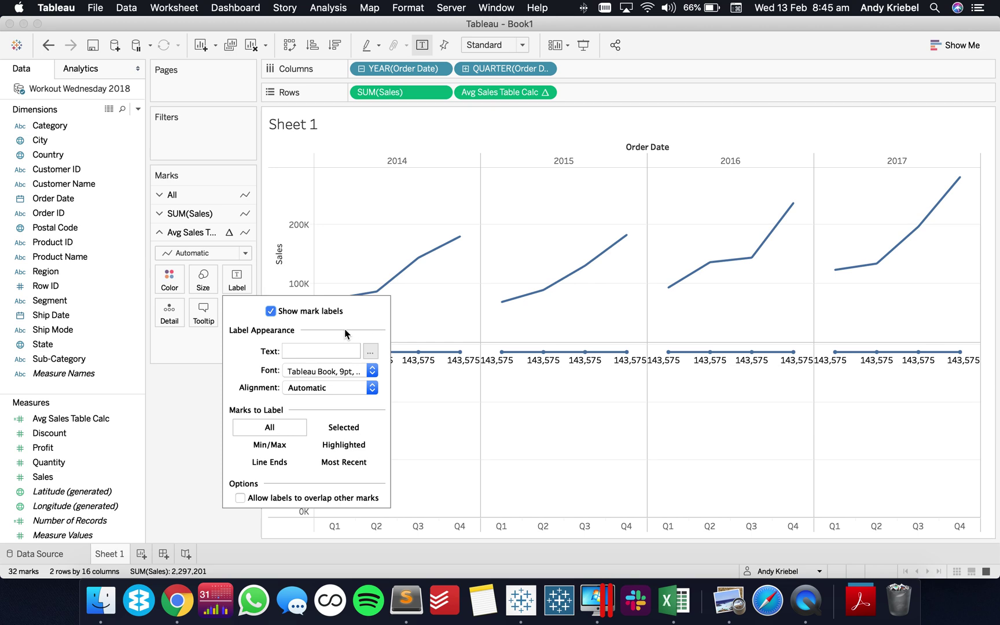
pyautogui.click(271, 311)
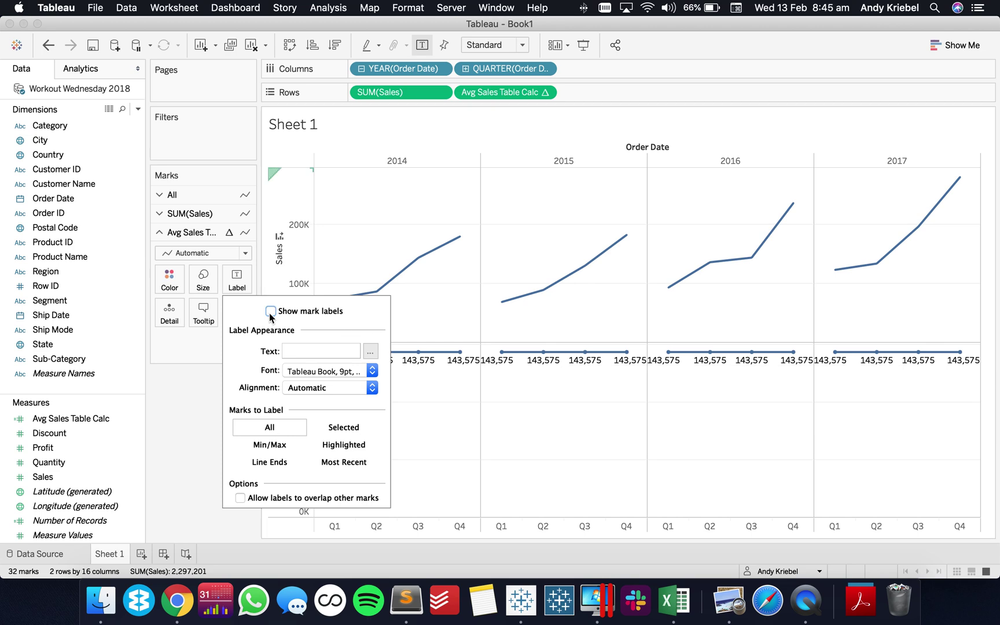
pyautogui.click(148, 404)
# - Add an average line across the entire table to the Sales chart in the upper row and select it
pyautogui.click(50, 126)
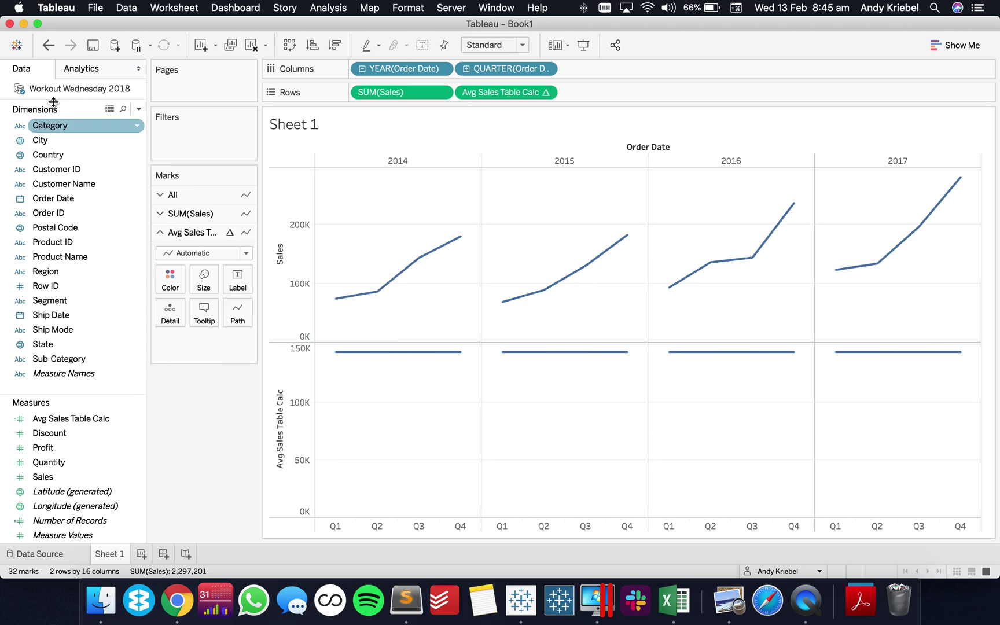
pyautogui.click(76, 70)
pyautogui.moveTo(49, 133); pyautogui.dragTo(394, 206)
pyautogui.click(363, 263)
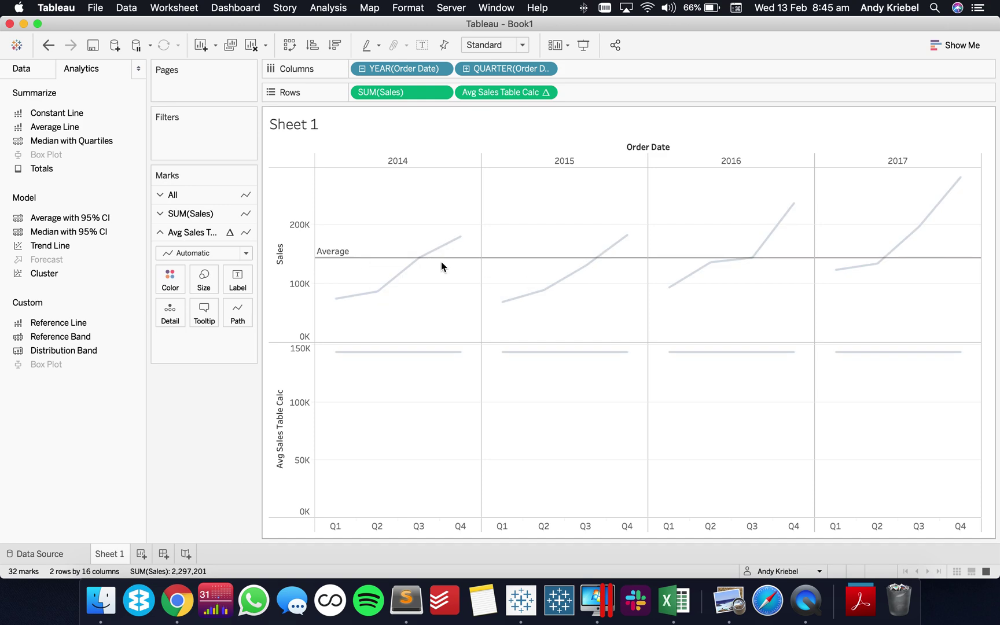
# - Give the average line on the Sales chart a custom label showing <Computation>: <Value>
pyautogui.doubleClick(441, 262)
pyautogui.moveTo(397, 261); pyautogui.dragTo(397, 276)
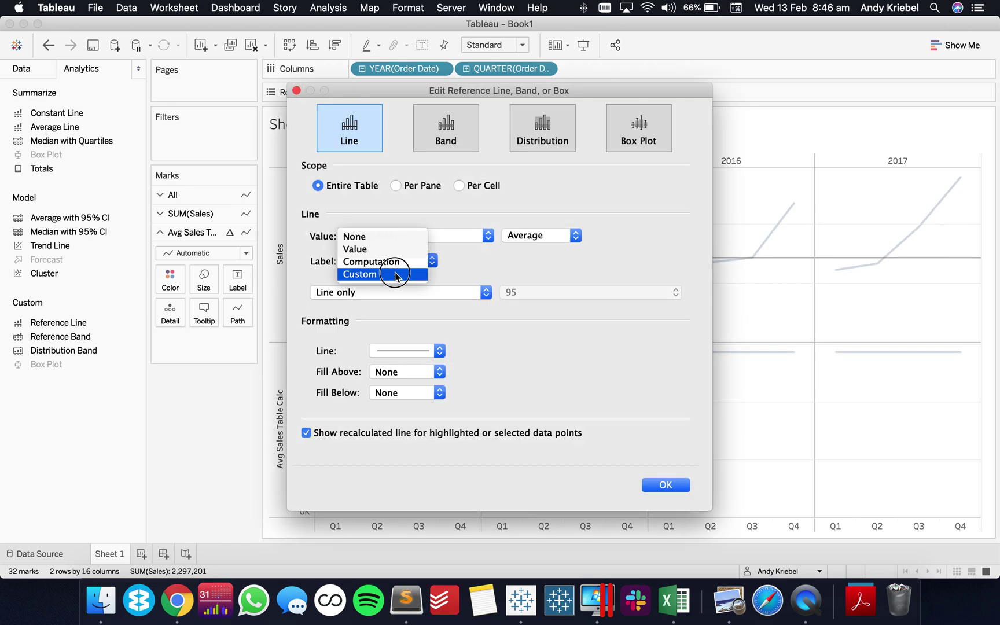
pyautogui.click(469, 261)
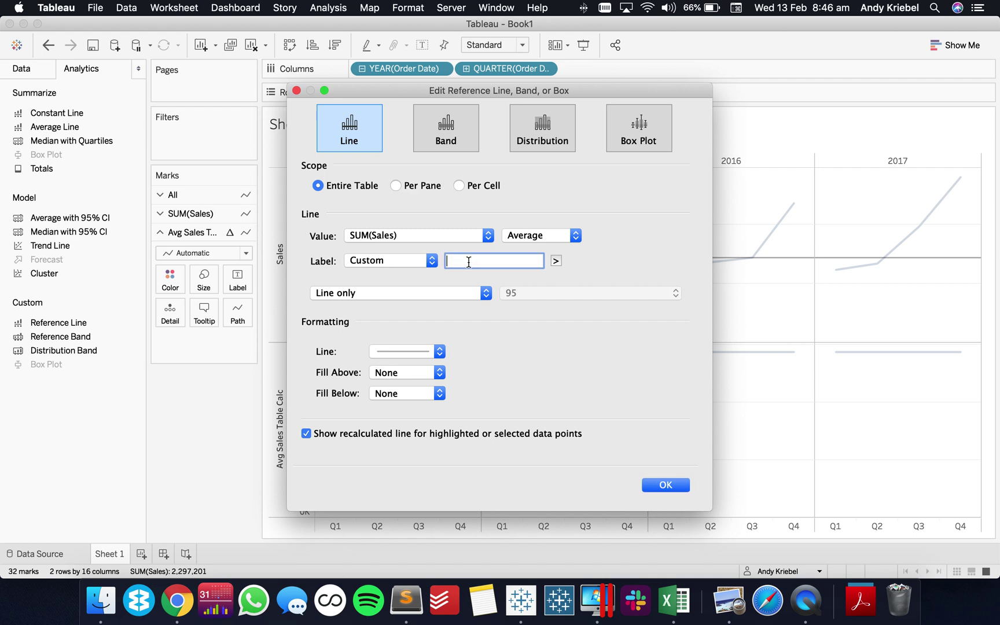
pyautogui.click(555, 261)
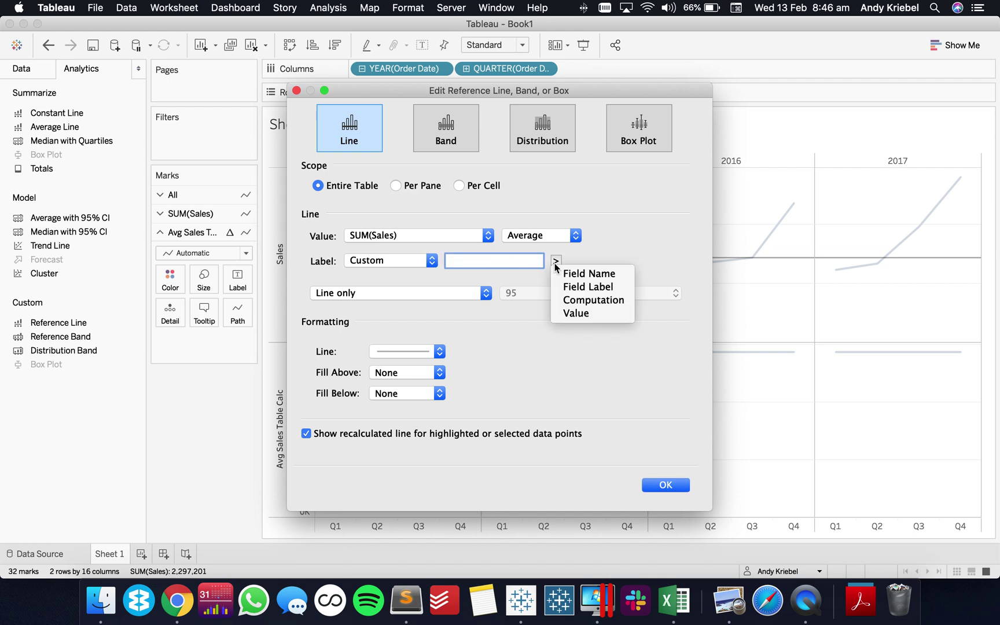
pyautogui.click(571, 300)
pyautogui.write(':')
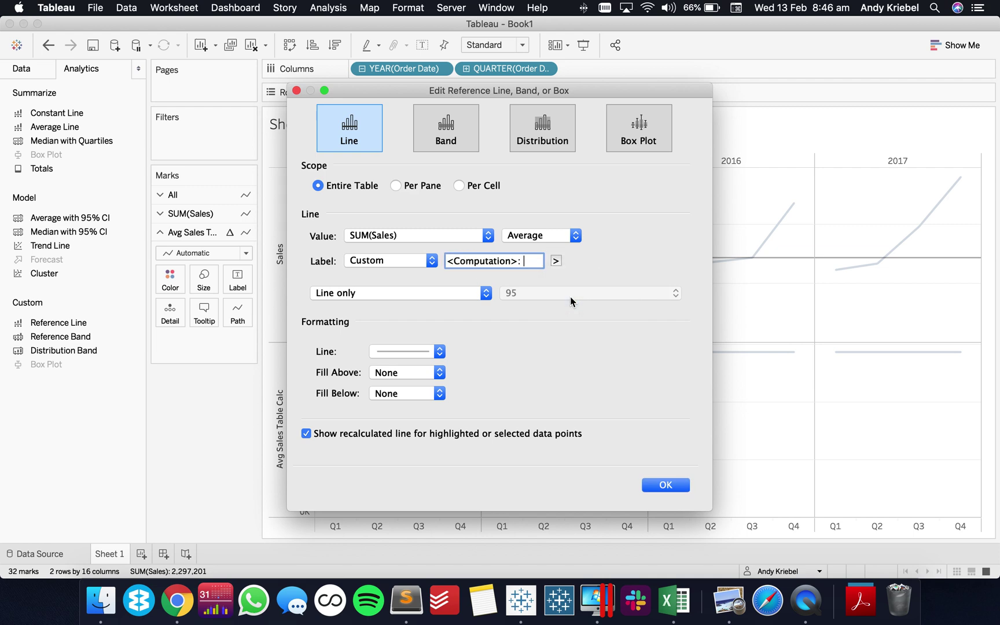
pyautogui.click(556, 261)
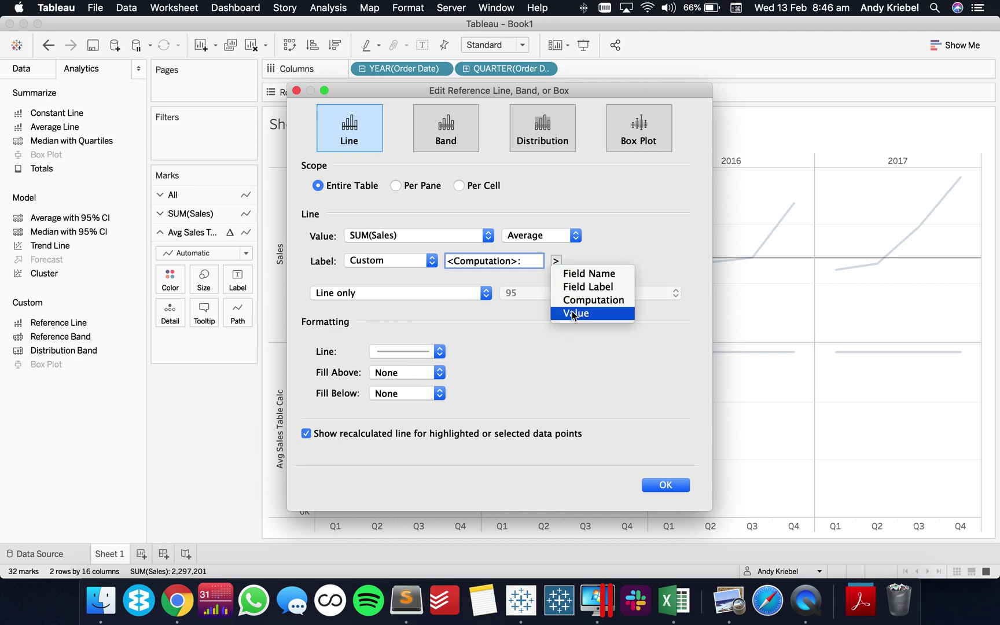
pyautogui.click(576, 312)
pyautogui.click(665, 485)
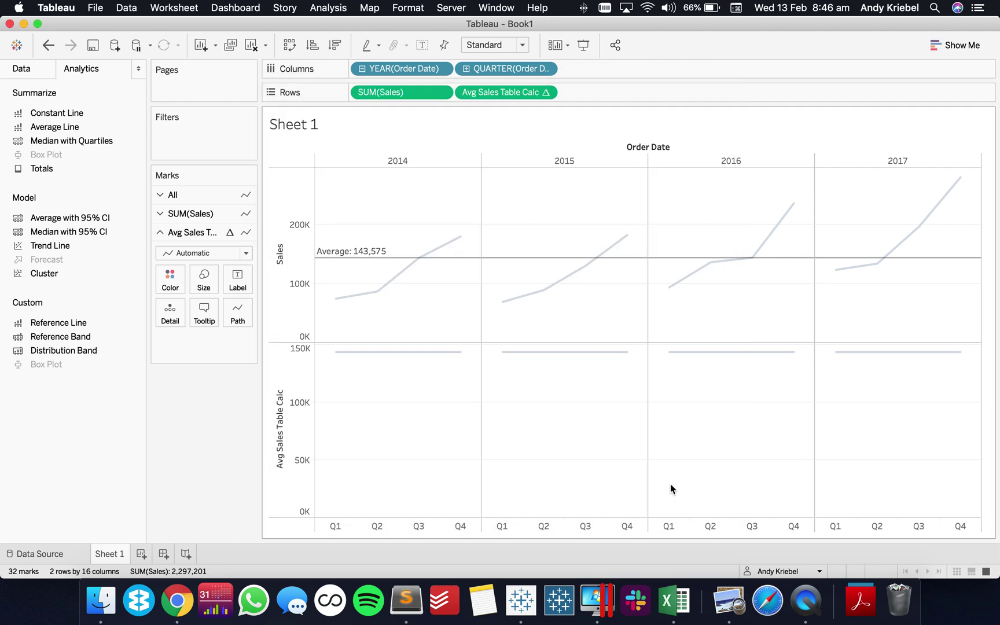
pyautogui.click(450, 412)
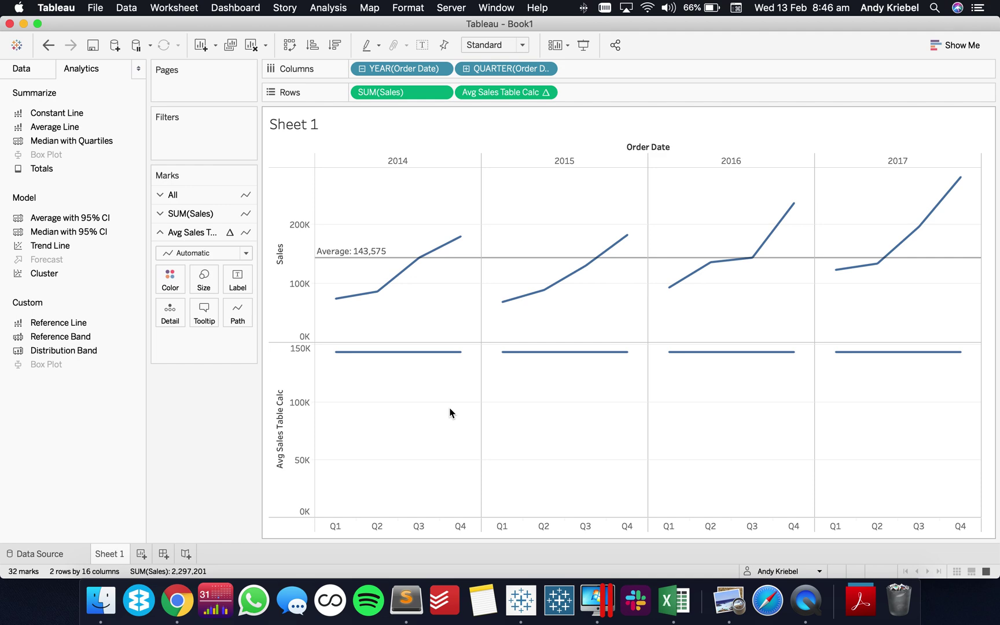
# - Show mark labels at the line ends of the Avg Sales Table Calc lines
pyautogui.click(245, 283)
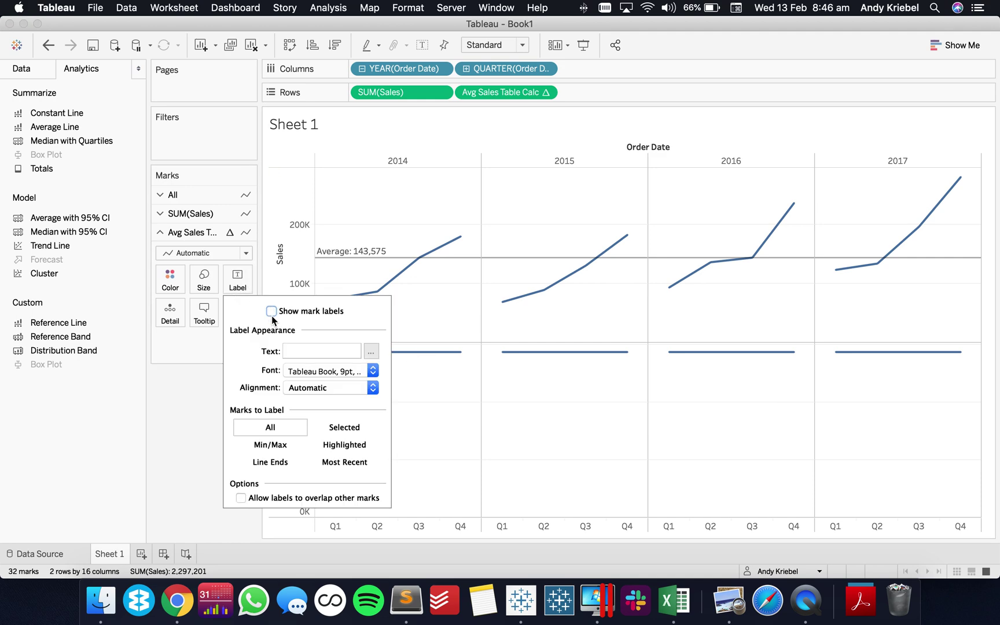
pyautogui.click(267, 462)
pyautogui.click(271, 311)
pyautogui.click(444, 431)
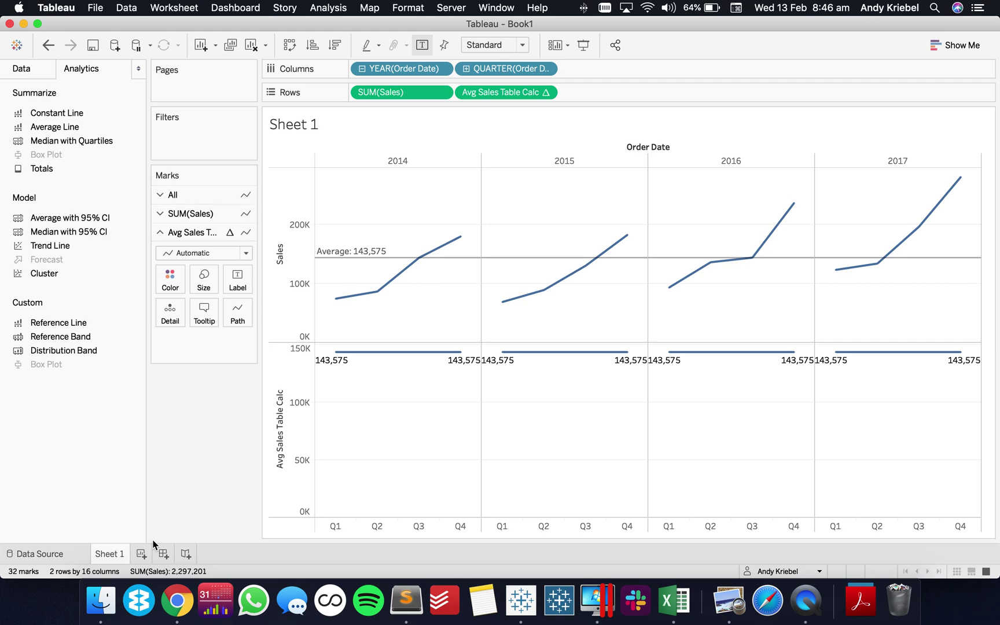
# - Duplicate Sheet 1 and move Avg Sales Table Calc from Rows to Detail in the copy
pyautogui.rightClick(109, 557)
pyautogui.click(173, 427)
pyautogui.click(194, 353)
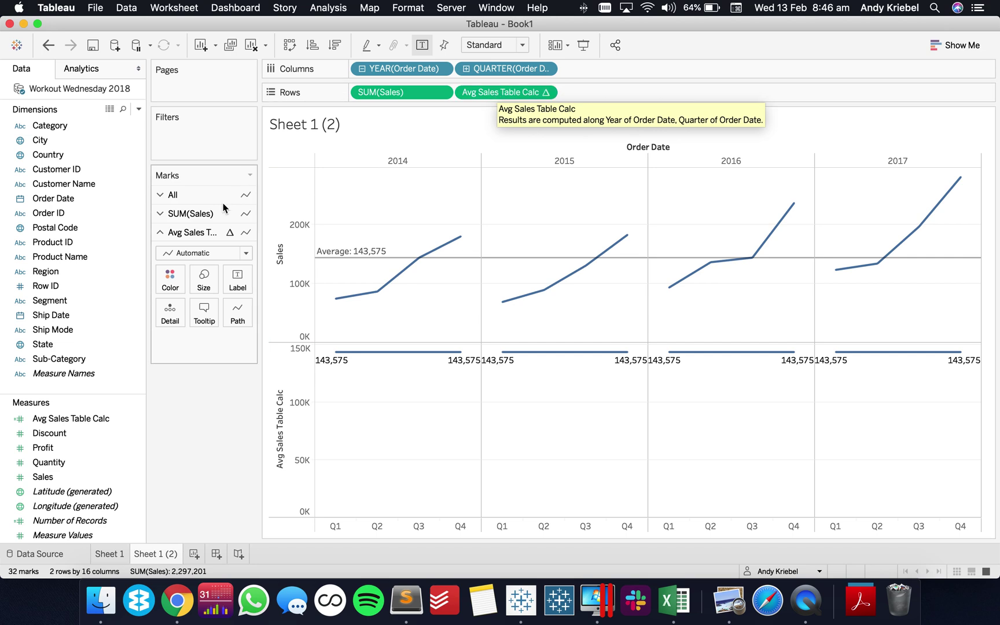
pyautogui.moveTo(351, 260); pyautogui.dragTo(186, 245)
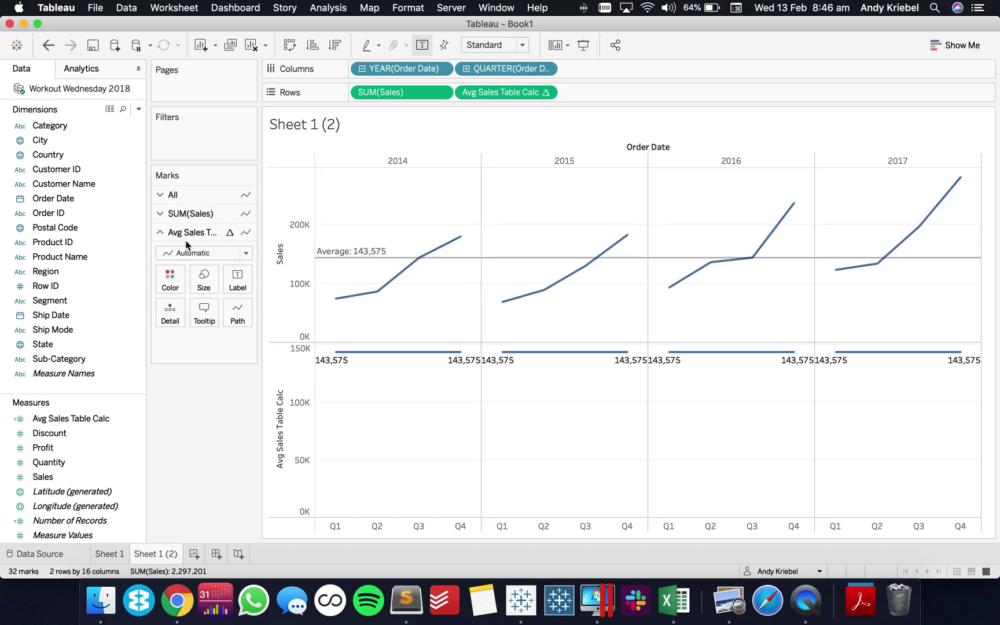
pyautogui.click(197, 213)
pyautogui.click(199, 195)
pyautogui.moveTo(507, 93); pyautogui.dragTo(175, 271)
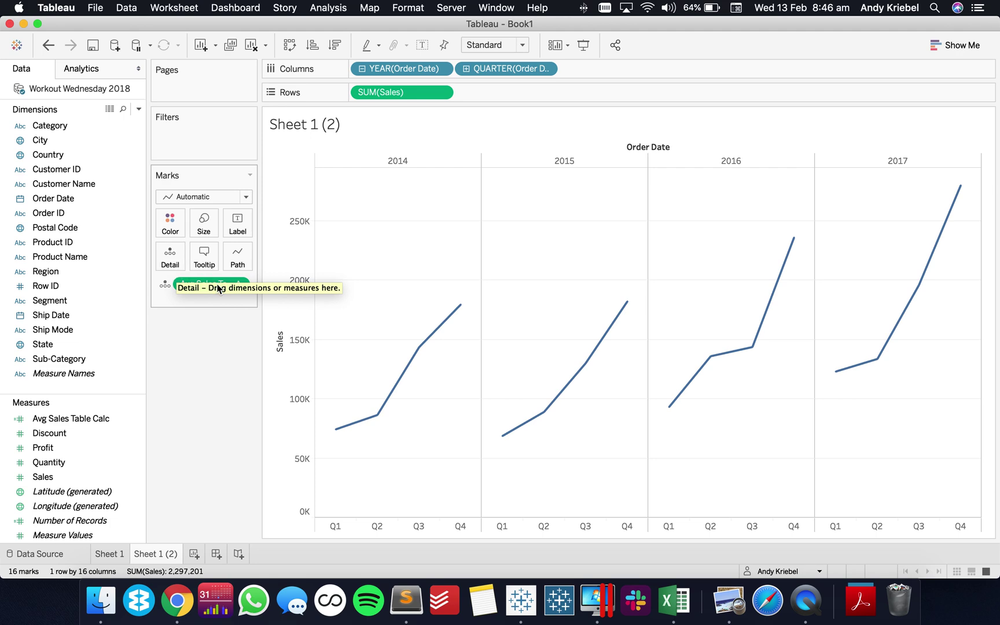
# - Add a reference line across the entire table that uses the average of Avg Sales Table Calc
pyautogui.click(82, 69)
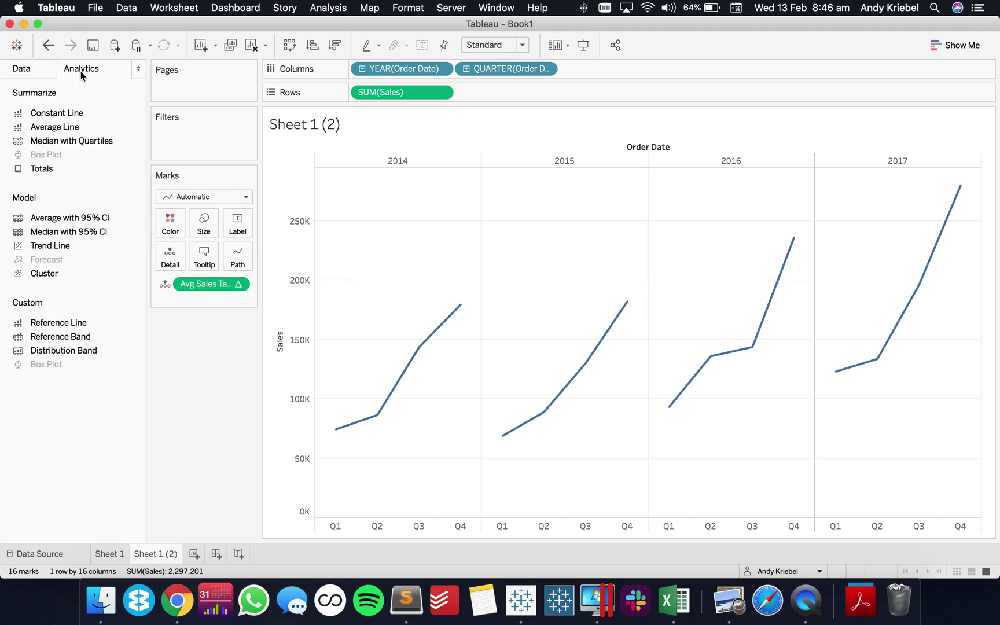
pyautogui.moveTo(49, 327); pyautogui.dragTo(398, 166)
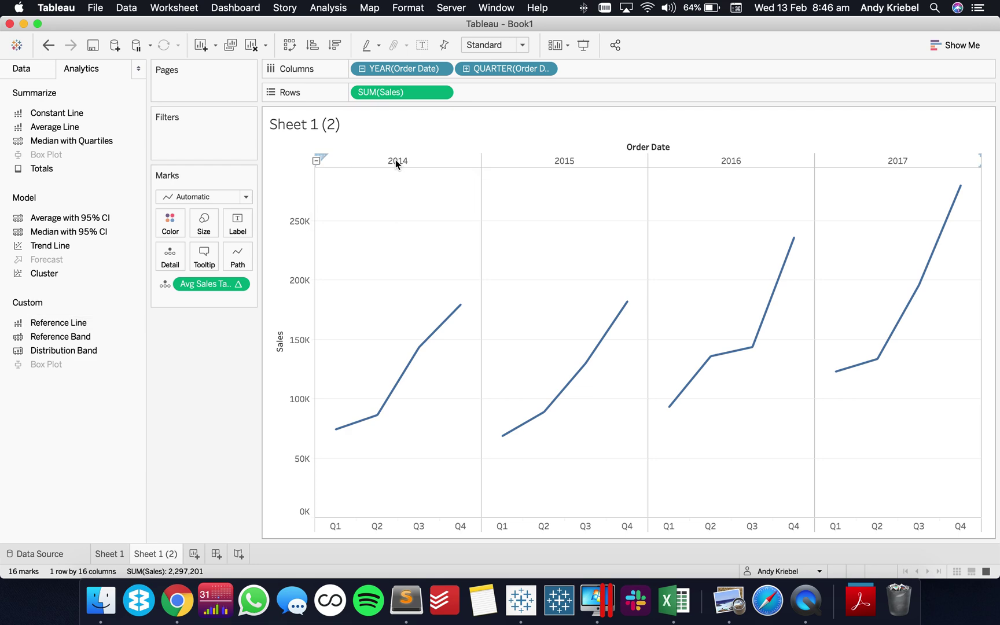
pyautogui.click(392, 235)
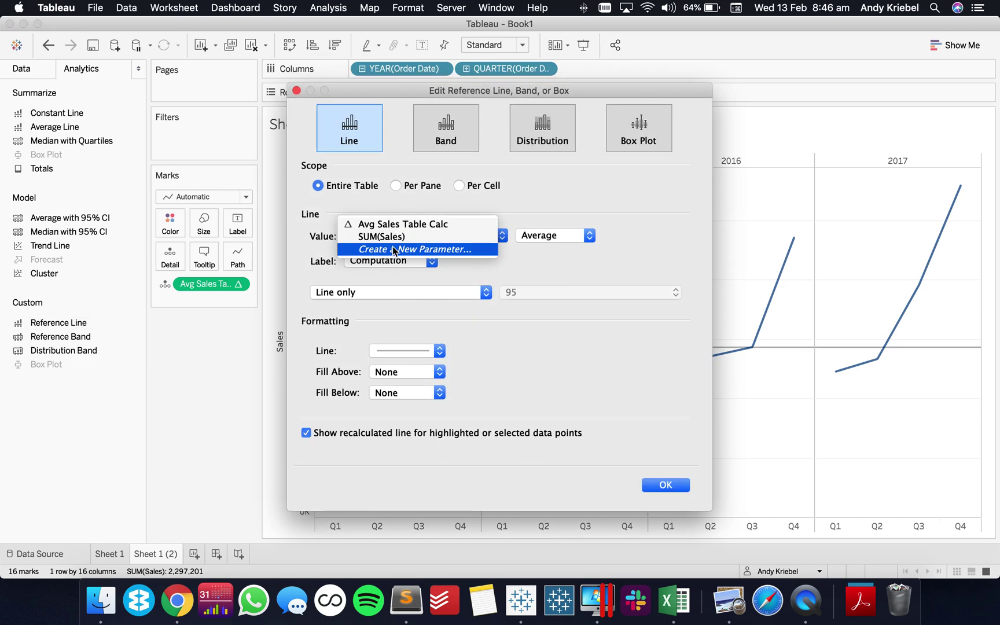
pyautogui.click(393, 225)
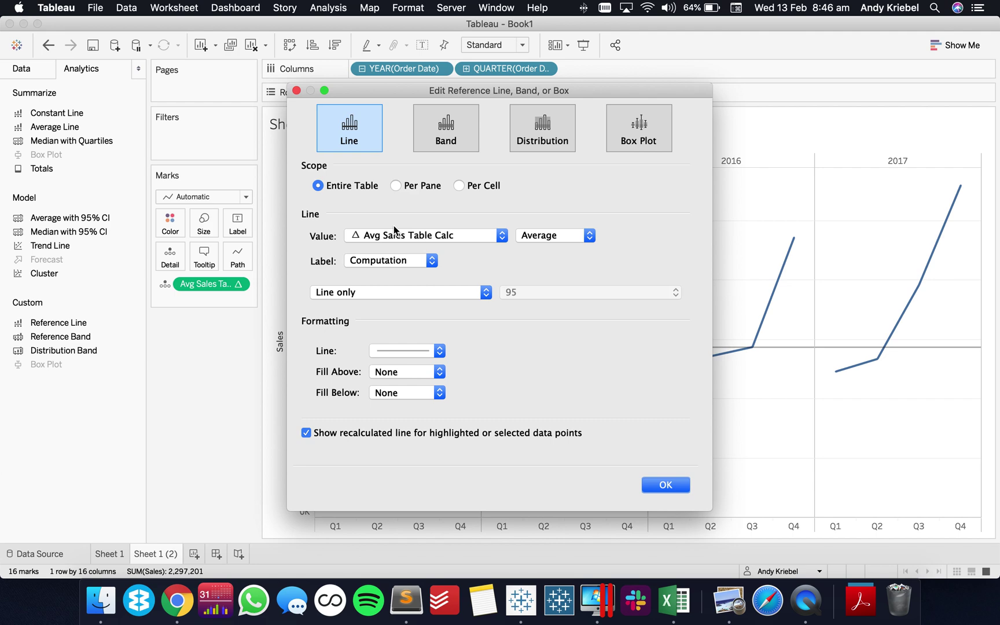
pyautogui.click(665, 485)
pyautogui.moveTo(332, 350)
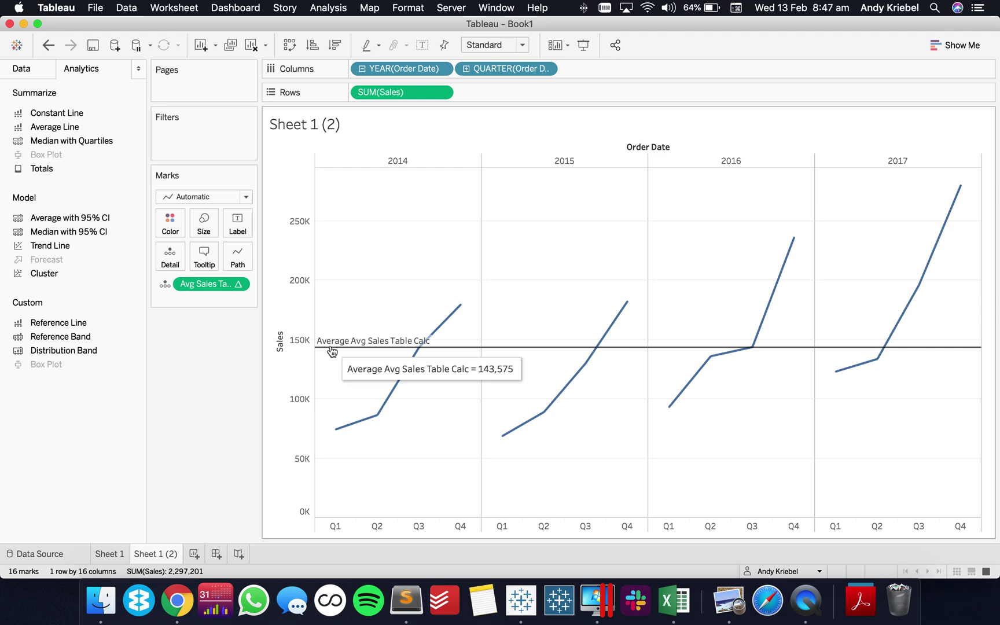
# - Duplicate Sheet 1 (2) and add an average line per pane to the Sales chart in the copy
pyautogui.rightClick(158, 556)
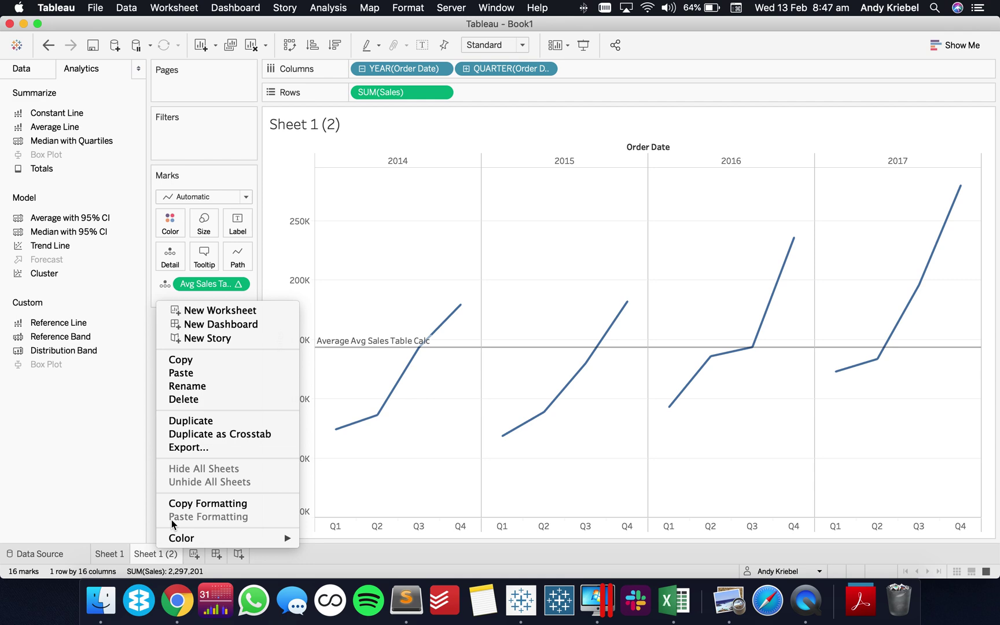
pyautogui.click(366, 488)
pyautogui.rightClick(160, 557)
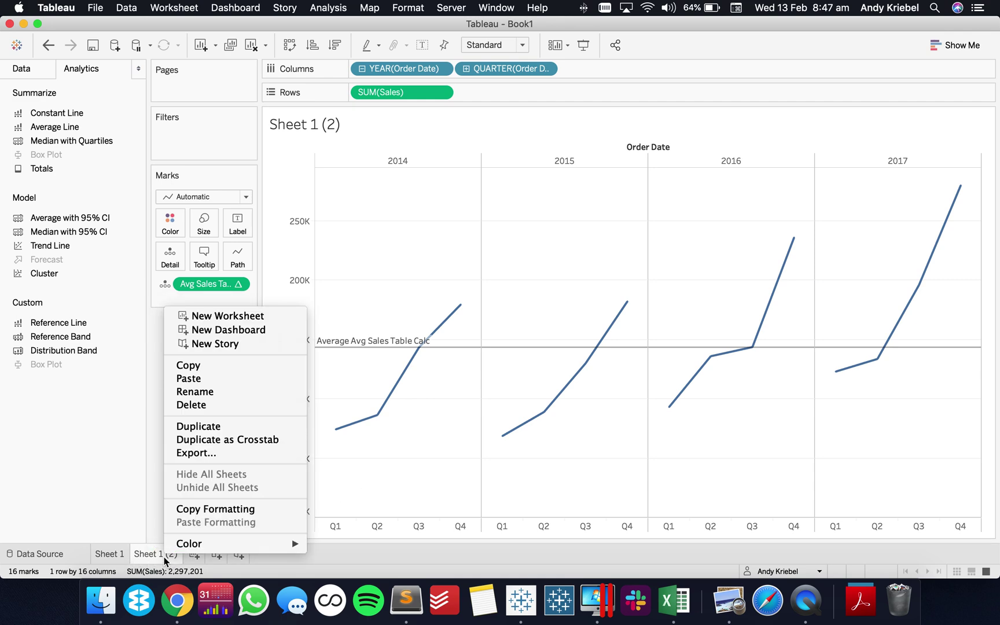
pyautogui.click(209, 433)
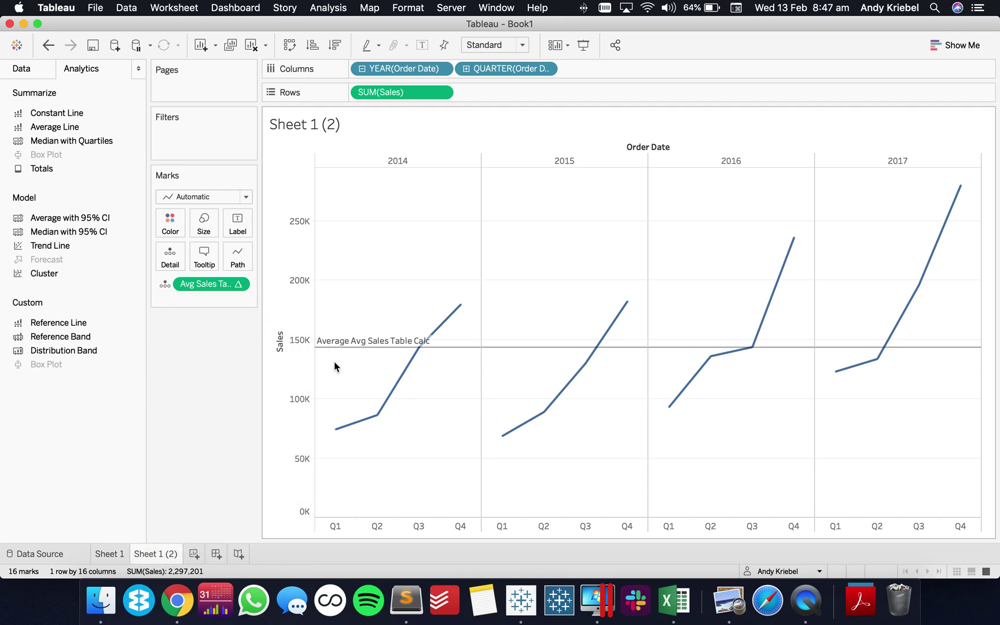
pyautogui.click(77, 69)
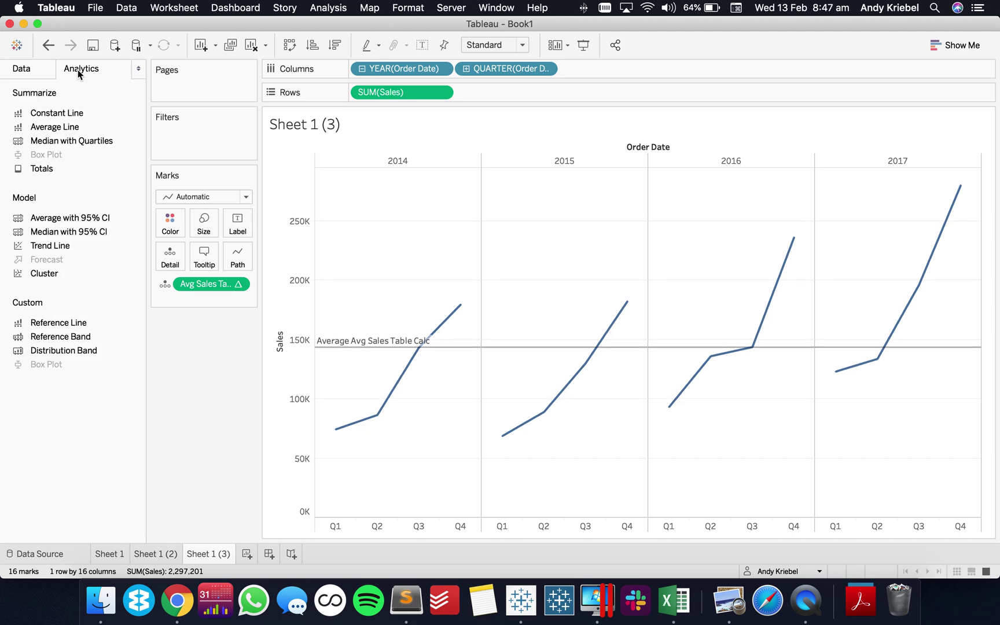
pyautogui.moveTo(63, 128); pyautogui.dragTo(443, 166)
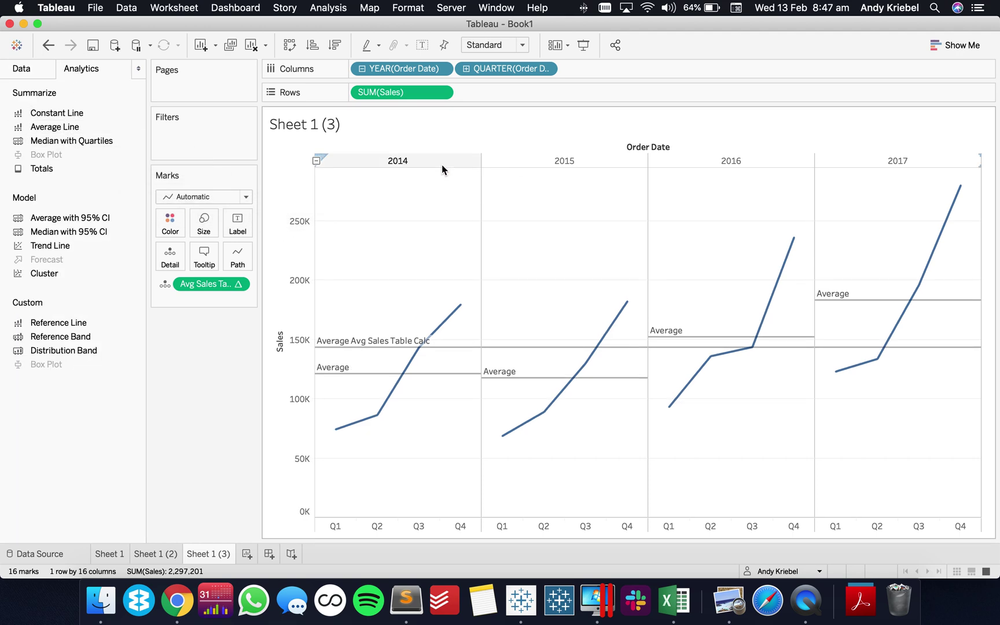
# - Set the label of the per-pane average lines to Value
pyautogui.click(367, 373)
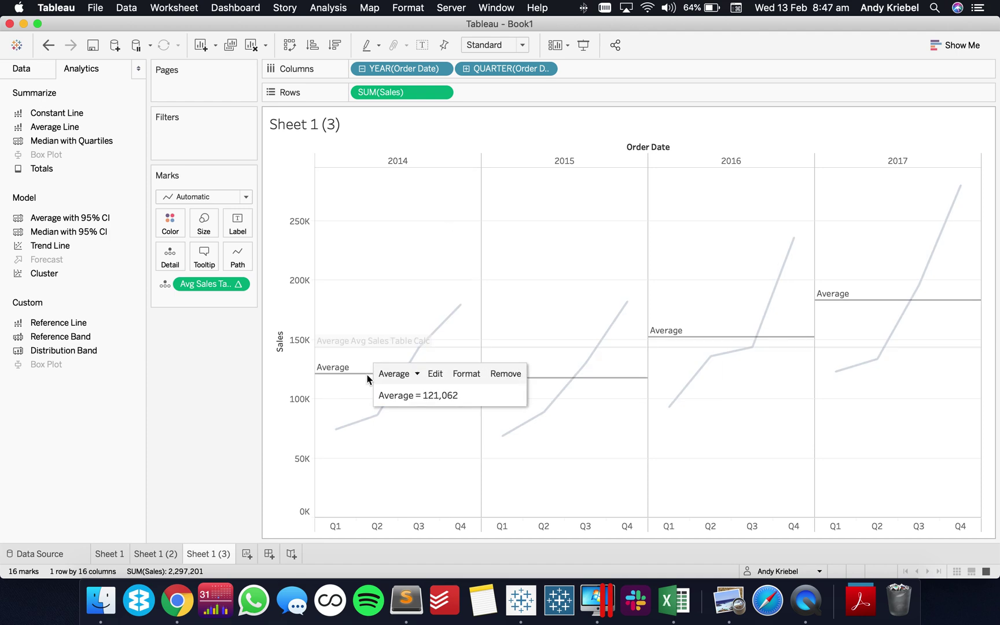
pyautogui.click(433, 374)
pyautogui.click(405, 261)
pyautogui.click(394, 251)
pyautogui.click(665, 485)
pyautogui.click(438, 462)
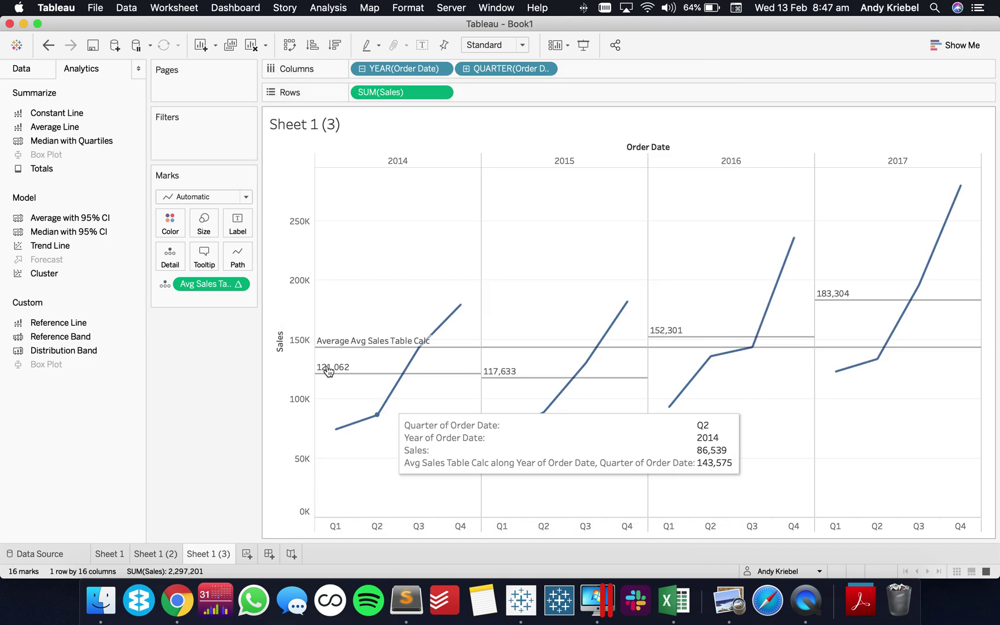
# - Try the Avg Sales Table Calc reference line with its scope set to Per Pane
pyautogui.click(368, 348)
pyautogui.click(441, 350)
pyautogui.click(397, 185)
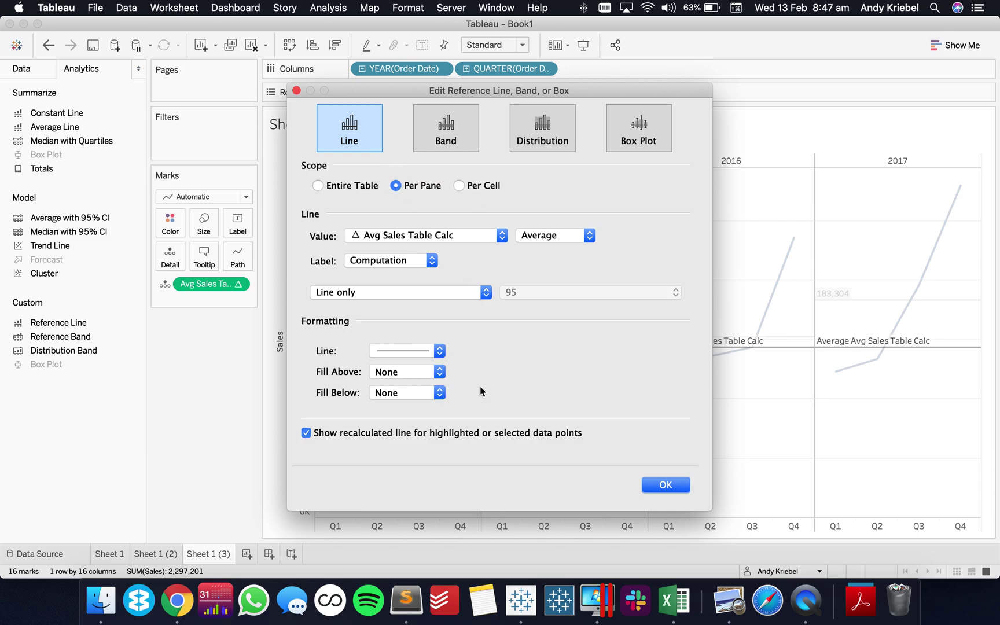
pyautogui.click(297, 91)
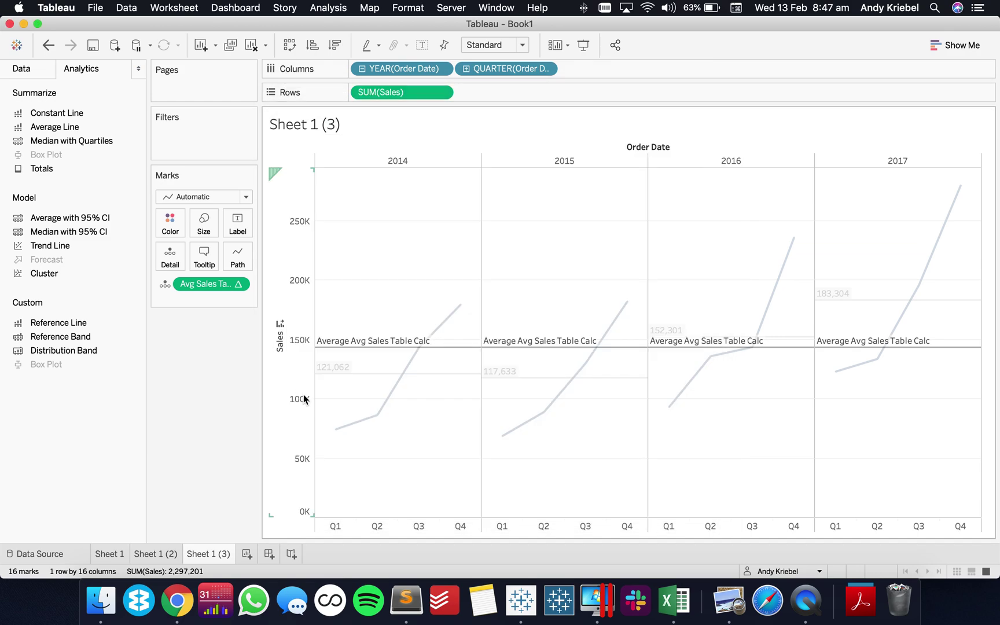
pyautogui.moveTo(367, 347)
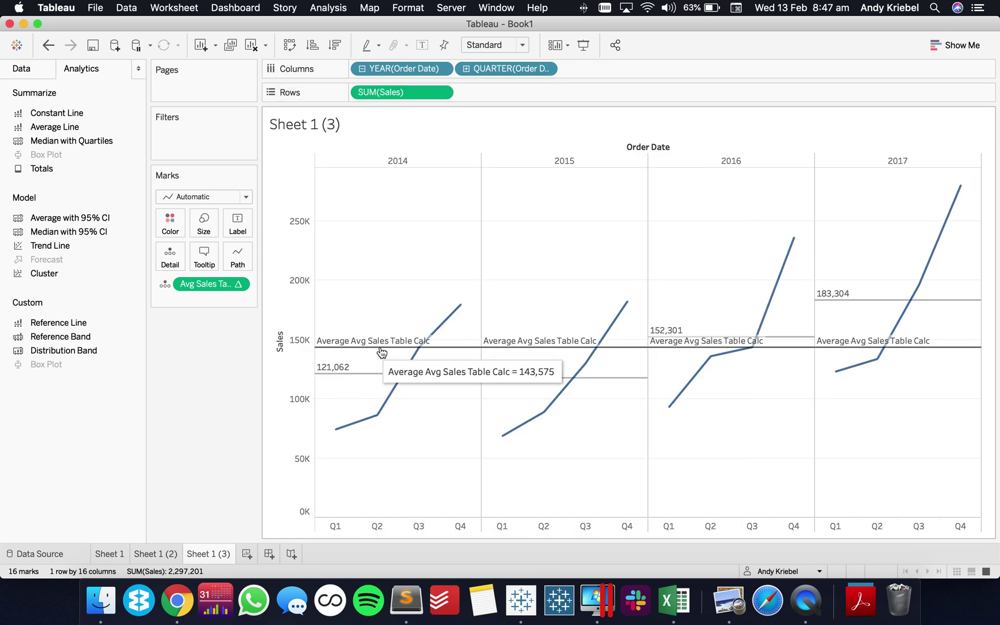
pyautogui.click(375, 345)
pyautogui.click(447, 348)
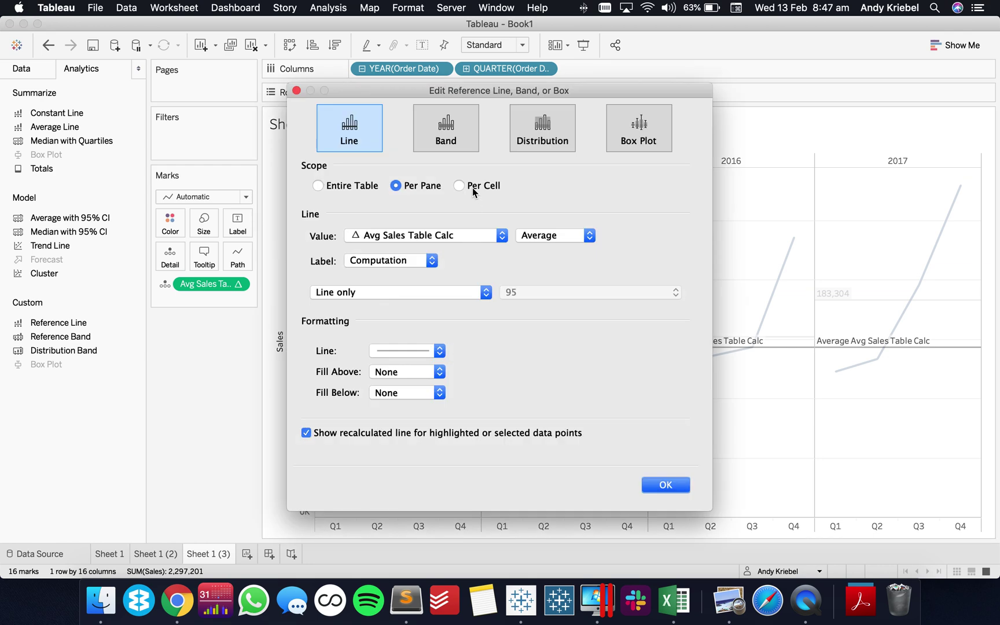
pyautogui.click(296, 91)
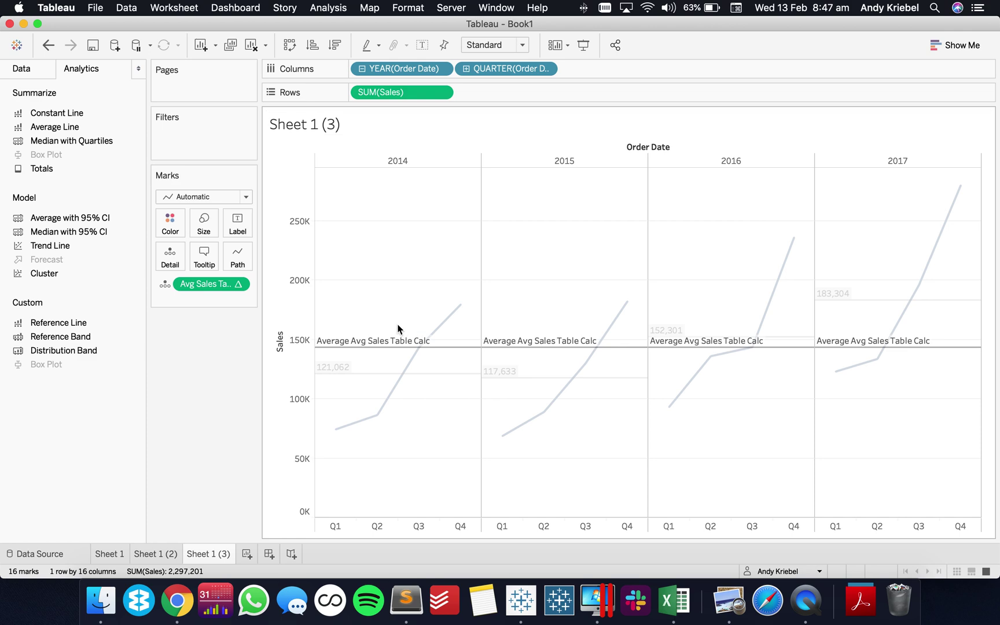
# - Remove the Avg Sales Table Calc reference line and place Avg Sales Table Calc on Rows after SUM(Sales)
pyautogui.moveTo(364, 350); pyautogui.dragTo(55, 93)
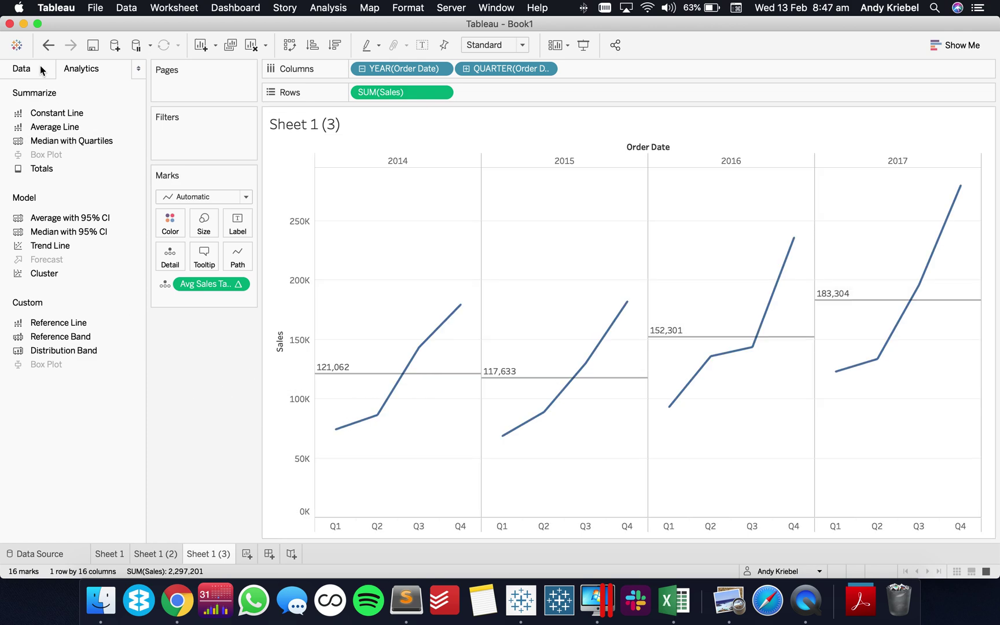
pyautogui.click(39, 67)
pyautogui.moveTo(54, 421); pyautogui.dragTo(497, 97)
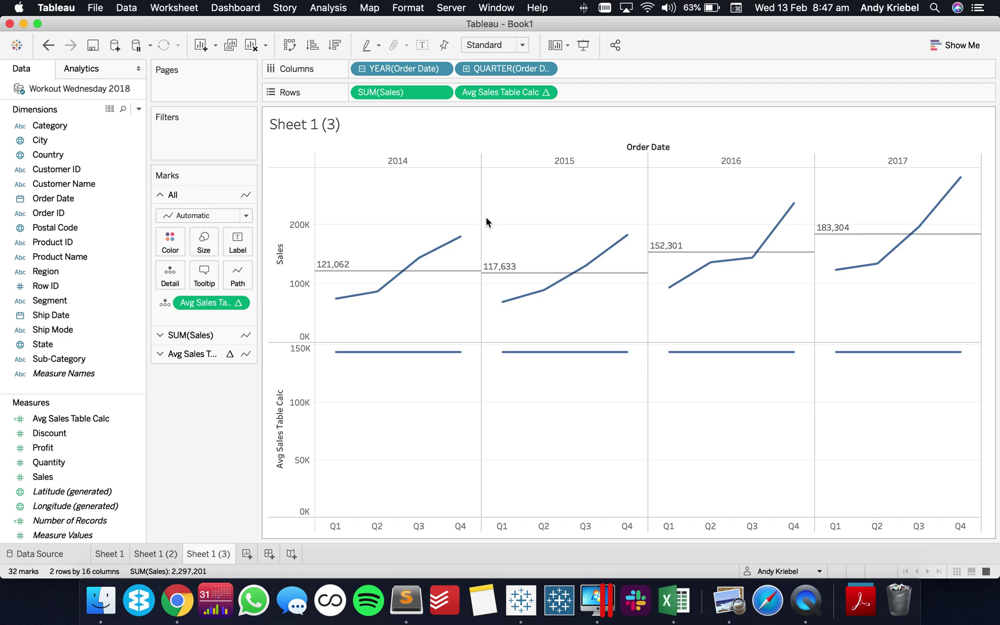
# - Set Avg Sales Table Calc on Rows to compute using Pane (across) and inspect its 2014 and 2015 values
pyautogui.click(546, 93)
pyautogui.moveTo(560, 277)
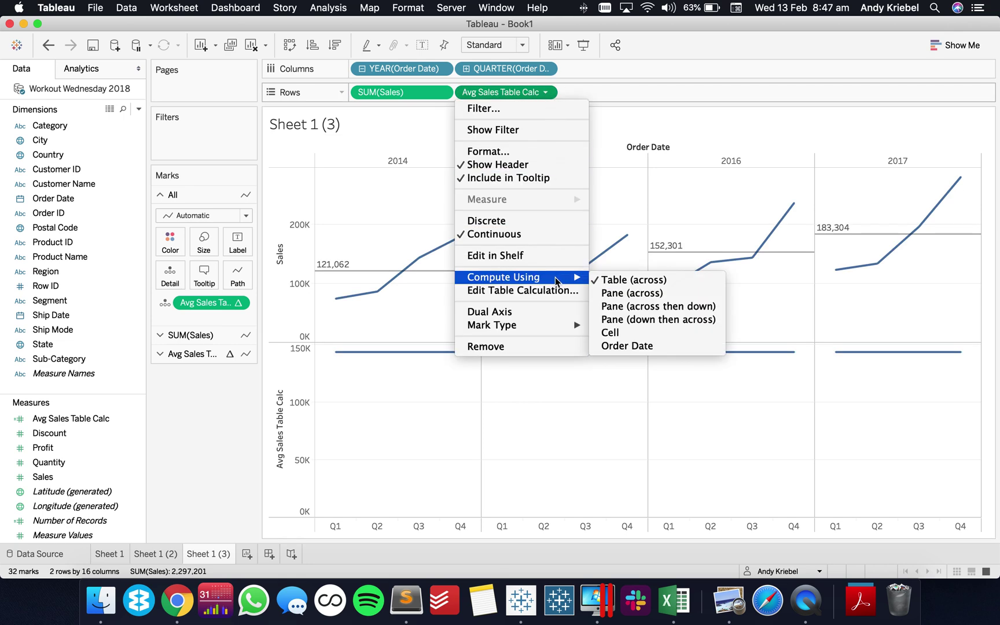
pyautogui.click(628, 292)
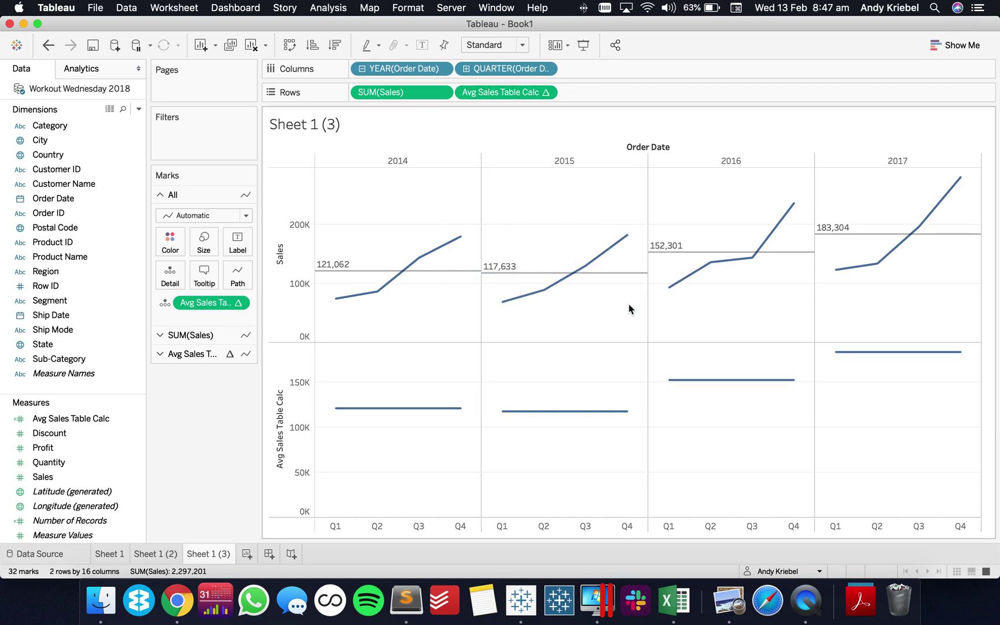
pyautogui.moveTo(401, 416)
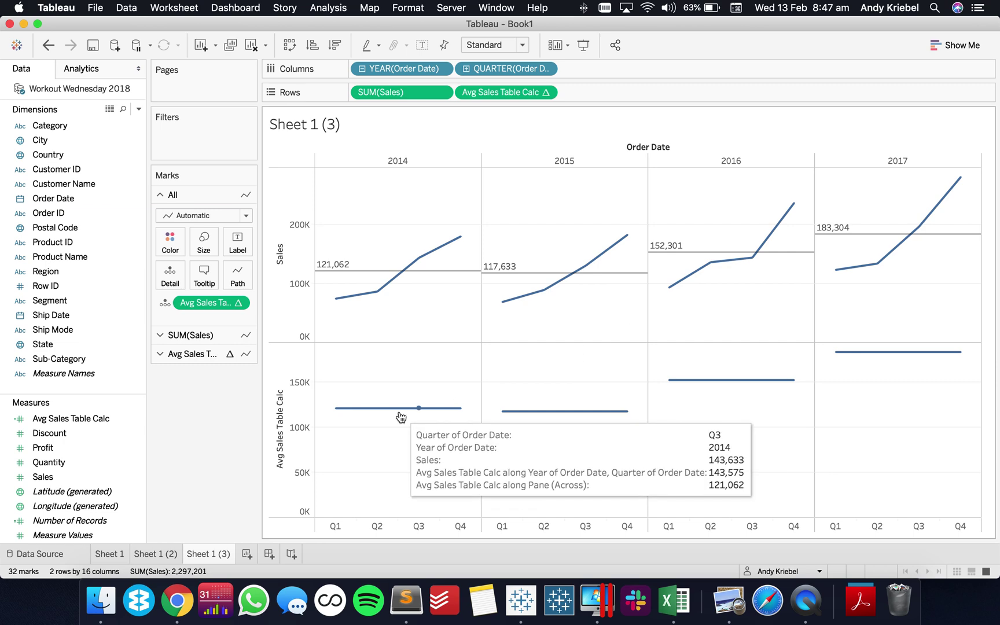
pyautogui.moveTo(576, 417)
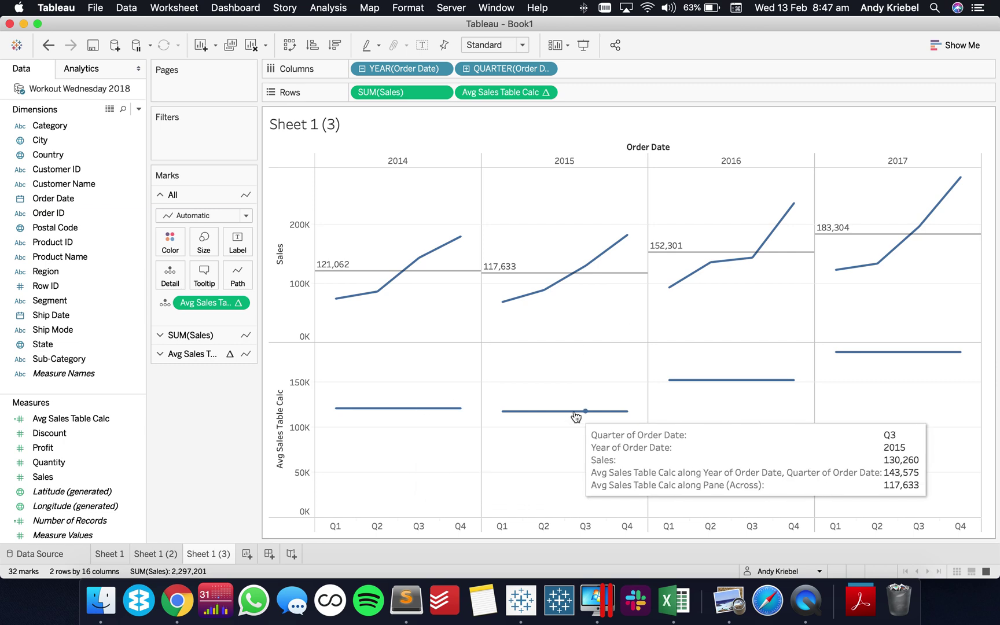
# - Show mark labels at the line ends of the Avg Sales Table Calc lines
pyautogui.click(199, 354)
pyautogui.click(237, 279)
pyautogui.click(271, 311)
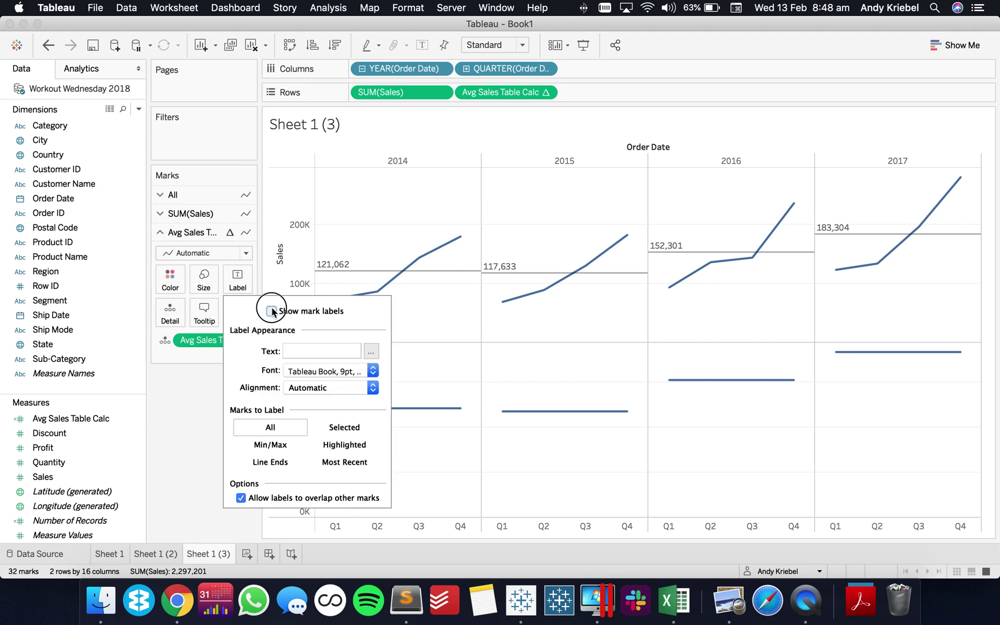
pyautogui.click(286, 460)
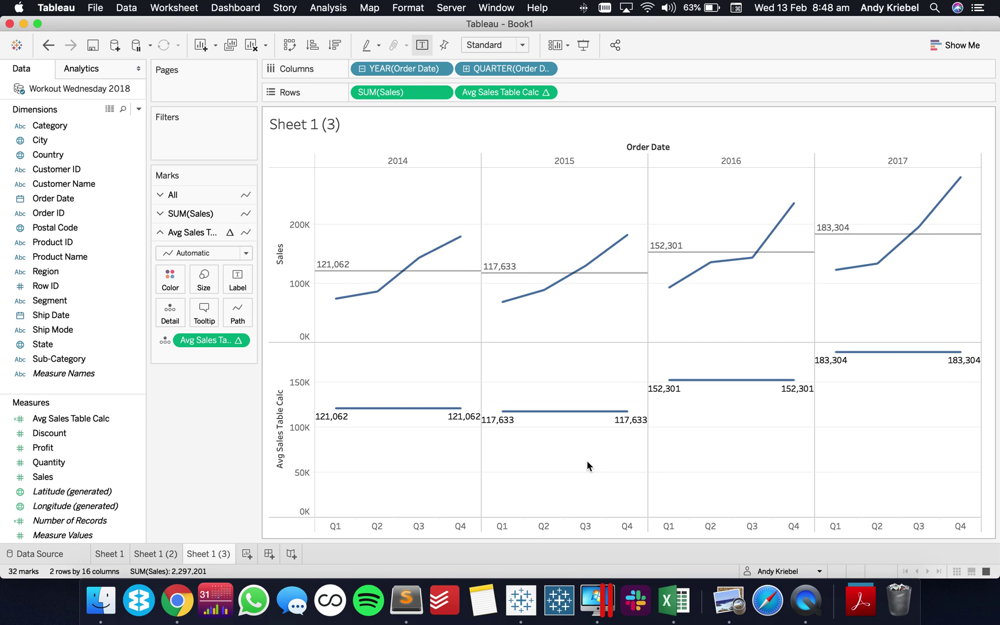
# - Create a new worksheet with Region and Ship Mode on Rows and SUM(Profit) on Columns
pyautogui.click(246, 555)
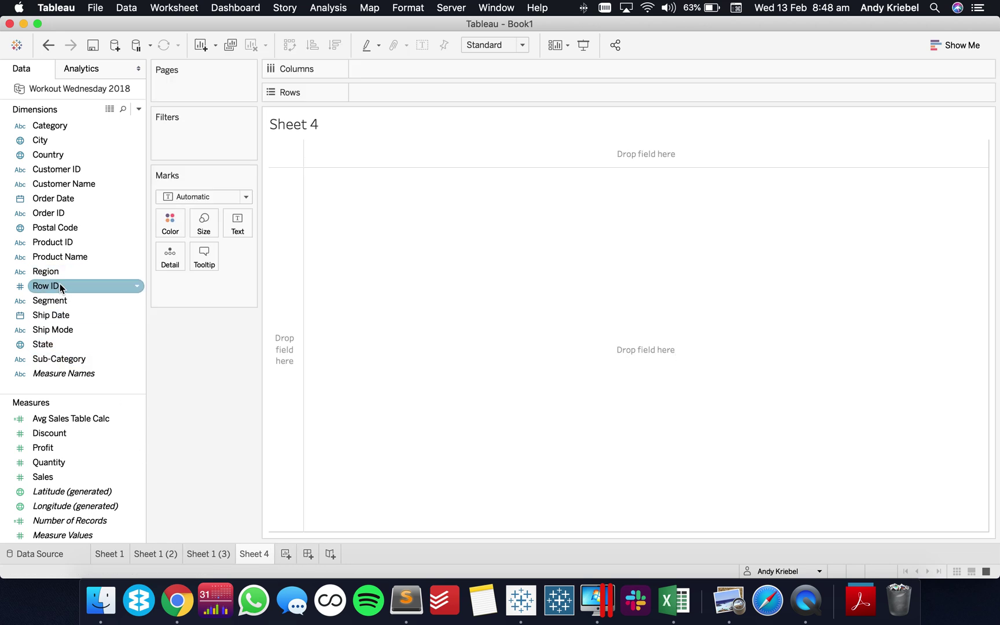
pyautogui.moveTo(58, 271); pyautogui.dragTo(461, 92)
pyautogui.moveTo(58, 330); pyautogui.dragTo(481, 91)
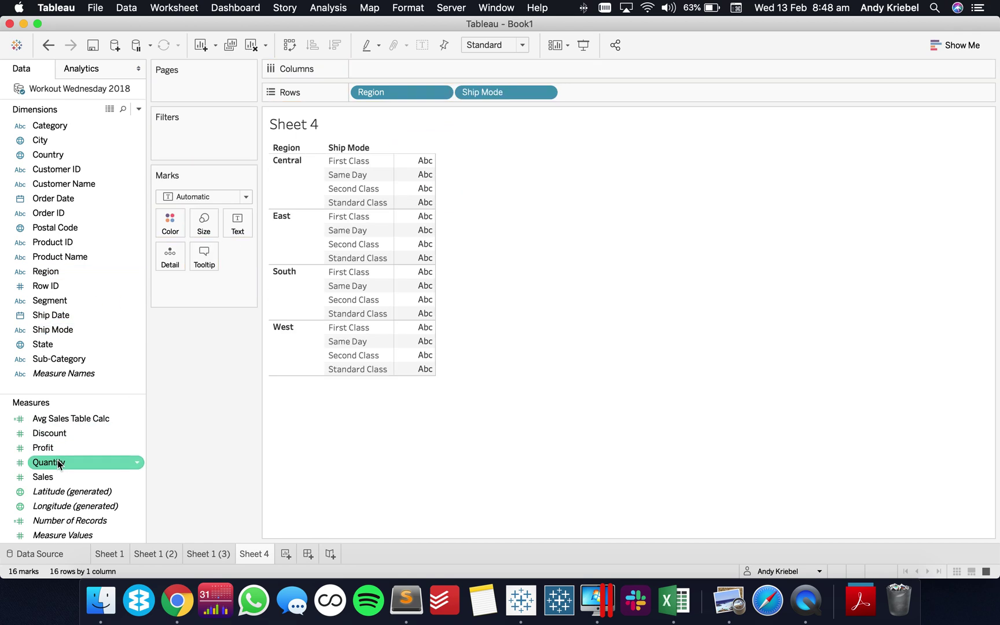
pyautogui.moveTo(58, 448); pyautogui.dragTo(380, 62)
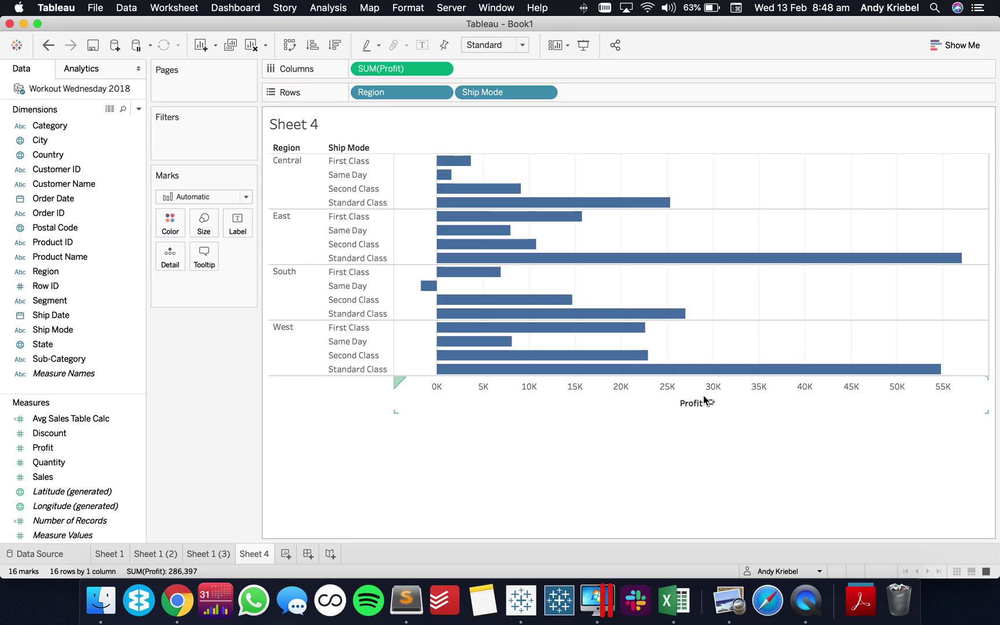
# - Sort the ship modes by descending profit and color the bars by Ship Mode
pyautogui.click(711, 404)
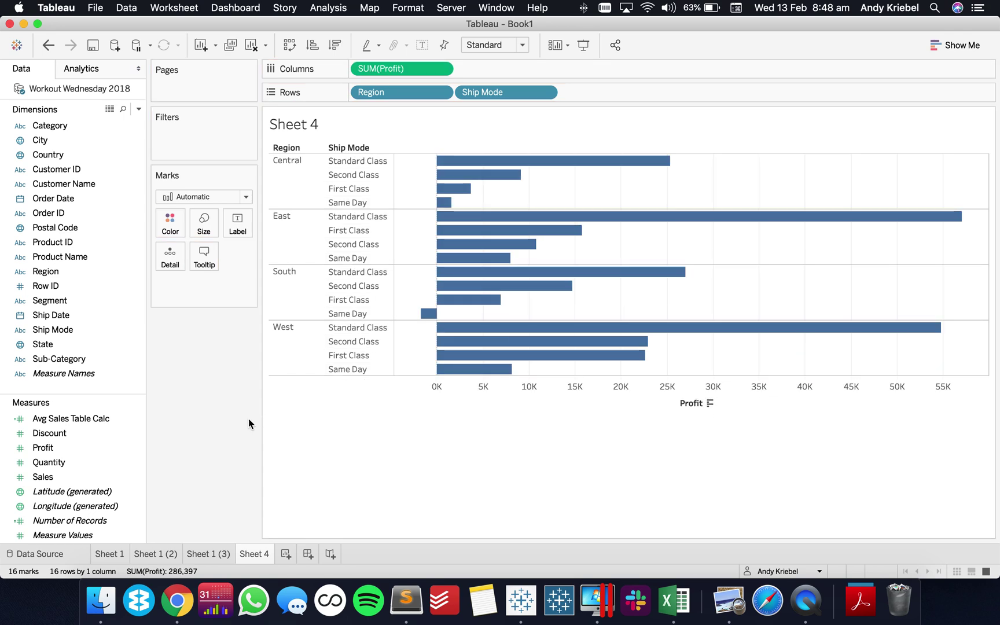
pyautogui.moveTo(52, 329); pyautogui.dragTo(167, 217)
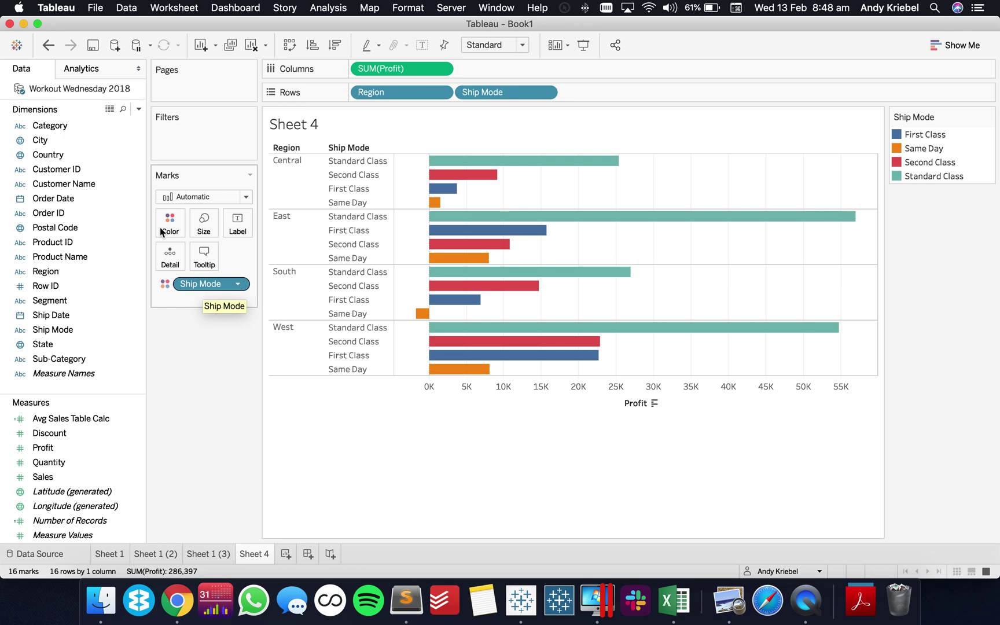
# - Add a per-pane reference band from the minimum to the maximum of SUM(Profit)
pyautogui.click(84, 67)
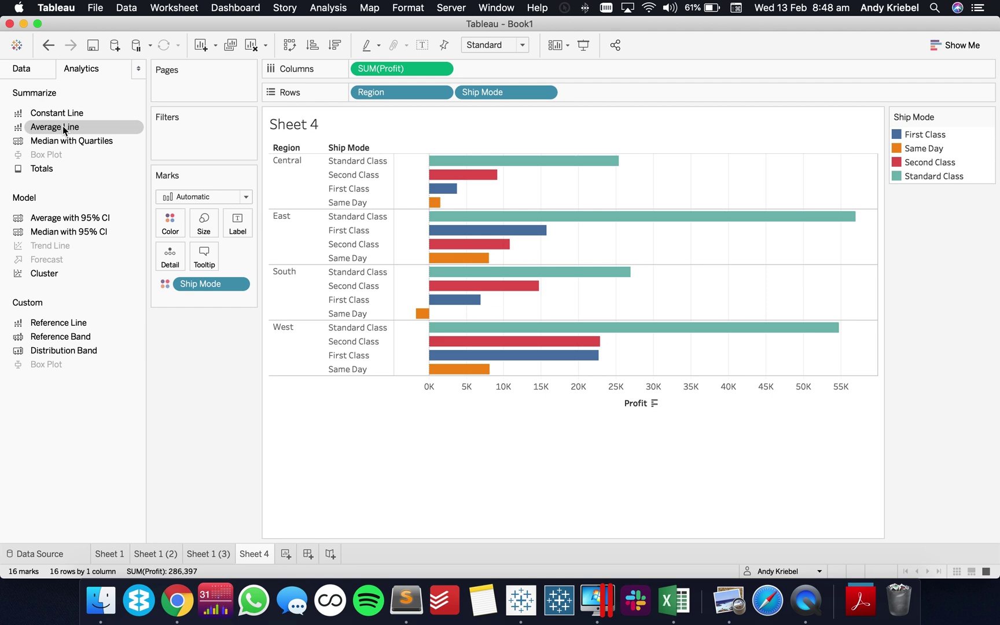
pyautogui.moveTo(58, 337); pyautogui.dragTo(437, 177)
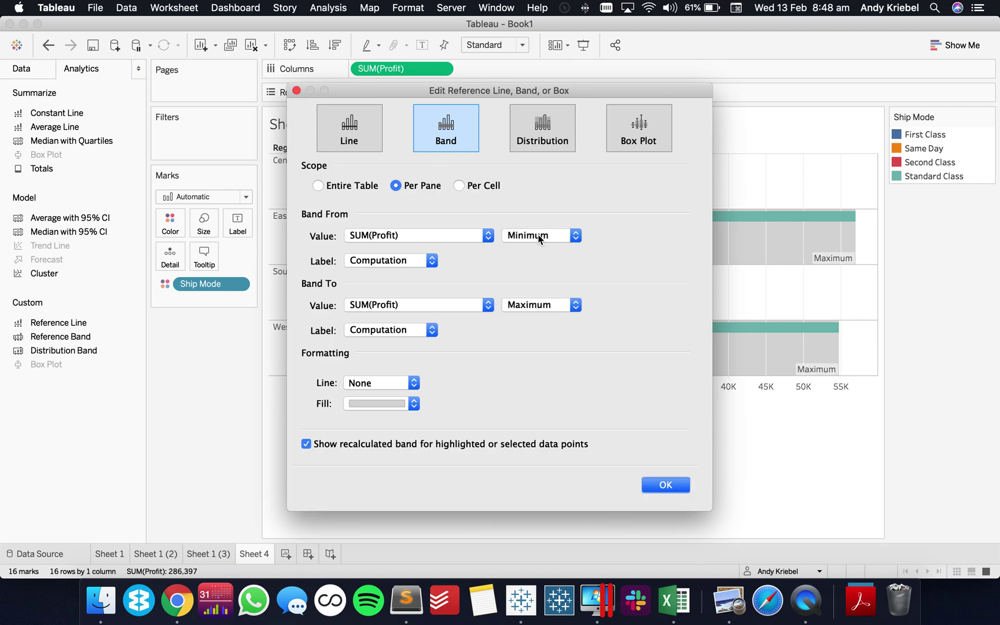
pyautogui.moveTo(525, 91); pyautogui.dragTo(315, 71)
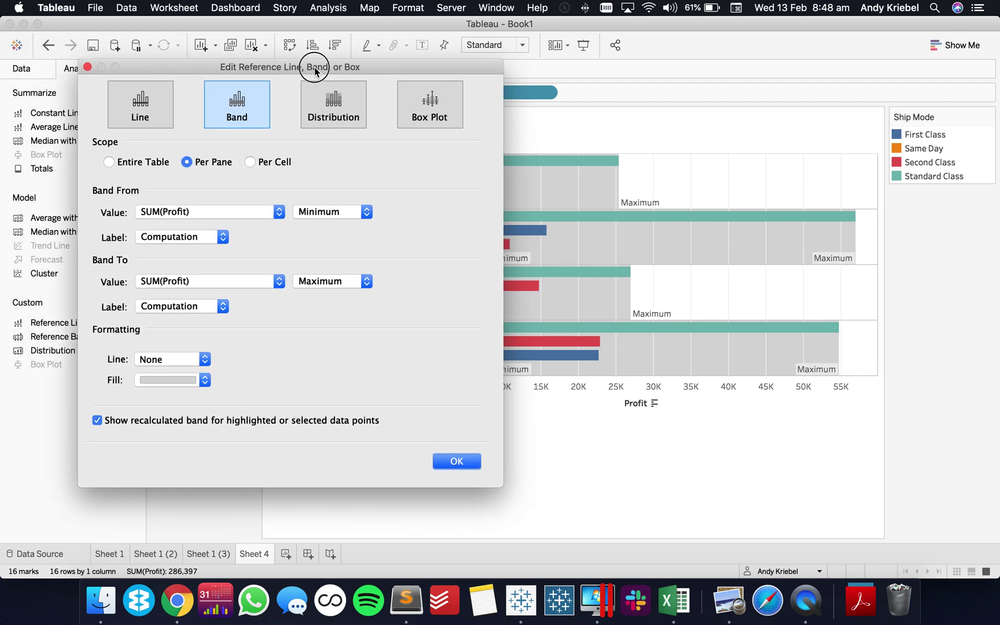
pyautogui.click(458, 462)
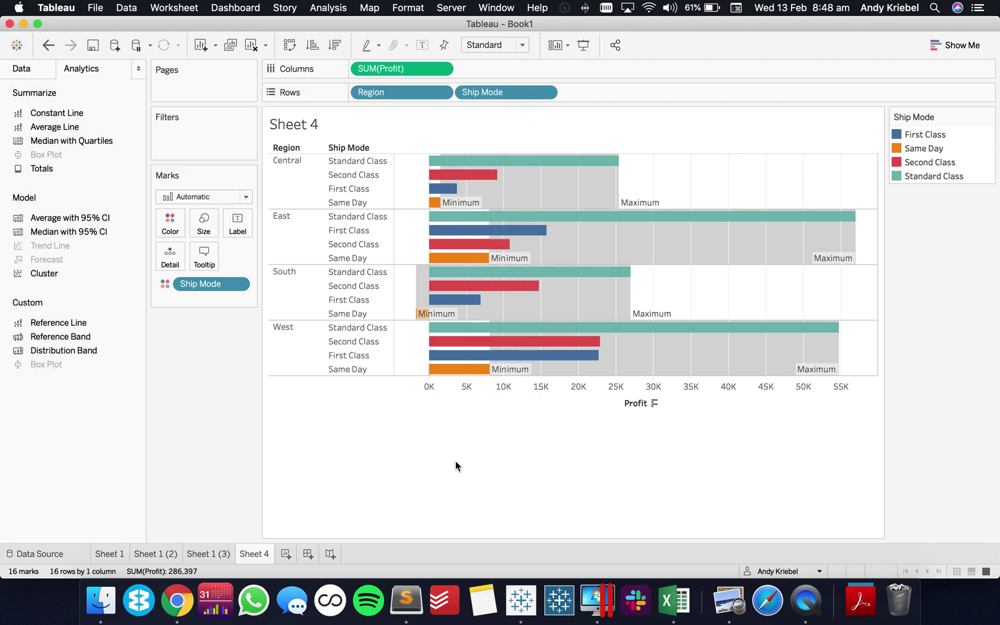
# - Set both reference band labels to Value and turn off the recalculated band for highlighted or selected data points
pyautogui.click(632, 300)
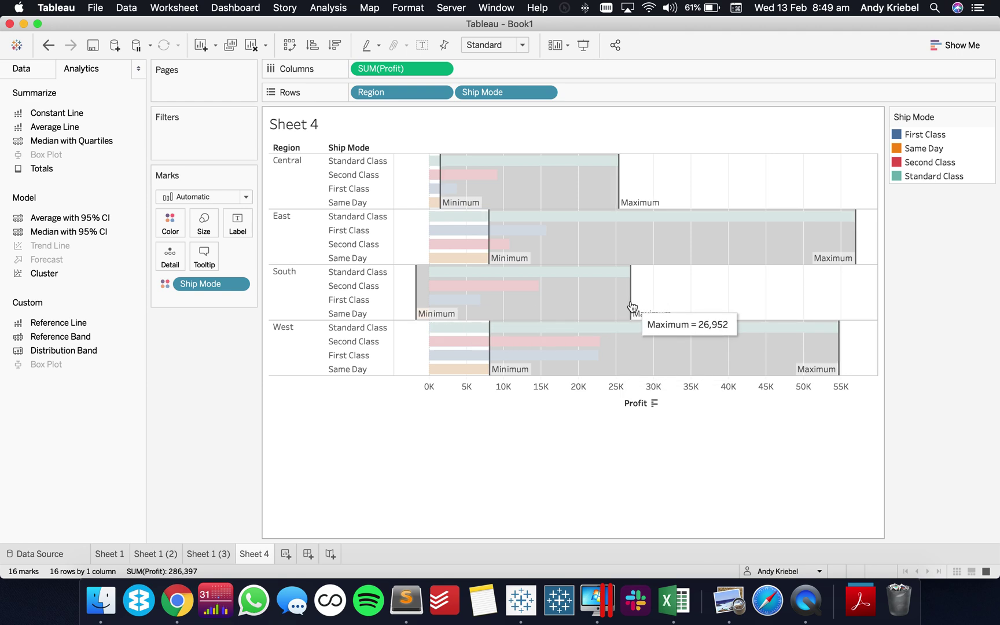
pyautogui.click(630, 302)
pyautogui.click(703, 303)
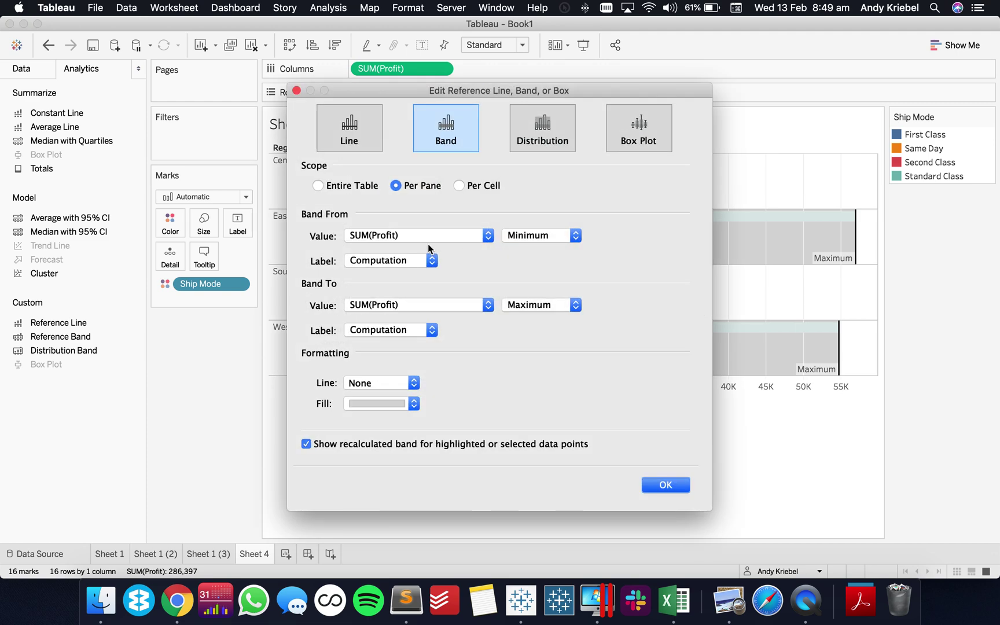
pyautogui.click(405, 261)
pyautogui.click(400, 248)
pyautogui.click(388, 330)
pyautogui.click(384, 322)
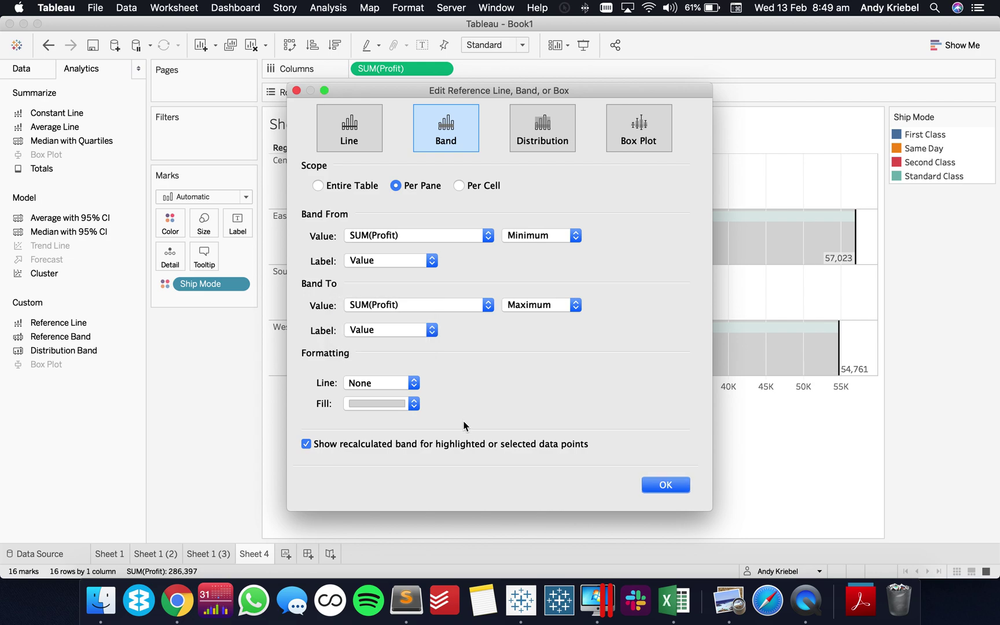
pyautogui.click(540, 448)
pyautogui.click(654, 487)
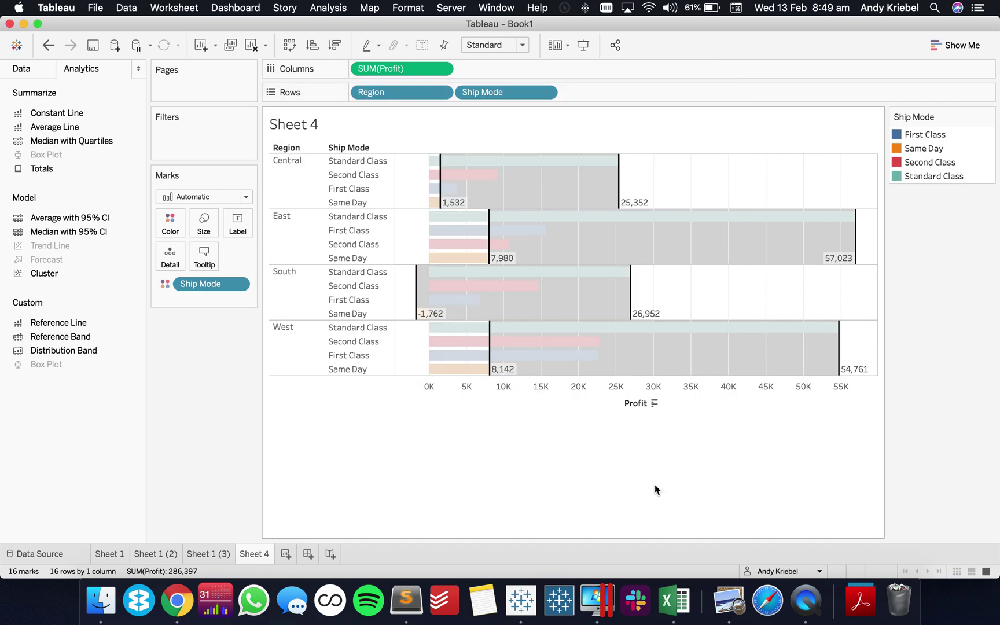
# - Highlight the South region to check how the reference band responds, and review the band's settings
pyautogui.click(291, 289)
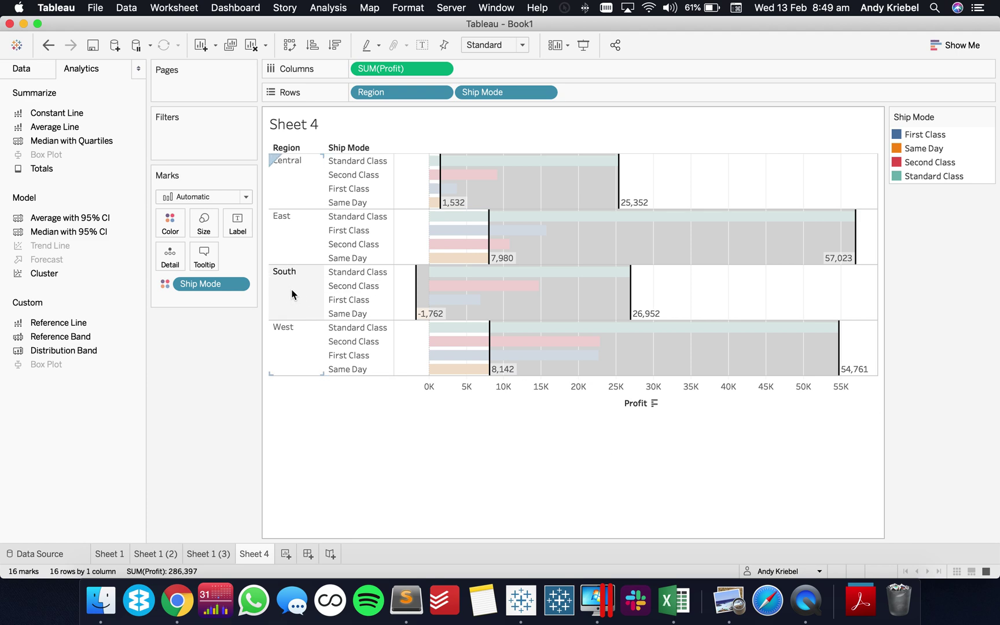
pyautogui.moveTo(657, 319)
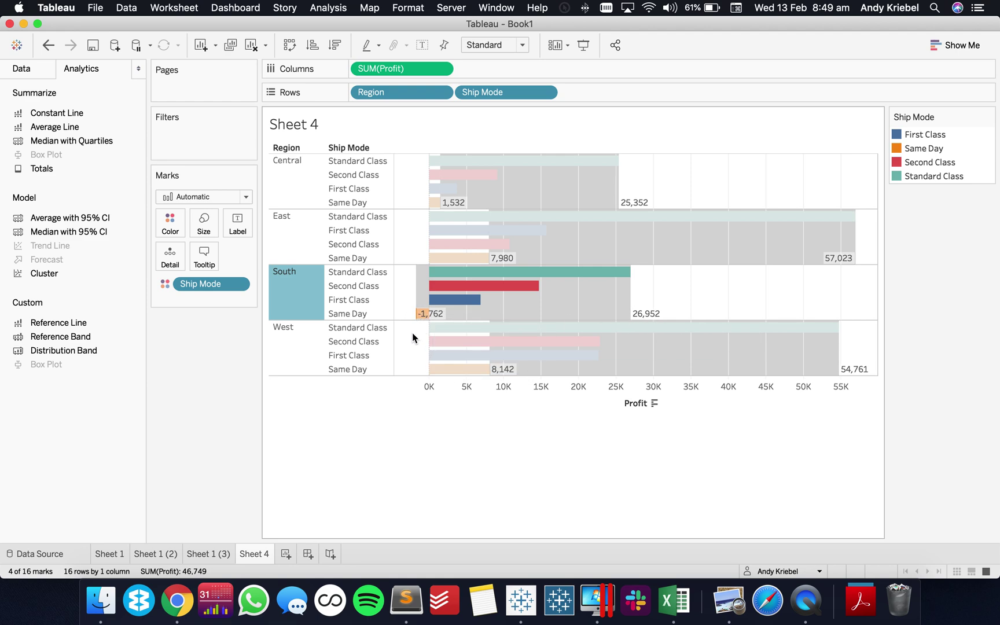
pyautogui.click(634, 311)
pyautogui.click(713, 306)
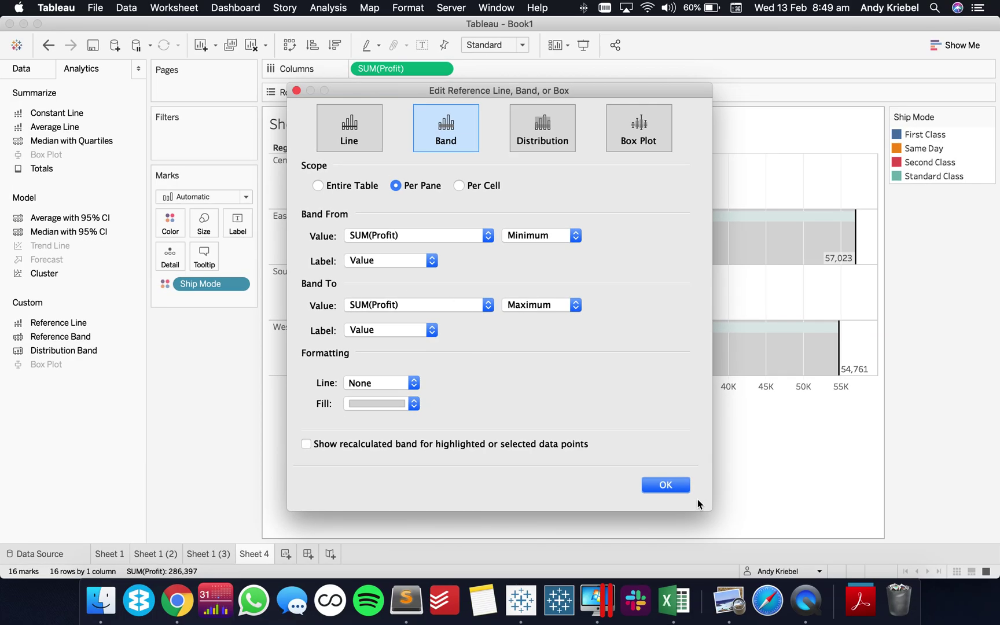
pyautogui.click(675, 487)
# - Start a new calculated field named Min Profit Table Calc
pyautogui.click(24, 70)
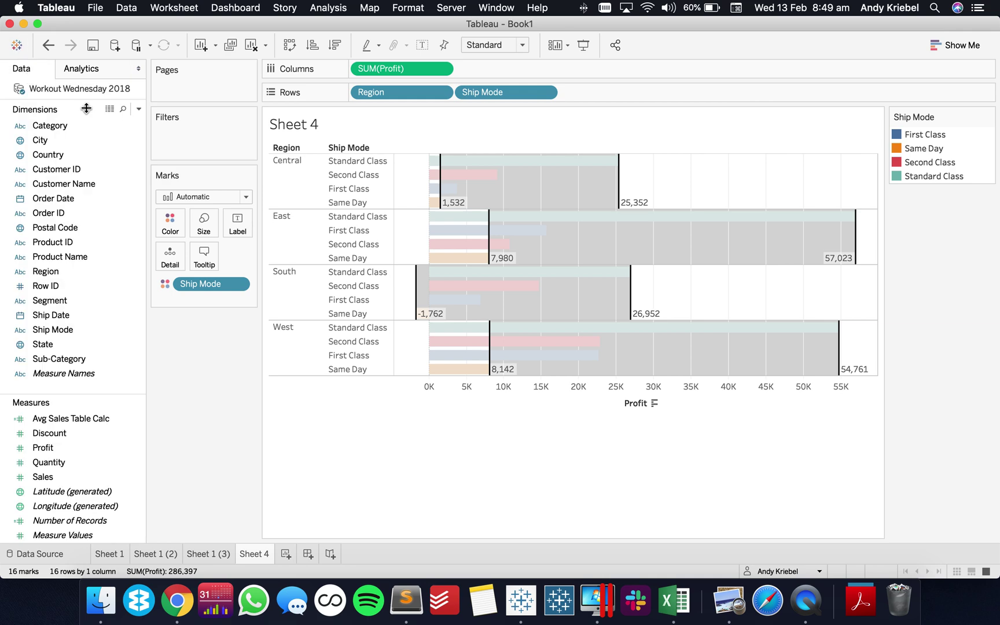
pyautogui.click(138, 109)
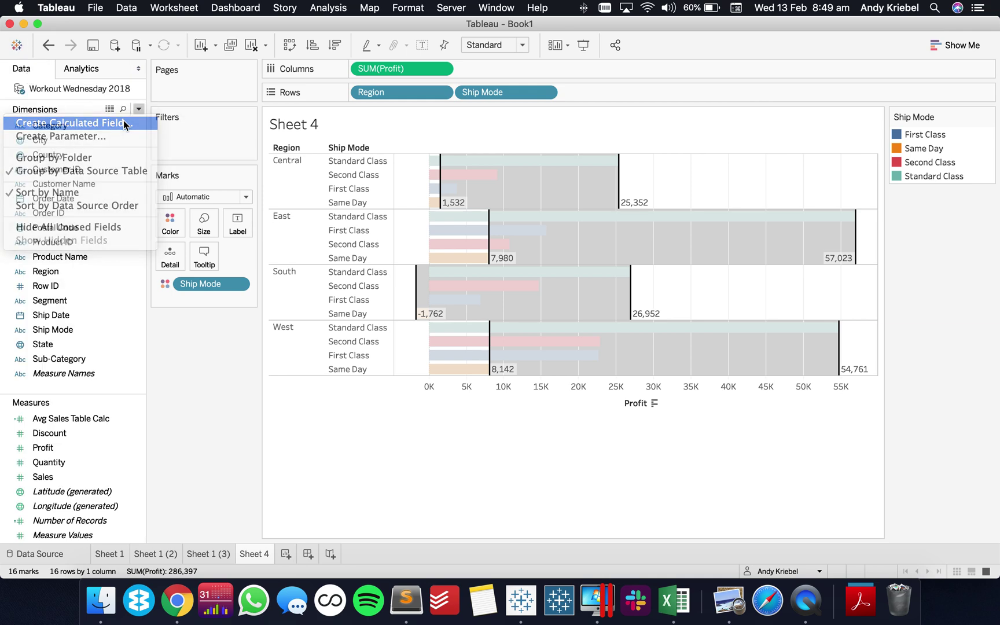
pyautogui.click(124, 123)
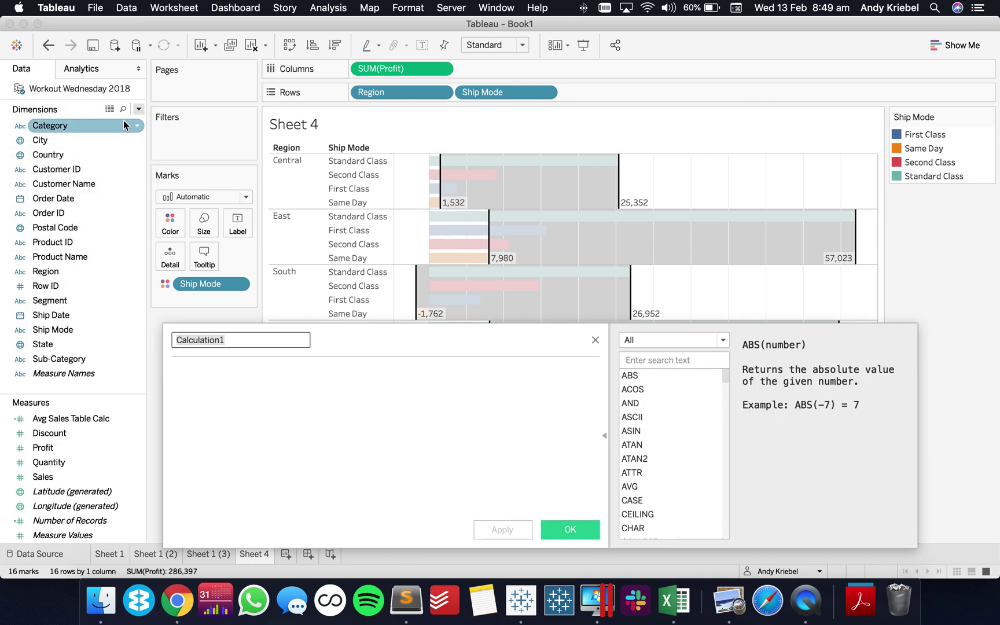
pyautogui.write('Min Profit')
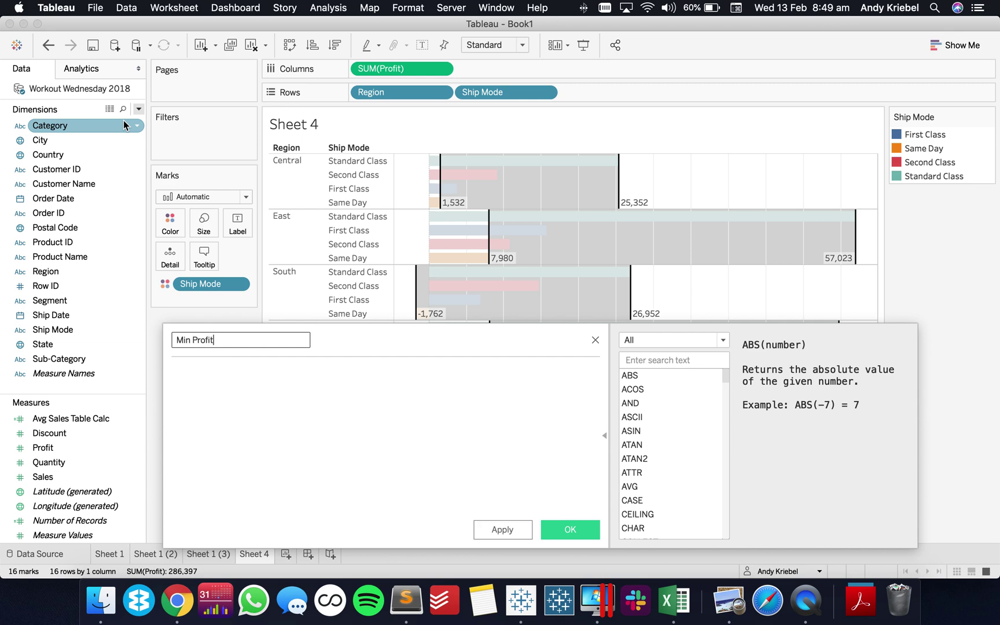
pyautogui.write(' Table Calc')
pyautogui.press('Tab')
# - Define the Min Profit Table Calc formula as WINDOW_MIN(SUM([Profit])) and save the field
pyautogui.write('I')
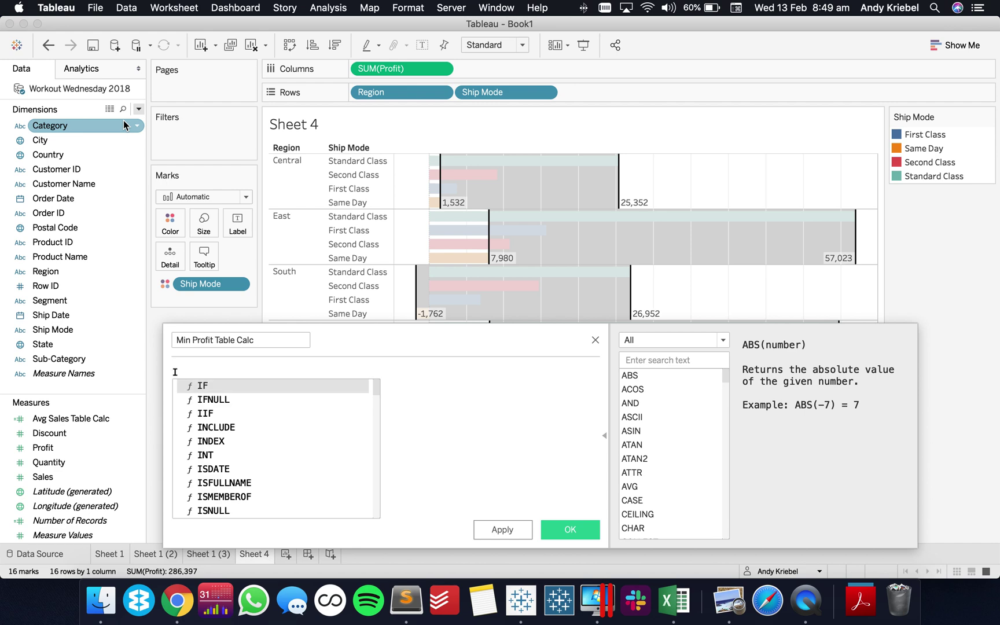
pyautogui.press('BackSpace')
pyautogui.write('WIN')
pyautogui.press('Down')
pyautogui.press('Down')
pyautogui.press('Down')
pyautogui.press('Down')
pyautogui.press('Down')
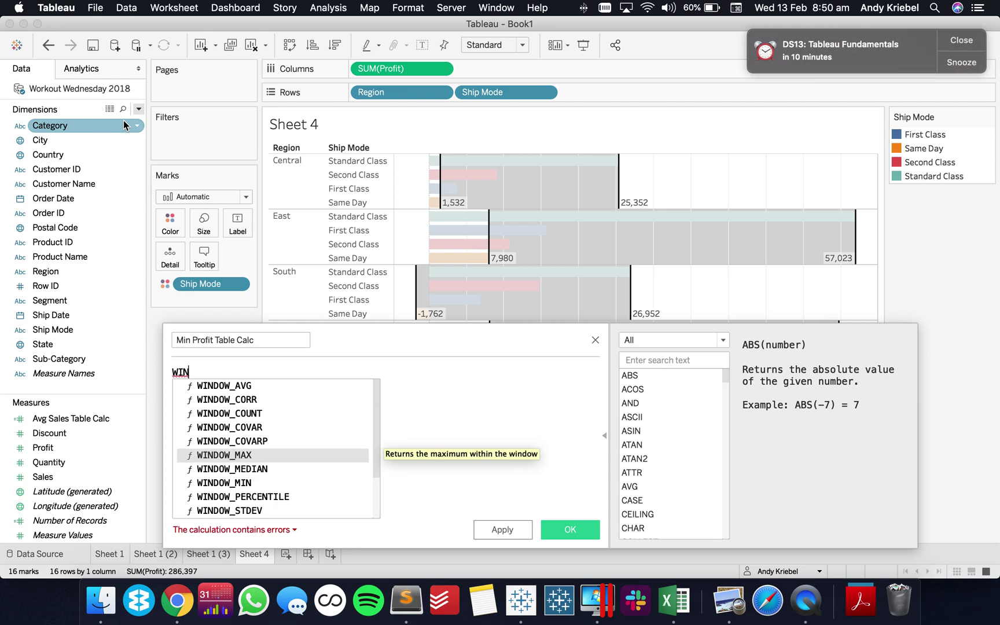
pyautogui.press('Return')
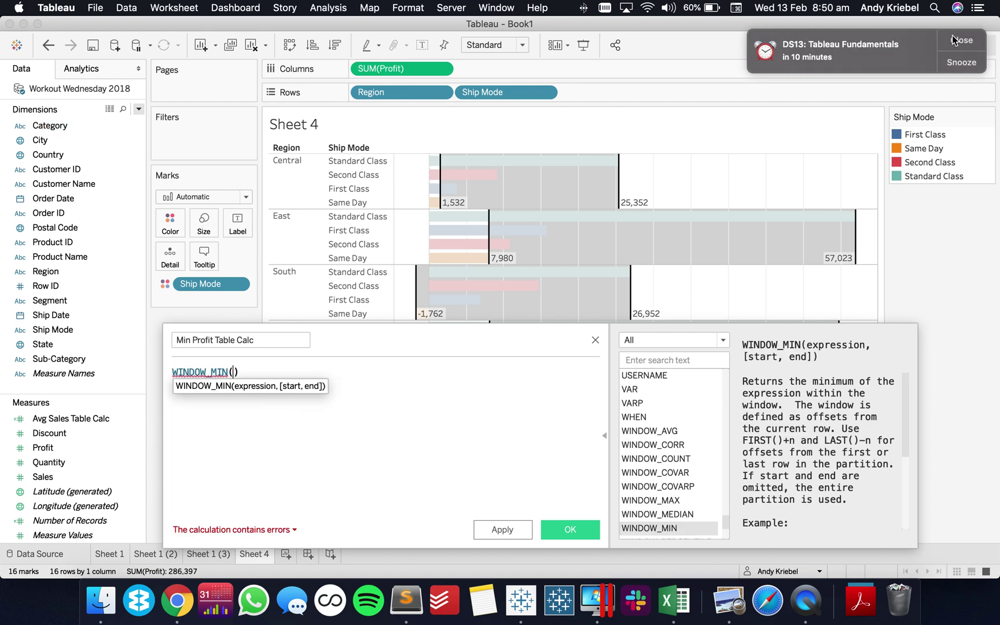
pyautogui.click(955, 39)
pyautogui.click(313, 217)
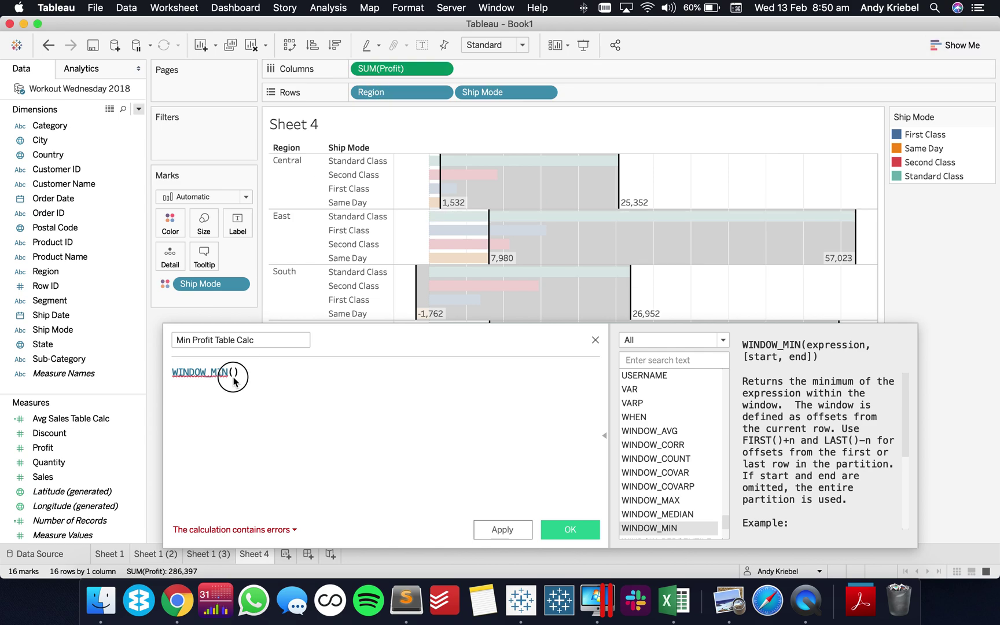
pyautogui.moveTo(383, 68); pyautogui.dragTo(233, 373)
pyautogui.click(570, 530)
# - Duplicate the Min Profit Table Calc measure
pyautogui.rightClick(57, 433)
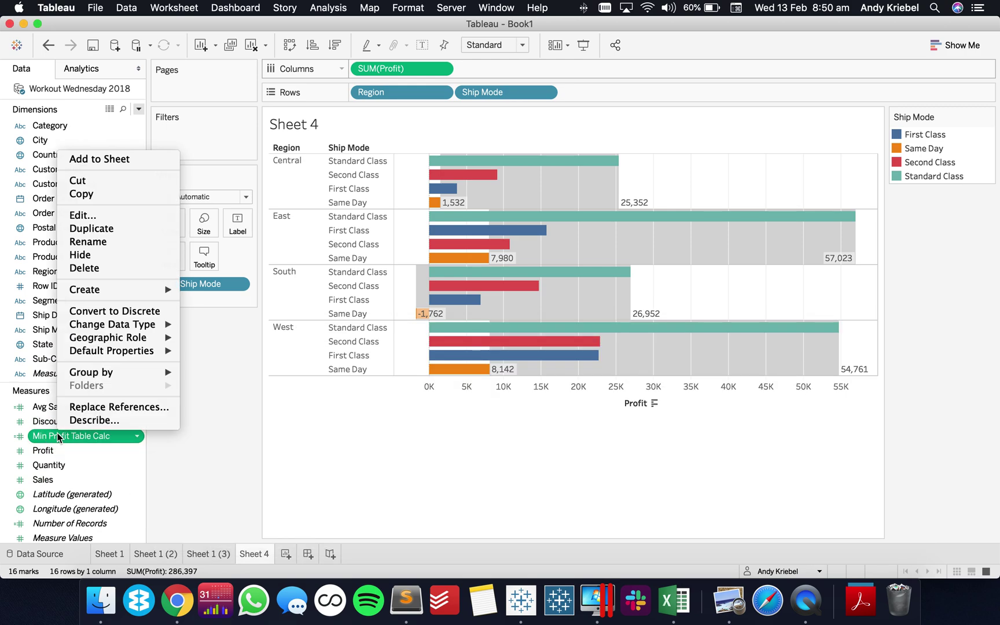
pyautogui.press('Escape')
pyautogui.press('super+c')
pyautogui.press('super+v')
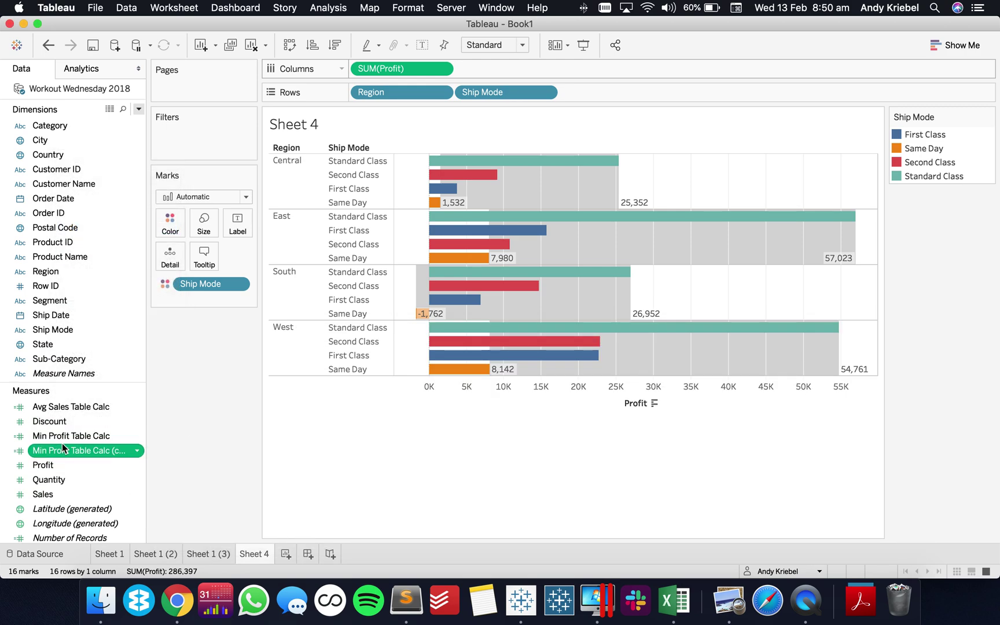
# - Rename the copied measure as Max Profit Table Calc and change its formula to WINDOW_MAX(SUM([Profit]))
pyautogui.rightClick(62, 453)
pyautogui.click(100, 233)
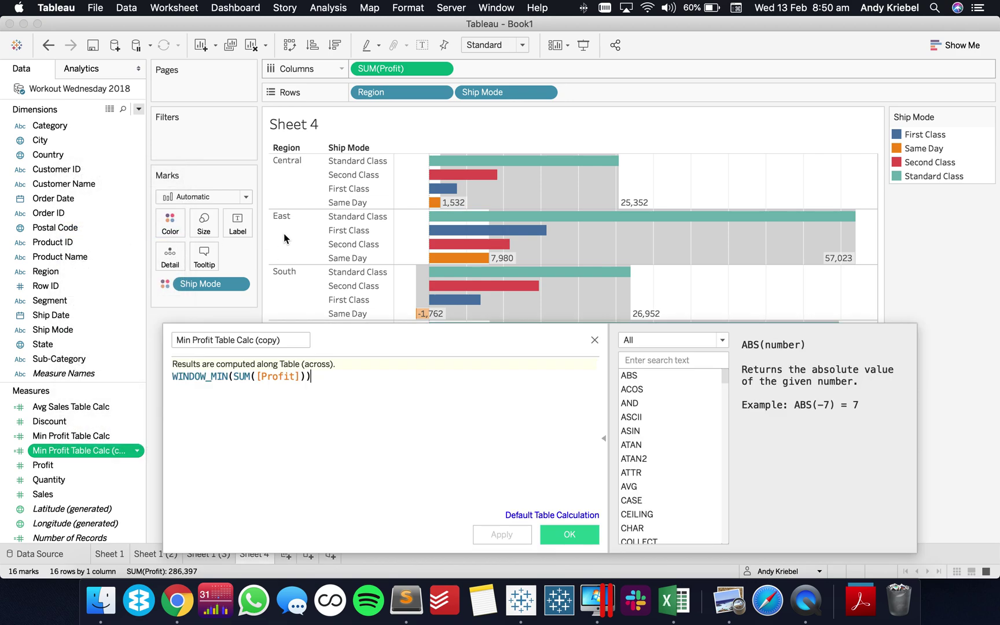
pyautogui.click(184, 341)
pyautogui.doubleClick(183, 342)
pyautogui.write('Max')
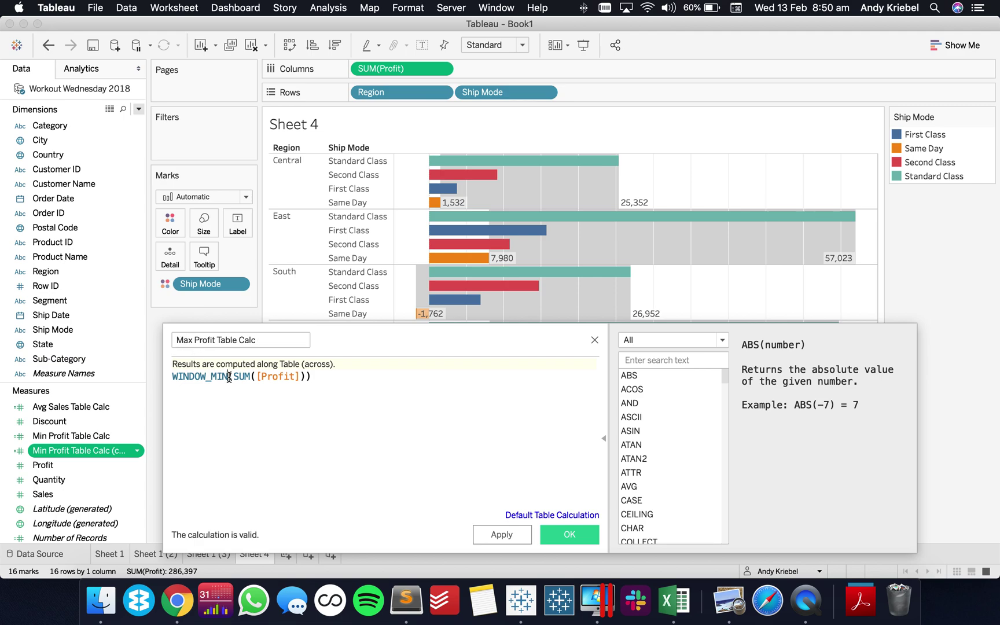
pyautogui.press('BackSpace')
pyautogui.click(404, 431)
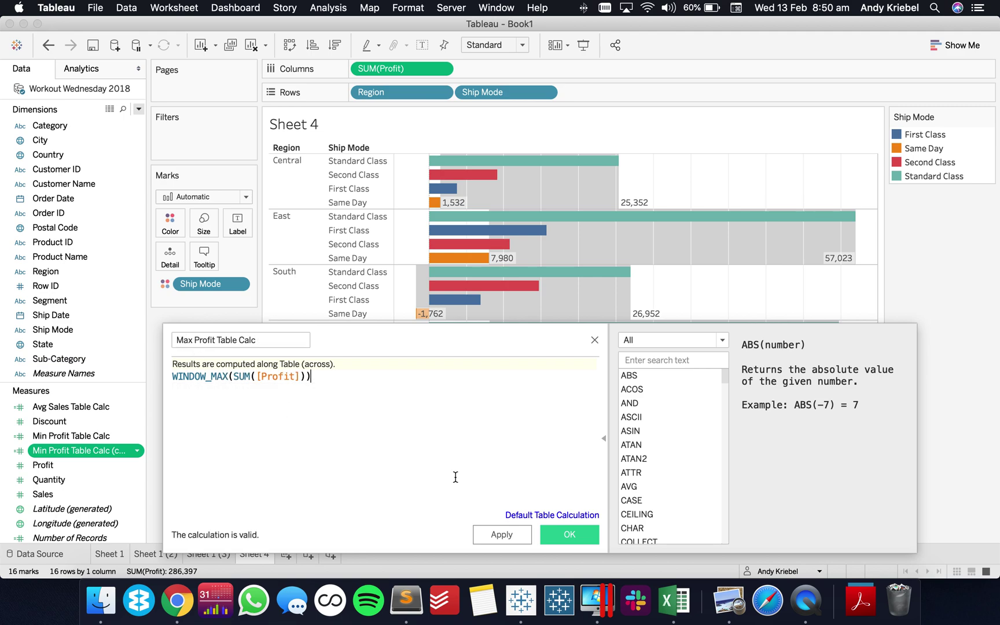
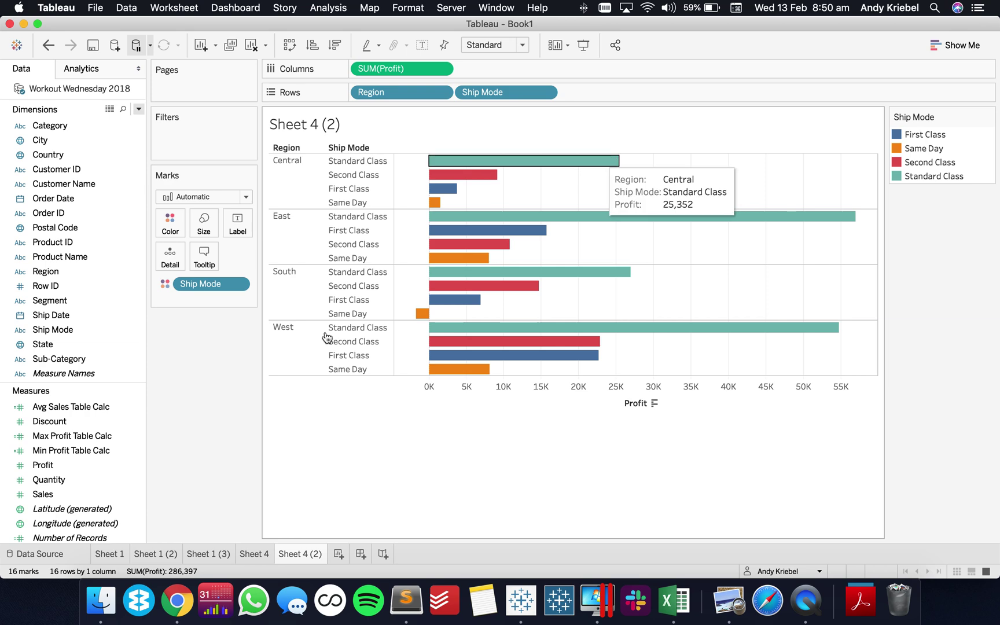
# - Place Max Profit Table Calc on Columns after SUM(Profit) and compute it using Pane (down)
pyautogui.click(72, 437)
pyautogui.moveTo(71, 439); pyautogui.dragTo(524, 75)
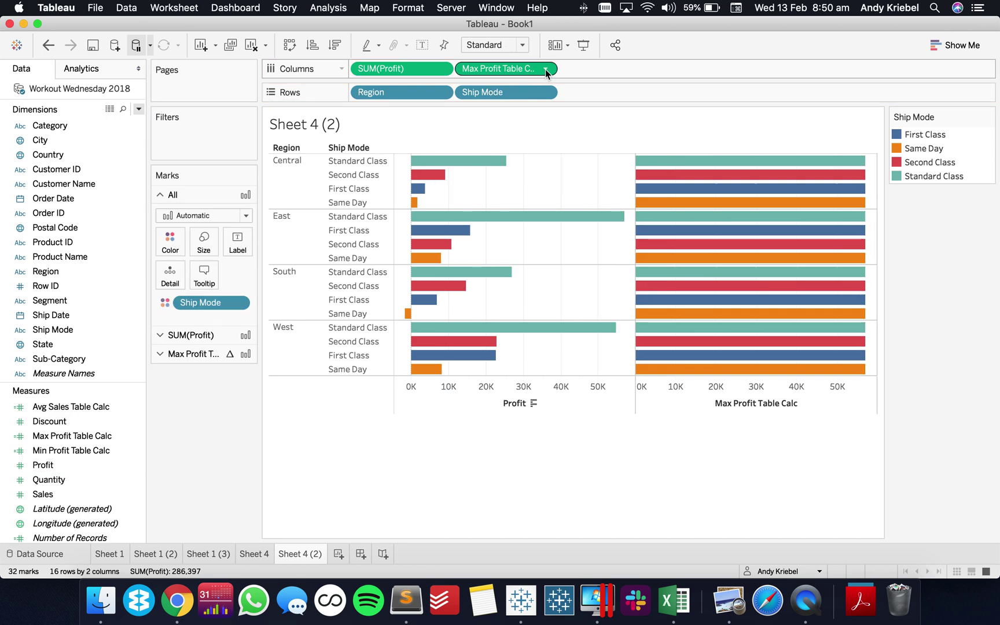
pyautogui.click(546, 69)
pyautogui.moveTo(553, 253)
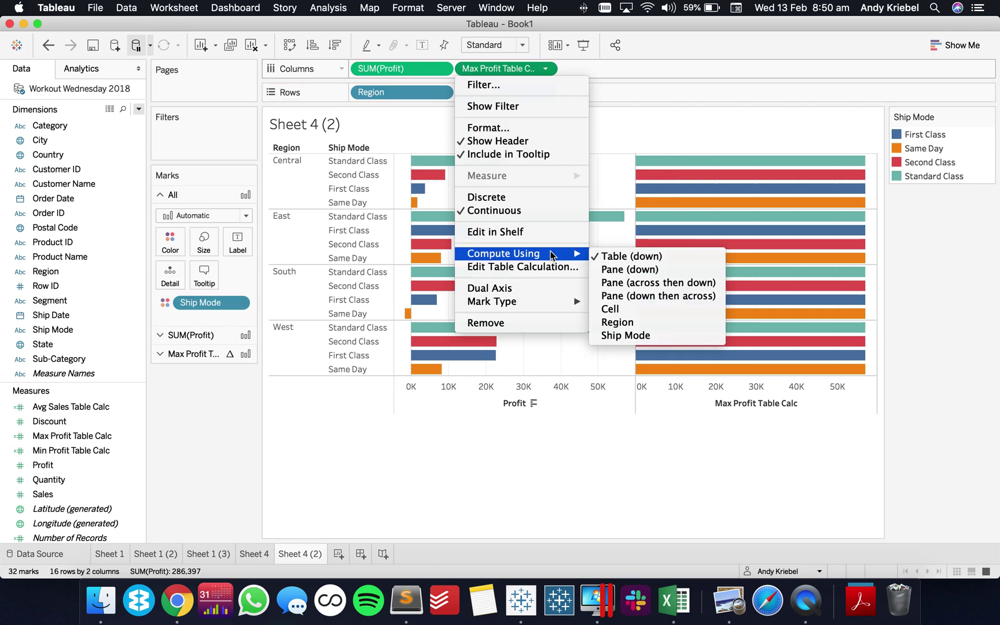
pyautogui.click(638, 268)
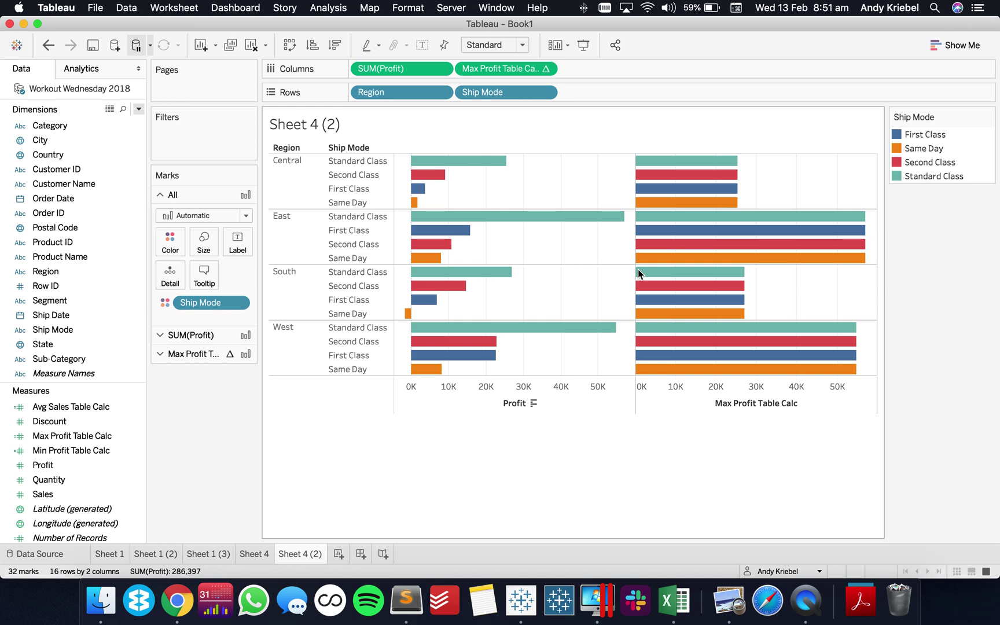
# - Change the Max Profit Table Calc marks to Gantt Bar and remove Ship Mode from their color
pyautogui.click(212, 354)
pyautogui.click(207, 254)
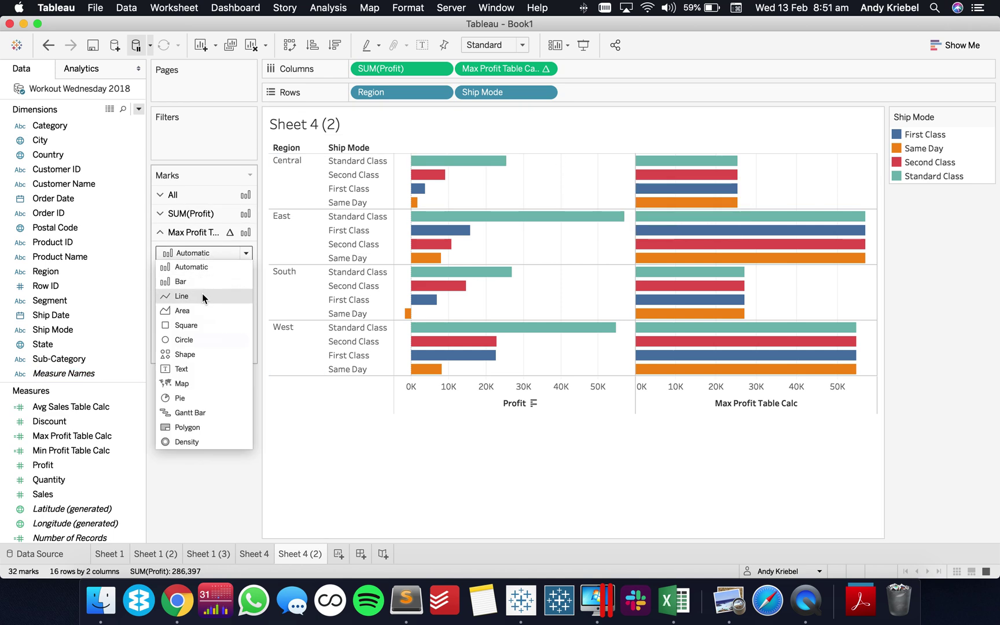
pyautogui.click(210, 411)
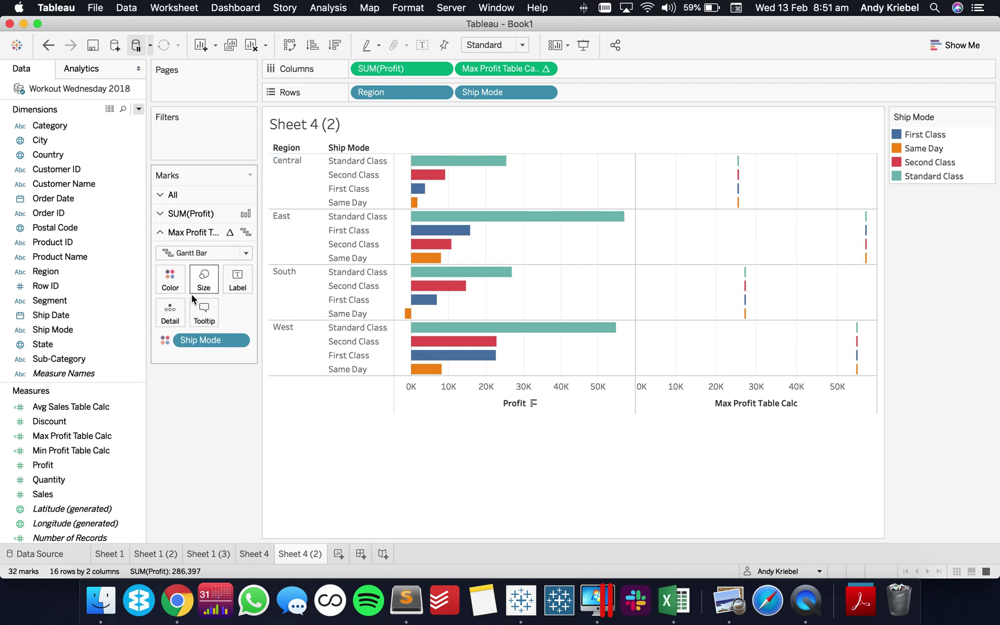
pyautogui.moveTo(202, 340); pyautogui.dragTo(194, 427)
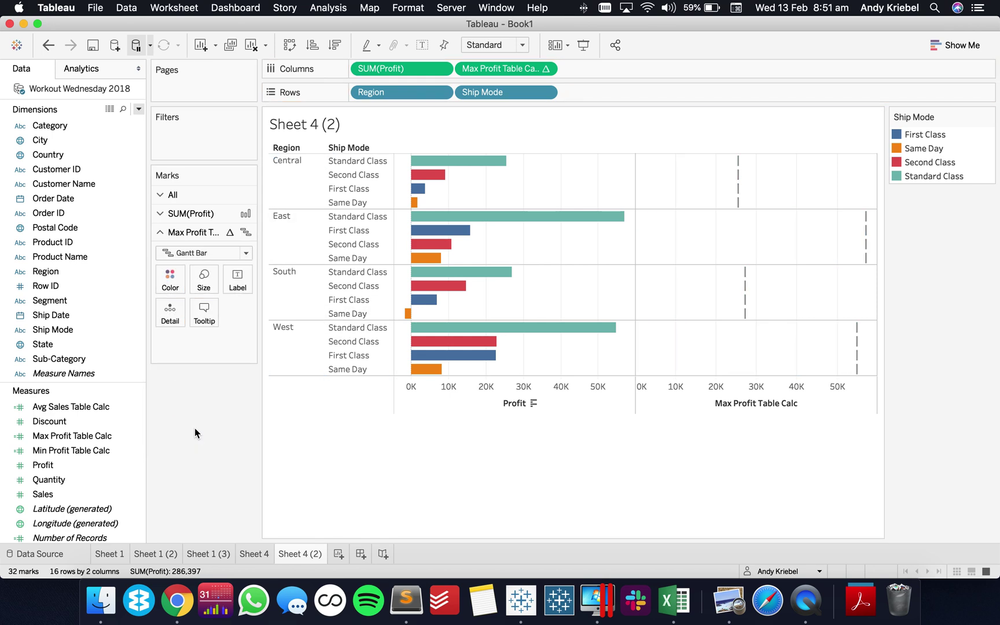
# - Enlarge the Max Profit Table Calc Gantt marks until they form one continuous line in each region pane
pyautogui.click(204, 279)
pyautogui.moveTo(301, 313); pyautogui.dragTo(313, 317)
pyautogui.click(204, 396)
# - Add Min Profit Table Calc to the Max Profit Table Calc axis and compute it using Pane (down)
pyautogui.moveTo(73, 450); pyautogui.dragTo(754, 405)
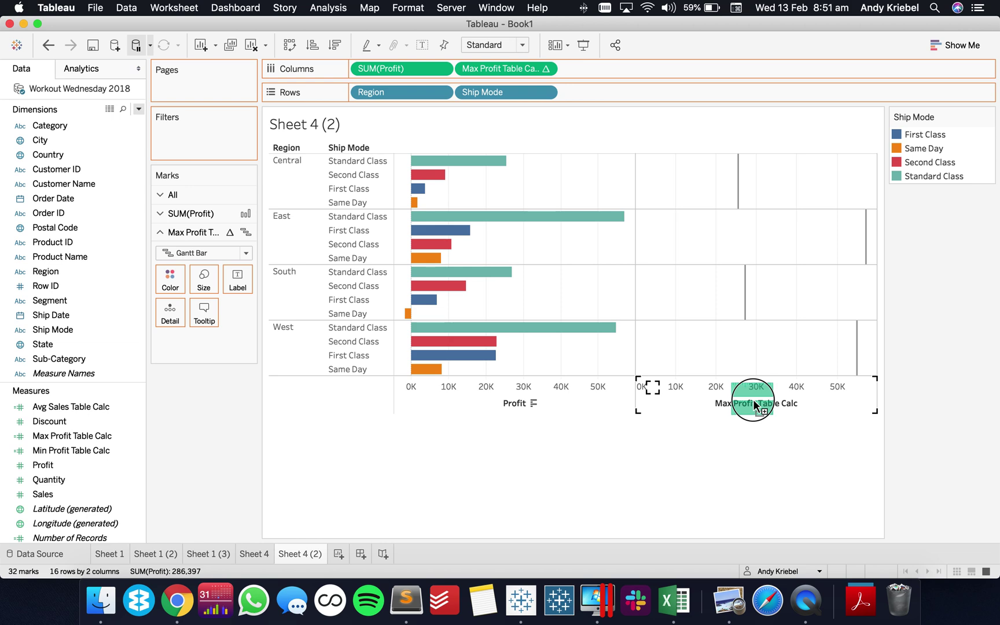
pyautogui.moveTo(754, 405); pyautogui.dragTo(755, 405)
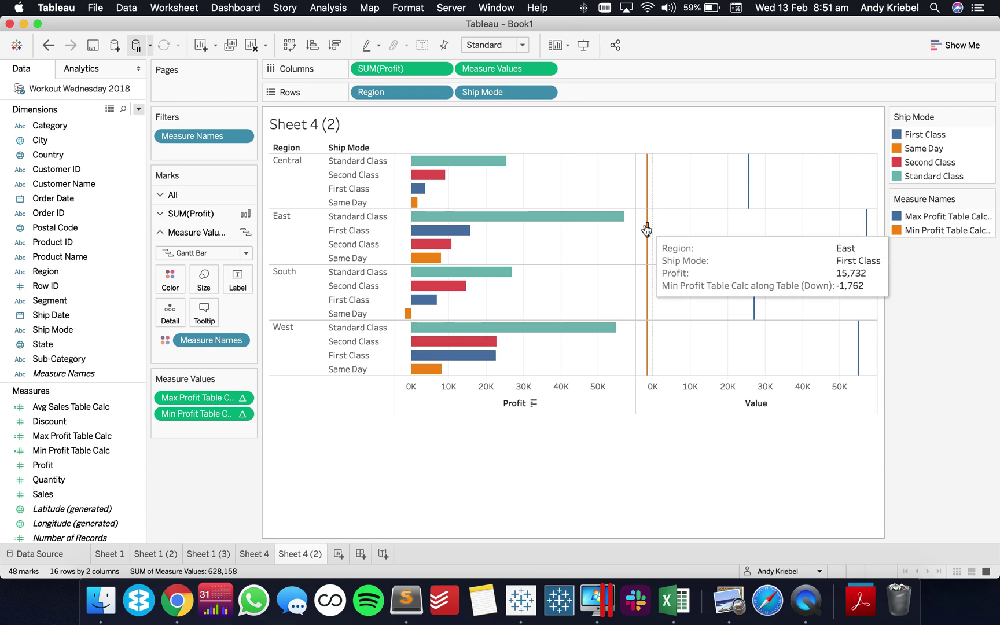
pyautogui.click(239, 414)
pyautogui.moveTo(251, 531)
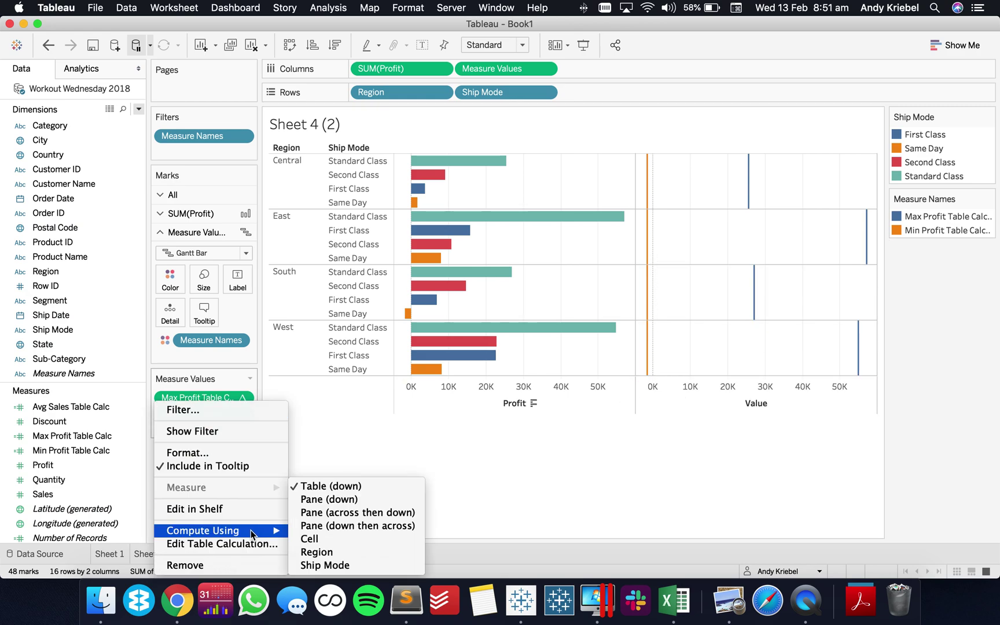
pyautogui.click(330, 498)
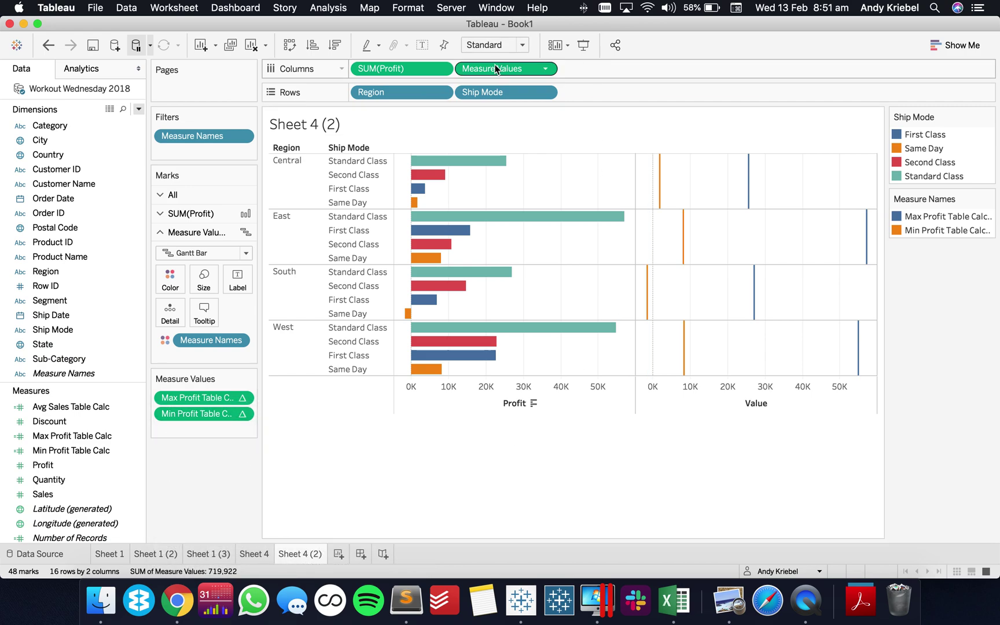
# - Combine Measure Values with SUM(Profit) as a dual axis and synchronize the two axes
pyautogui.moveTo(494, 67); pyautogui.dragTo(485, 162)
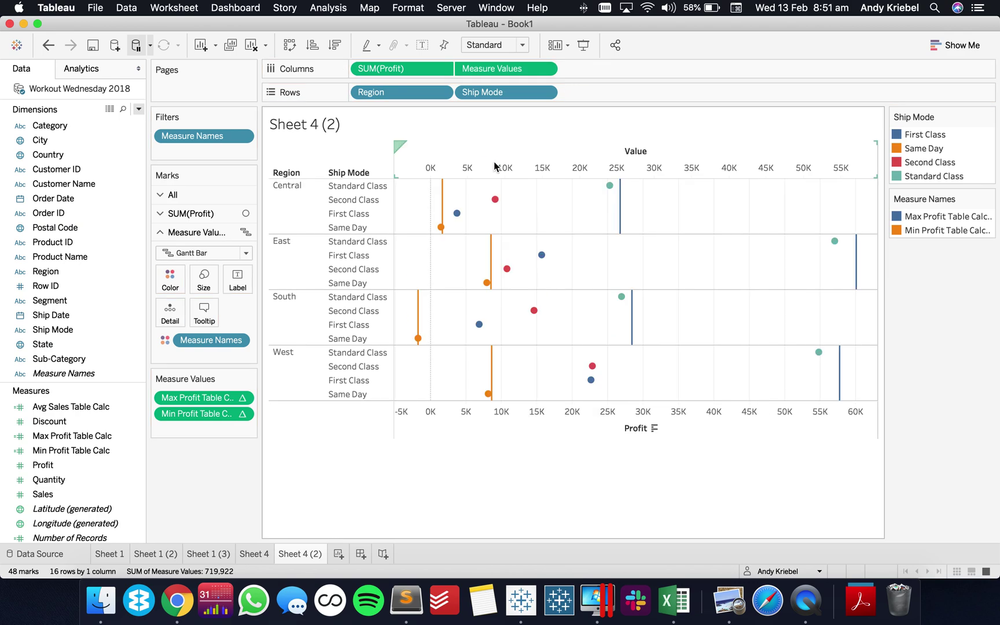
pyautogui.rightClick(524, 173)
pyautogui.click(544, 250)
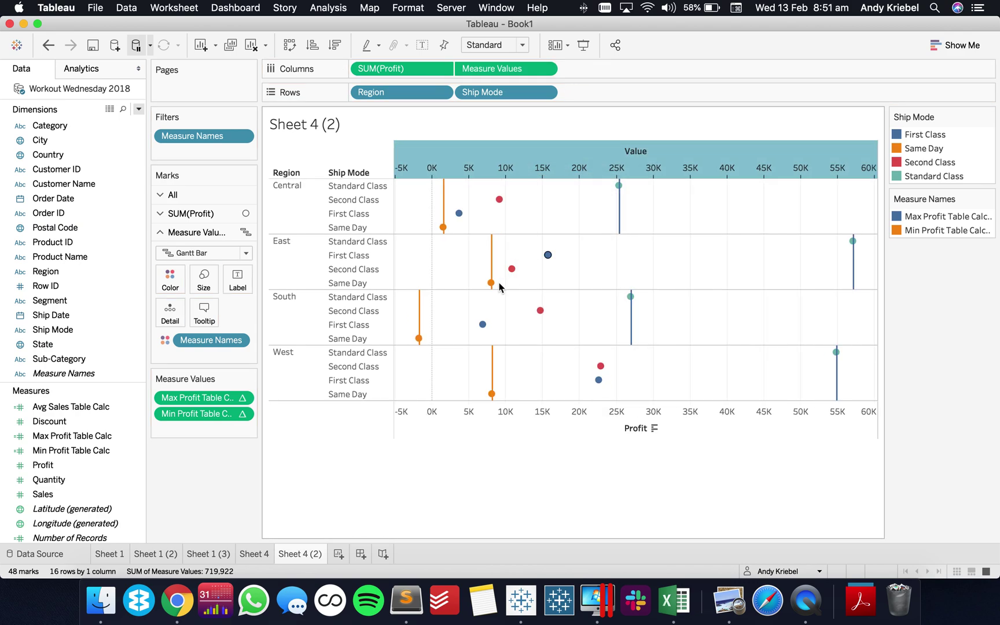
# - Set the mark type of SUM(Profit) to Bar
pyautogui.click(177, 213)
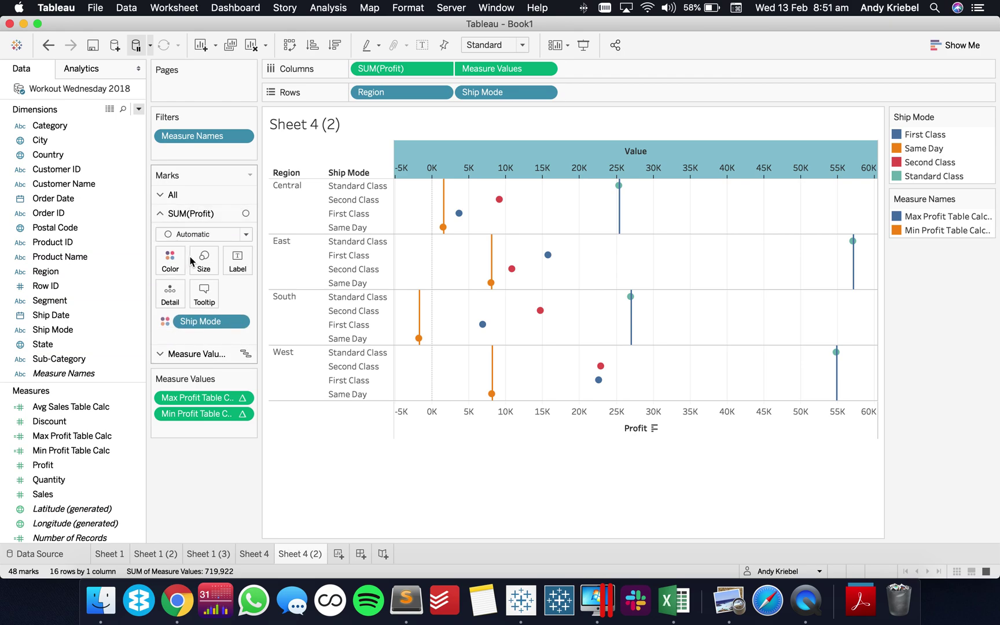
pyautogui.click(195, 235)
pyautogui.click(192, 266)
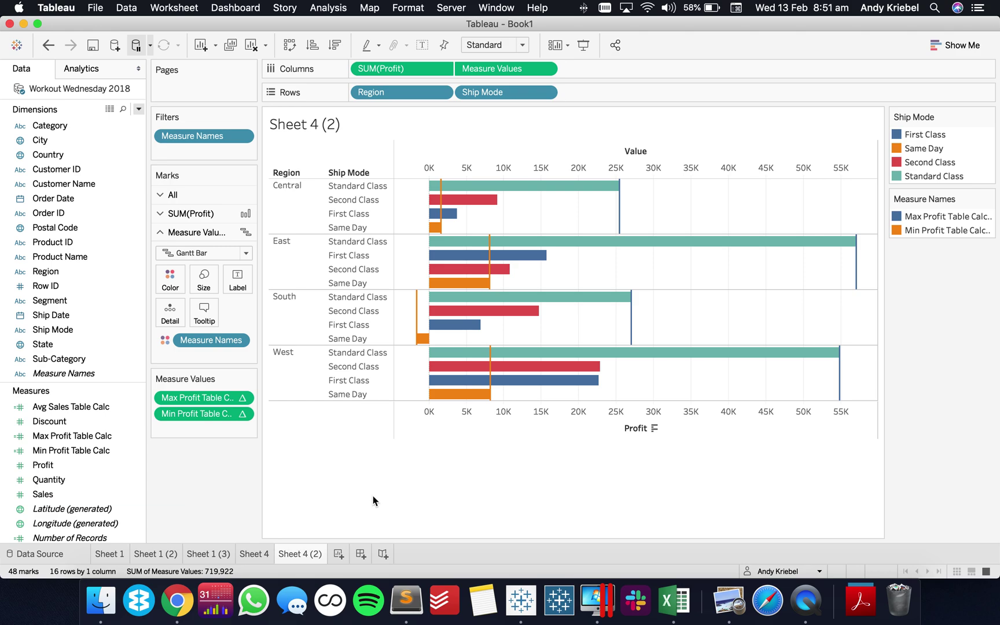
# - Remove Measure Names from the color of the Measure Values marks and color the Gantt lines black
pyautogui.moveTo(418, 322)
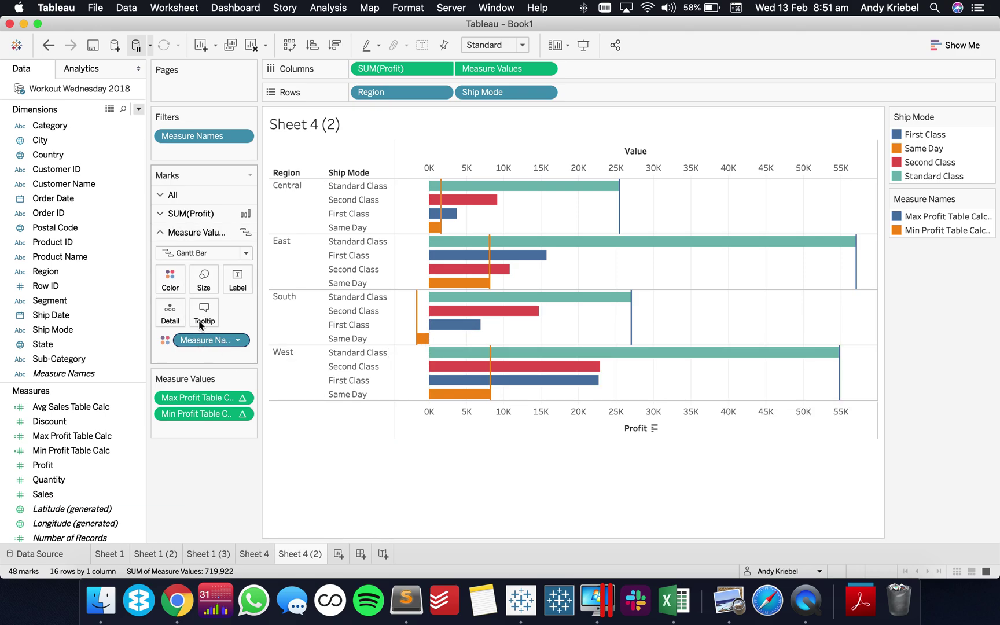
pyautogui.moveTo(205, 339); pyautogui.dragTo(186, 508)
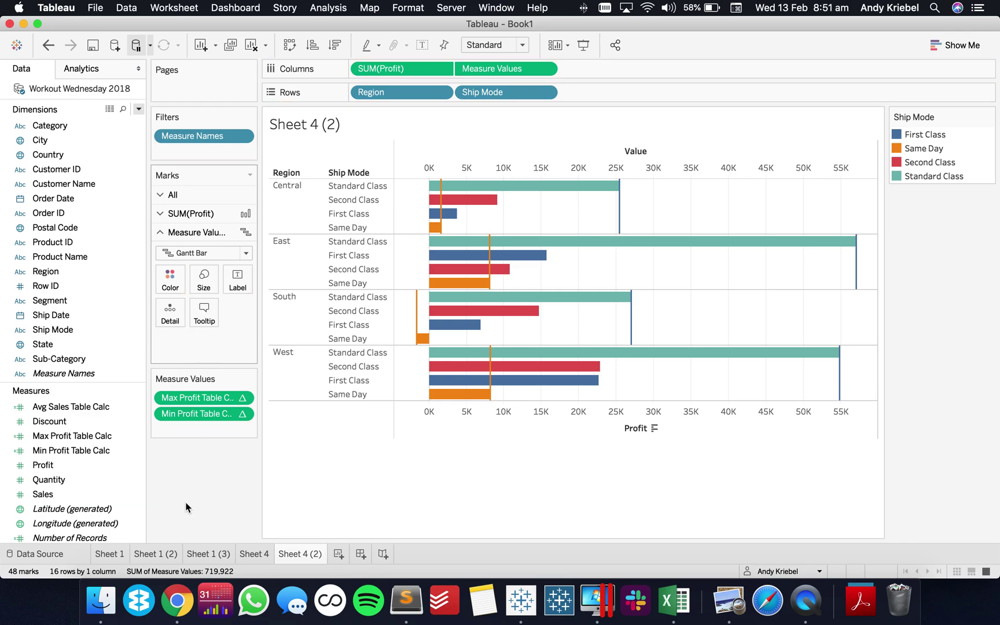
pyautogui.click(170, 280)
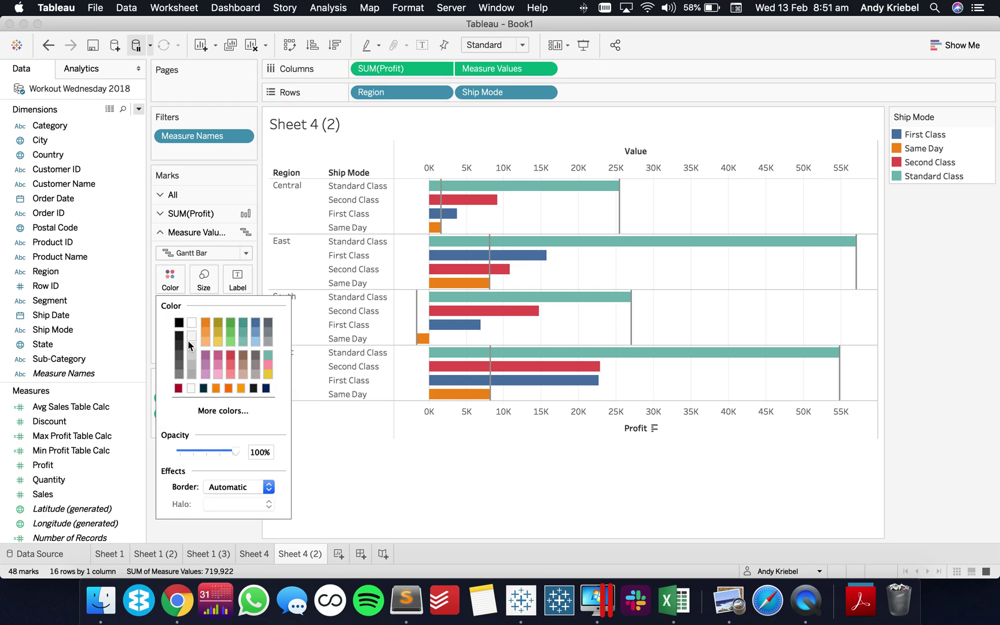
pyautogui.click(179, 323)
pyautogui.click(484, 479)
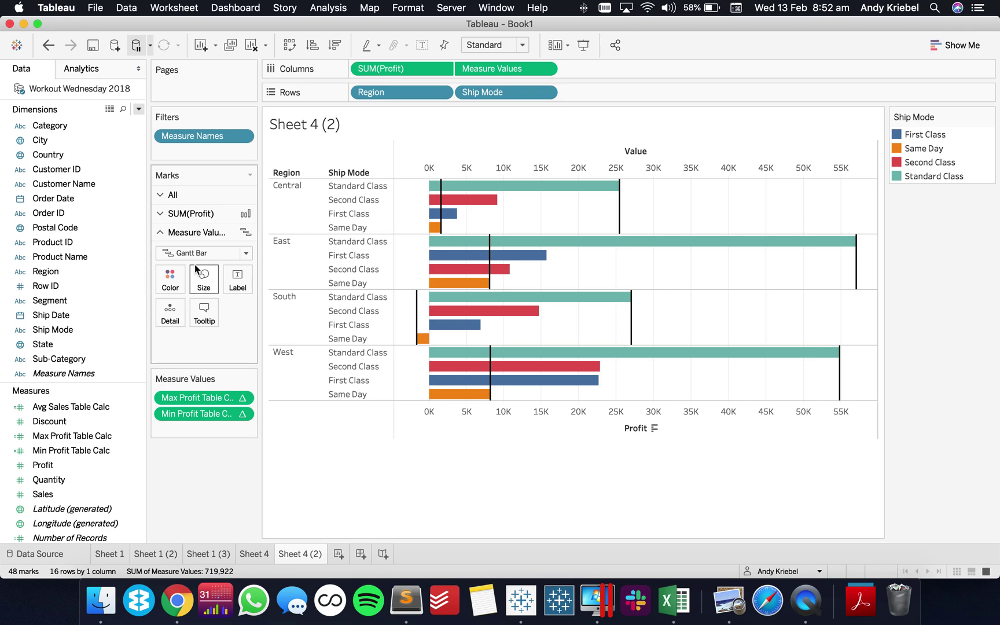
# - Try adding a per-pane reference band from the minimum to the maximum of SUM(Profit), with both labels set to None
pyautogui.click(168, 195)
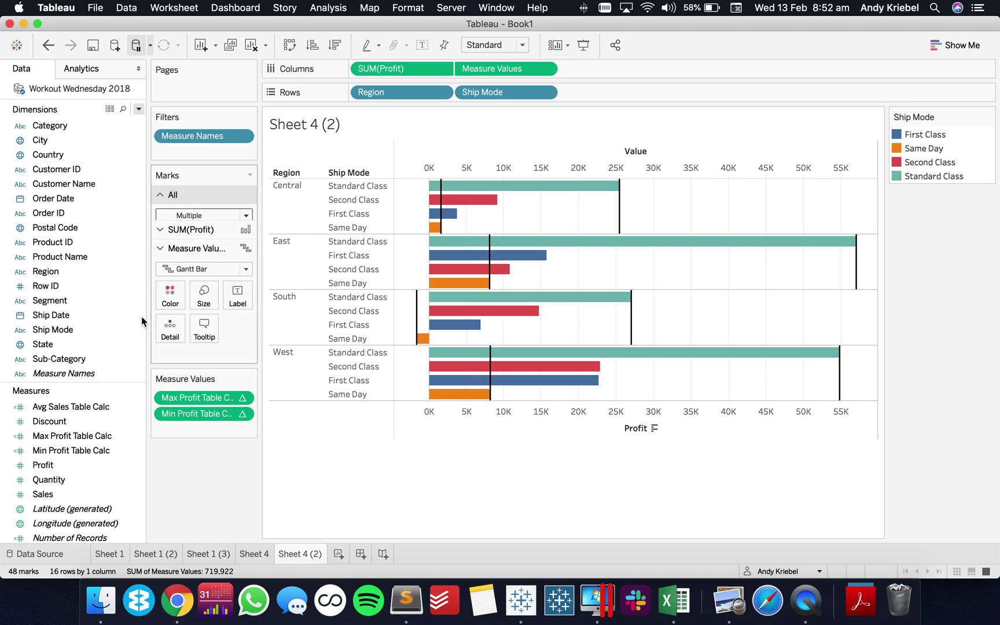
pyautogui.click(82, 70)
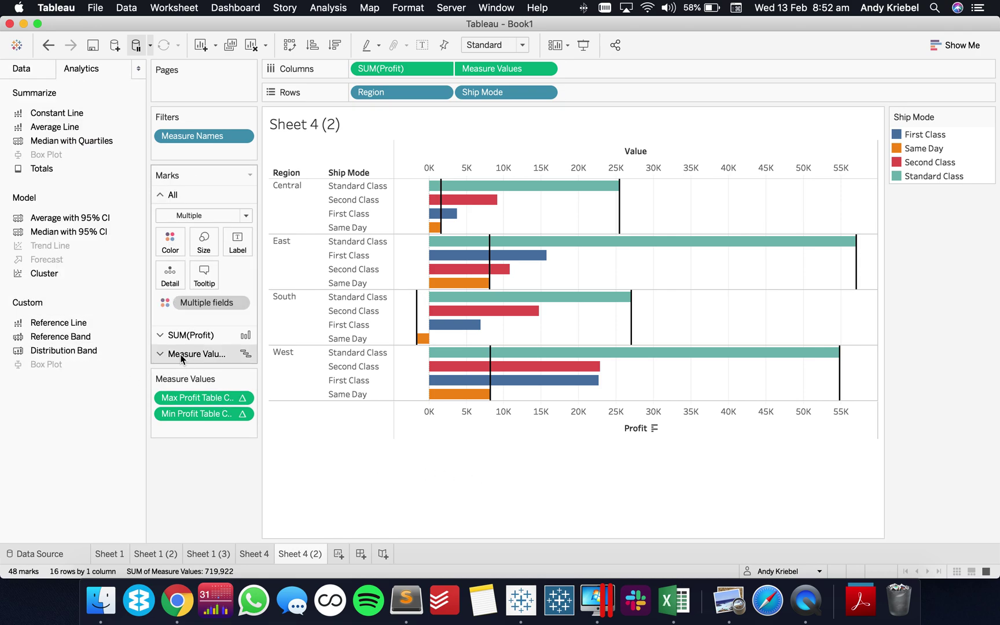
pyautogui.moveTo(60, 337); pyautogui.dragTo(438, 203)
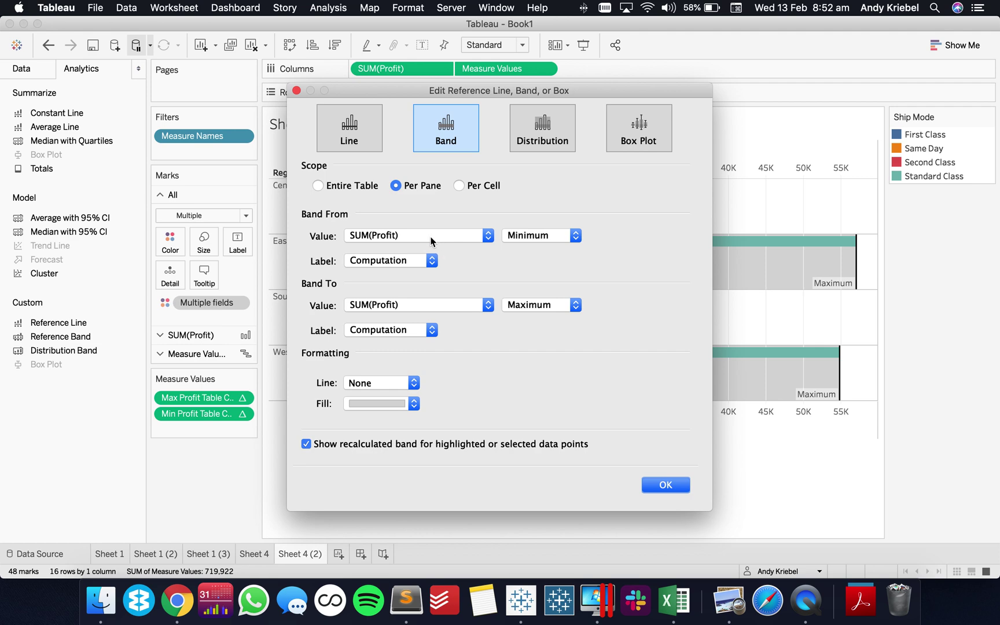
pyautogui.click(401, 260)
pyautogui.click(389, 235)
pyautogui.click(387, 330)
pyautogui.click(354, 306)
pyautogui.click(386, 236)
pyautogui.click(384, 238)
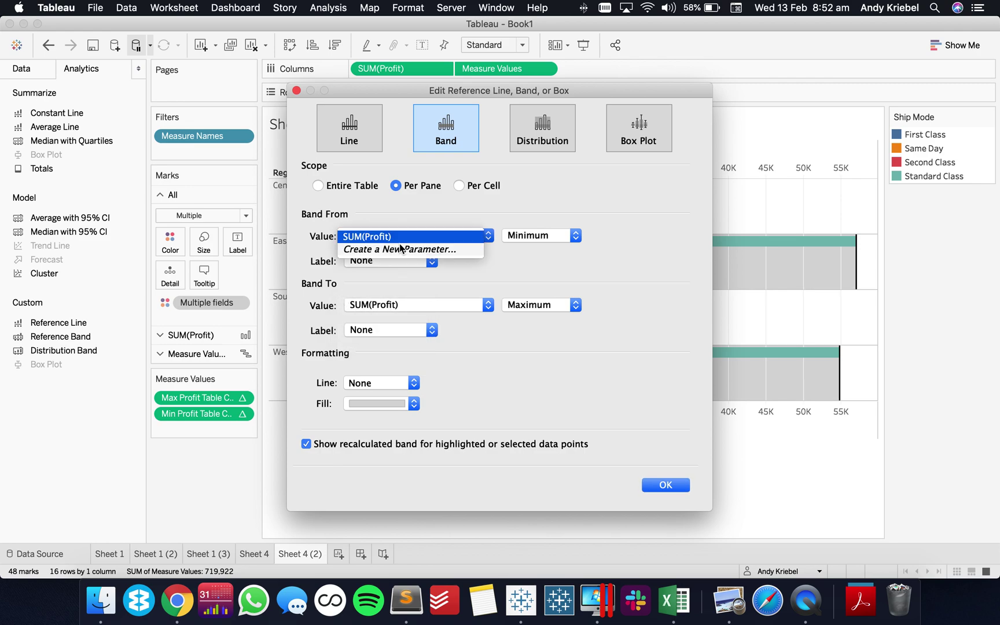
pyautogui.click(297, 91)
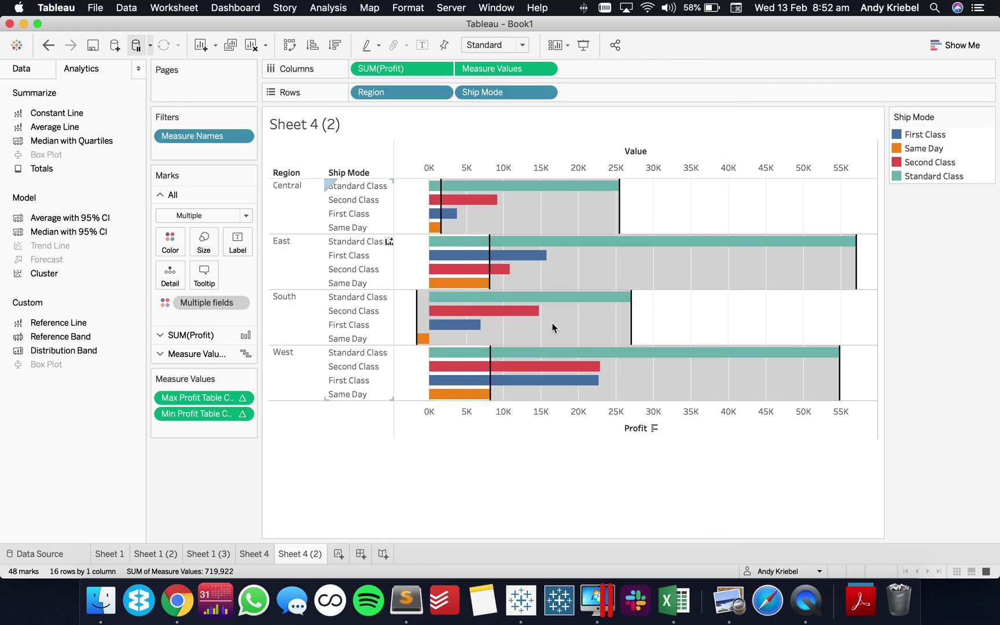
# - Undo the label changes and the added reference band, and return to the data fields
pyautogui.click(55, 49)
pyautogui.click(55, 50)
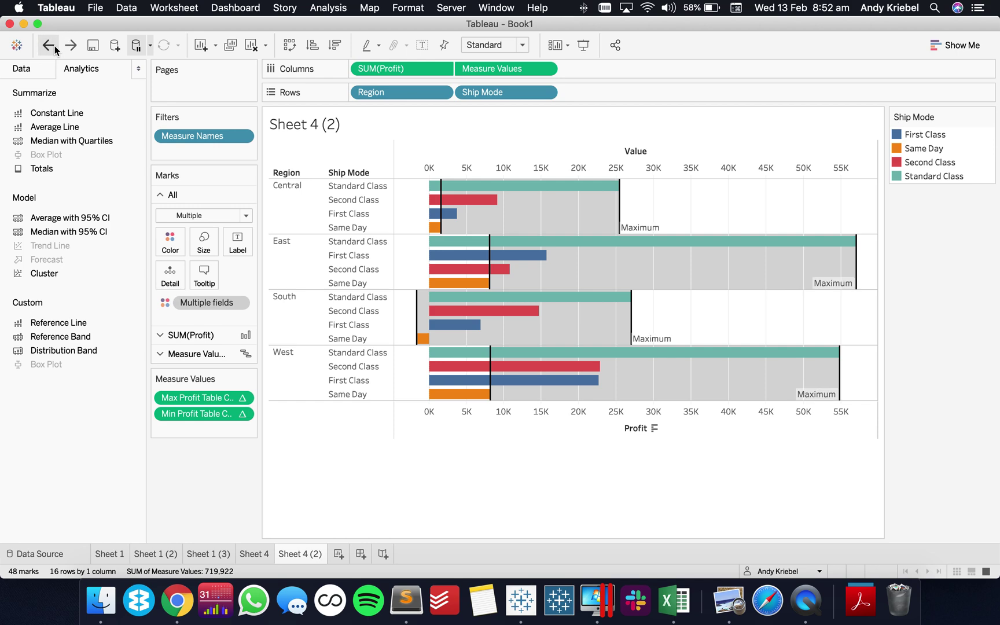
pyautogui.click(55, 49)
pyautogui.click(55, 50)
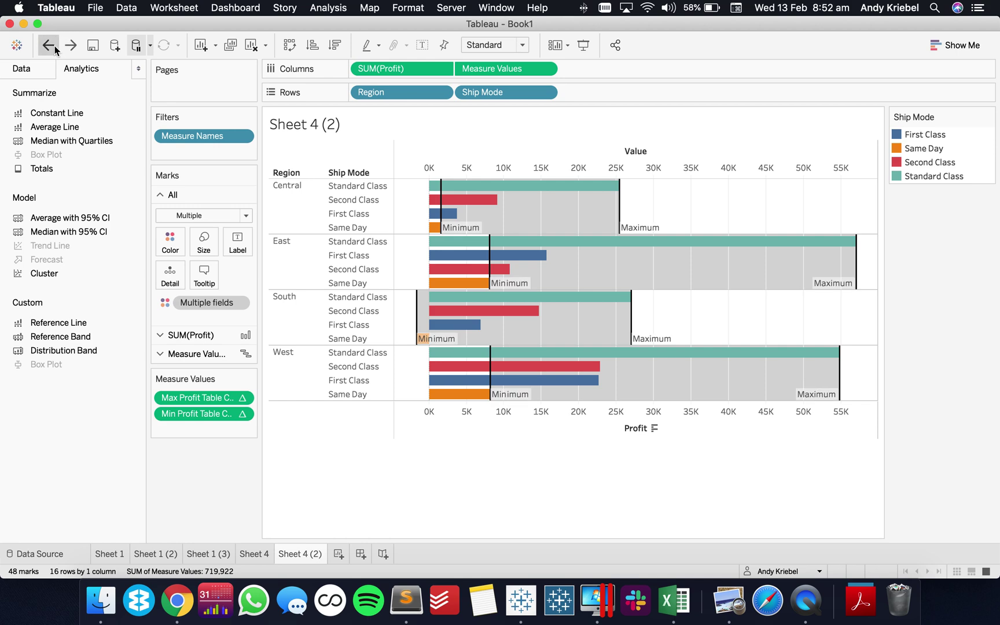
pyautogui.click(29, 68)
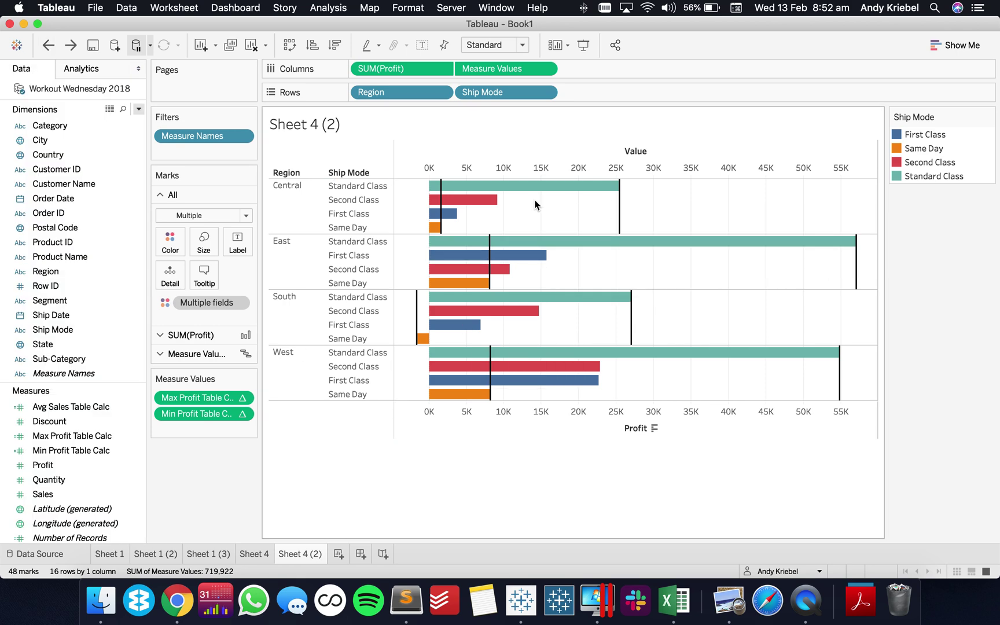
# - Create a calculated field named Band Size with the formula [Max Profit Table Calc]-[Min Profit Table Calc]
pyautogui.moveTo(443, 202)
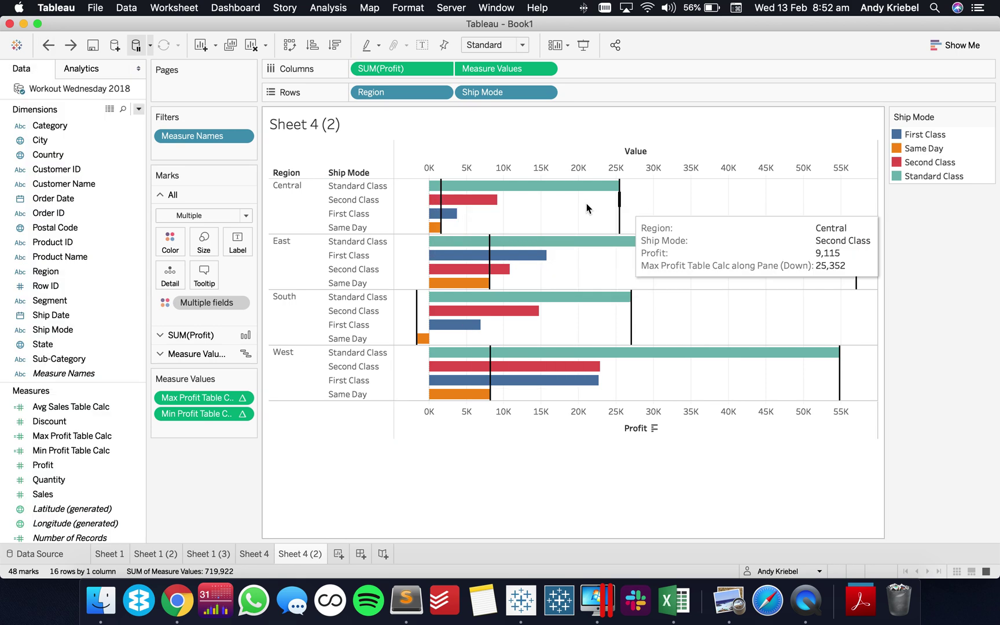
pyautogui.click(139, 109)
pyautogui.click(116, 120)
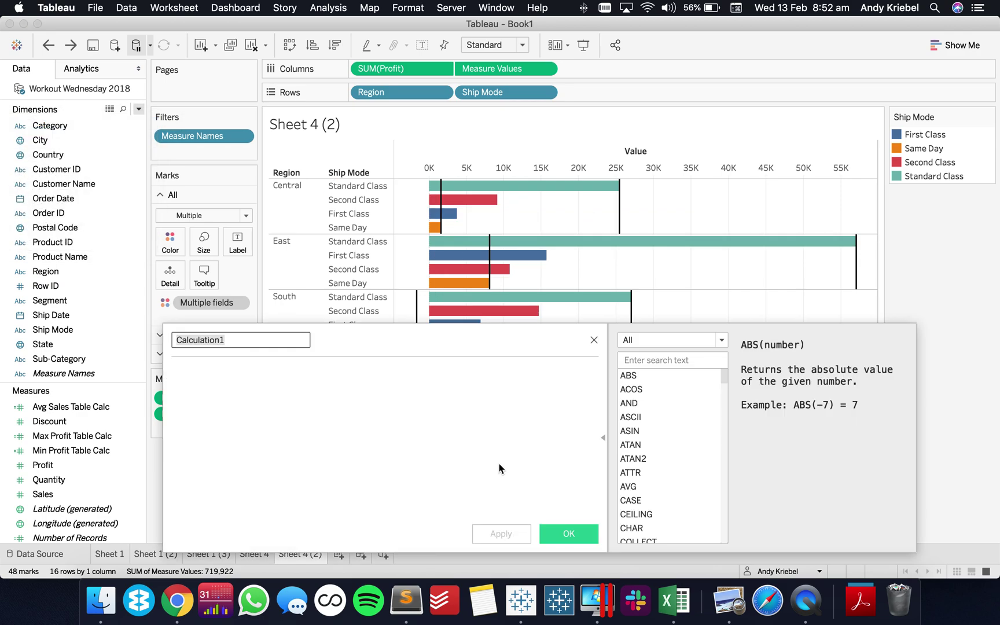
pyautogui.write('Band Size')
pyautogui.click(494, 463)
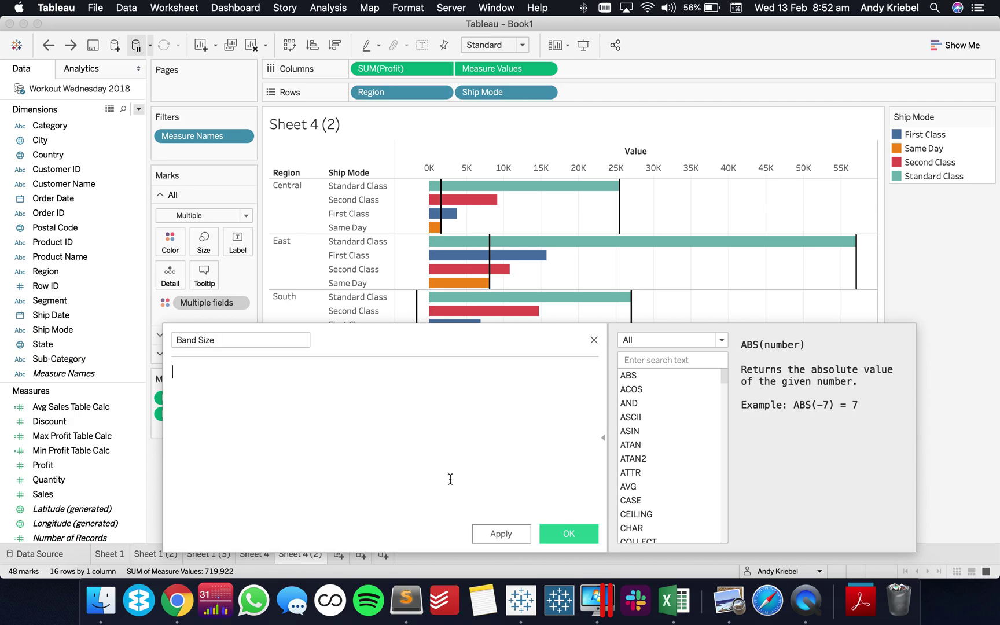
pyautogui.moveTo(326, 345); pyautogui.dragTo(418, 265)
pyautogui.moveTo(197, 397); pyautogui.dragTo(333, 378)
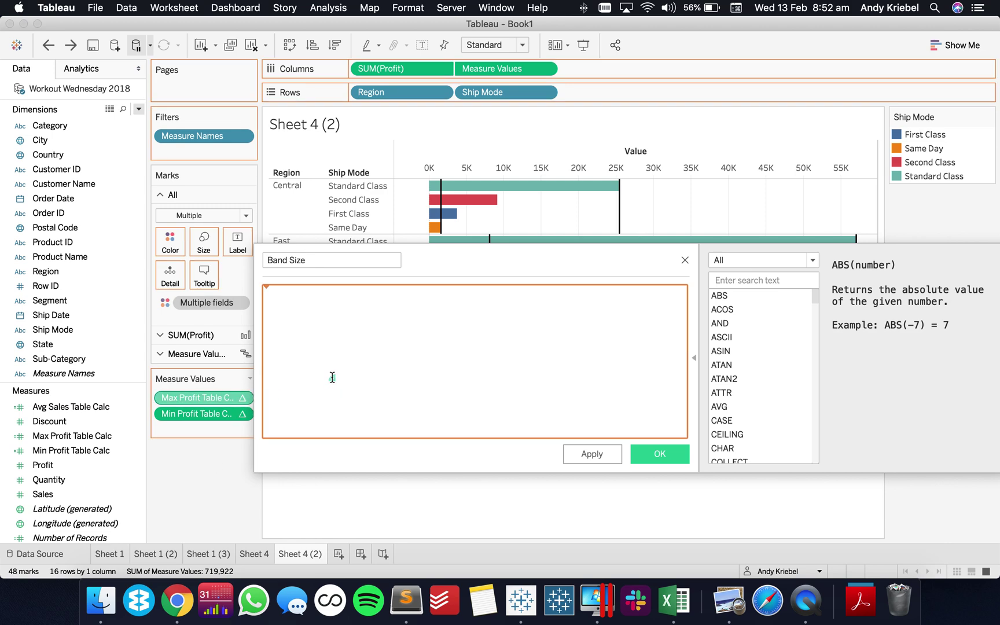
pyautogui.write('-')
pyautogui.moveTo(196, 414); pyautogui.dragTo(509, 301)
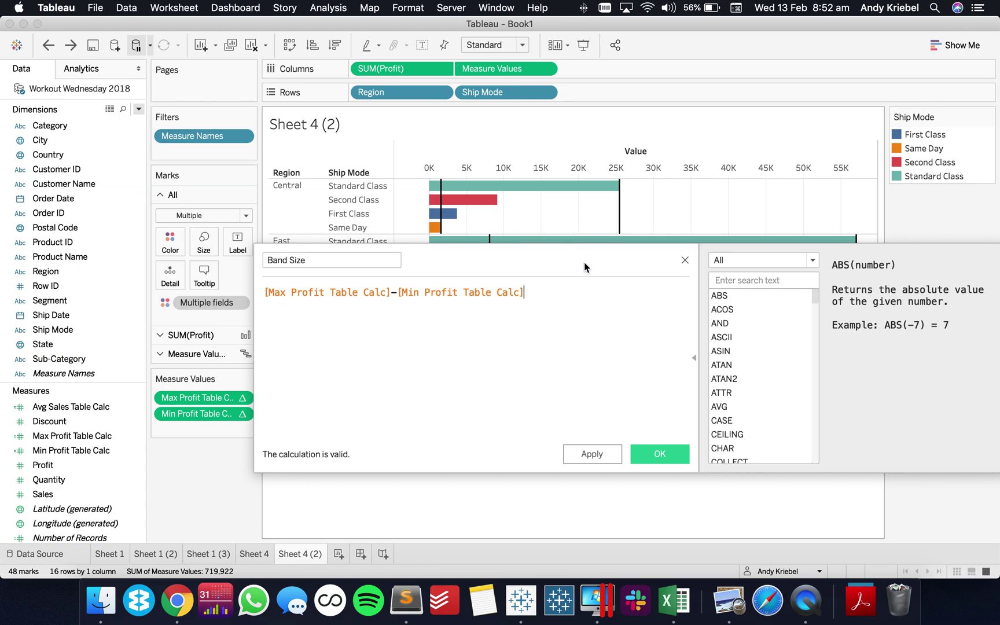
pyautogui.click(653, 455)
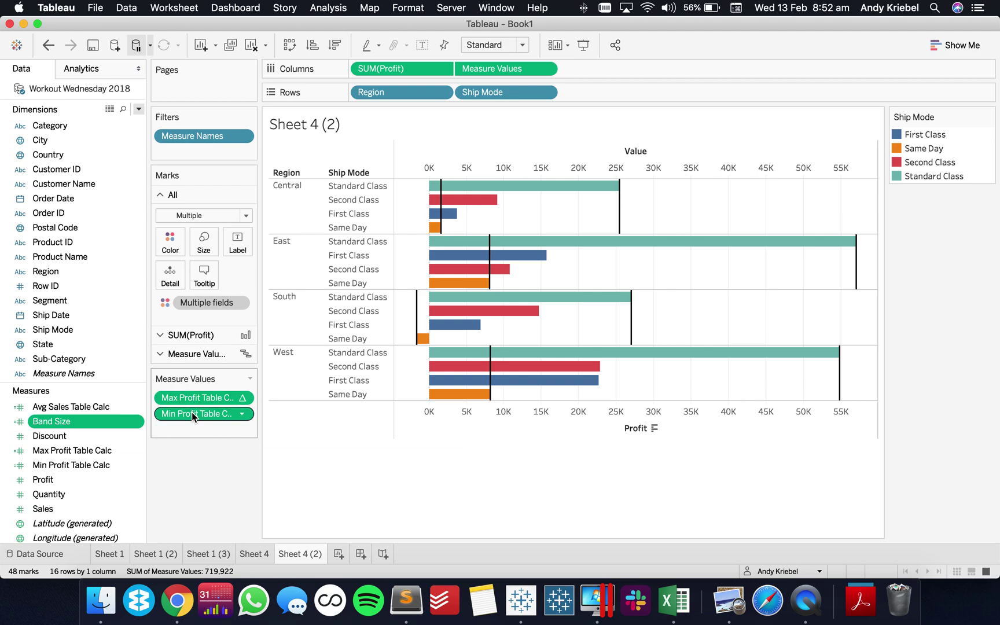
# - Remove Max Profit Table Calc from the view and size the Min Profit Table Calc Gantt bars by Band Size
pyautogui.moveTo(192, 398); pyautogui.dragTo(199, 494)
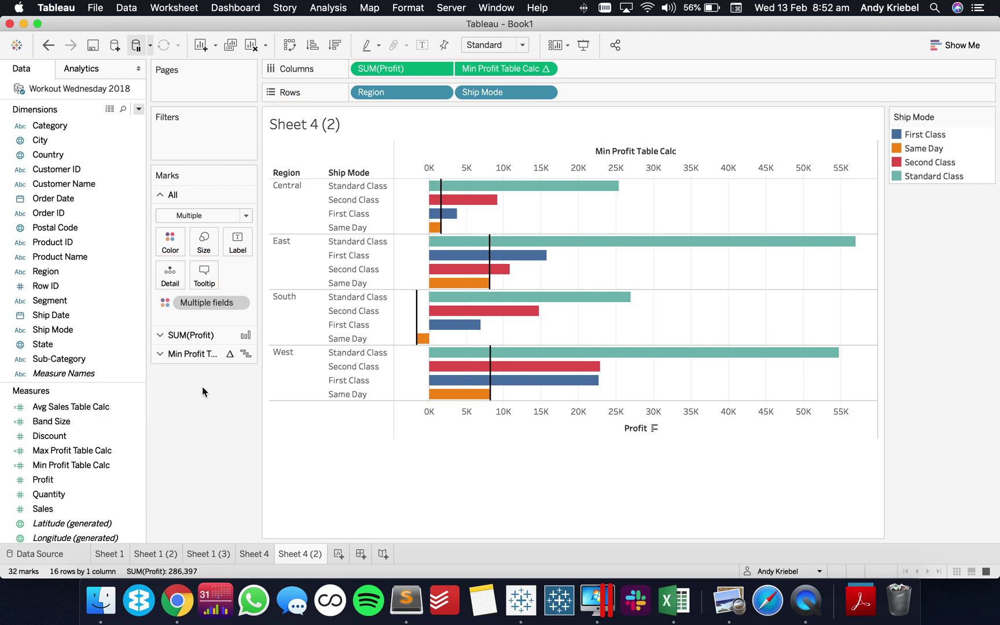
pyautogui.click(191, 354)
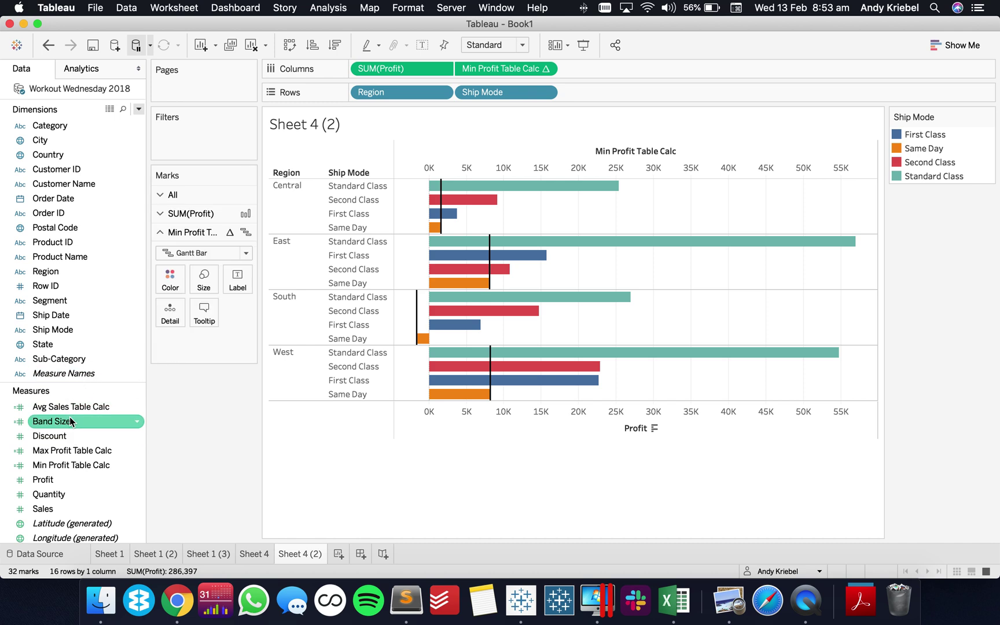
pyautogui.moveTo(63, 421); pyautogui.dragTo(205, 284)
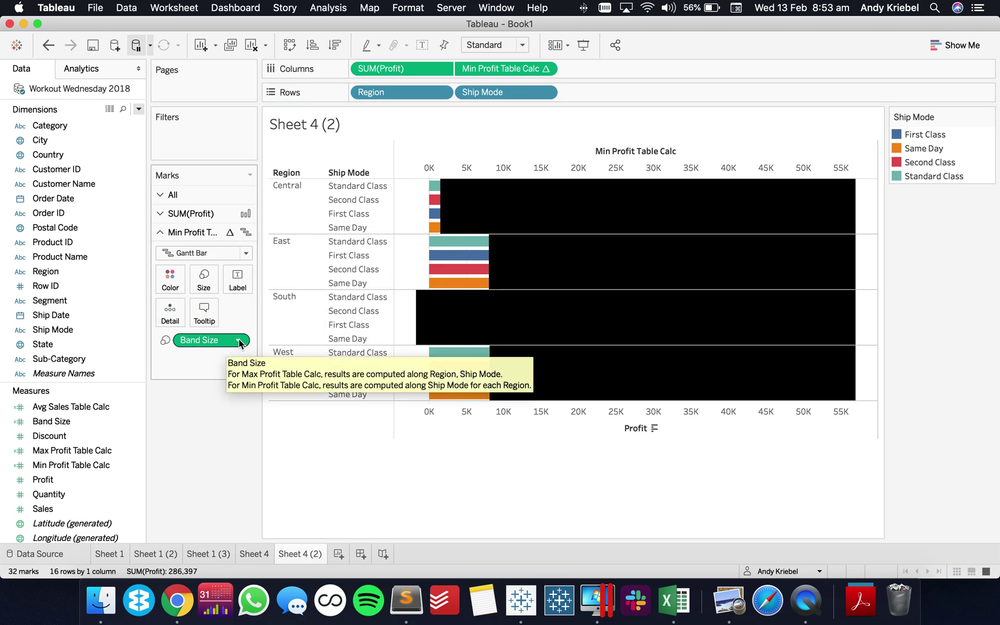
# - Compute Band Size using Pane (down) and color the Gantt band light gray
pyautogui.click(238, 340)
pyautogui.moveTo(261, 512)
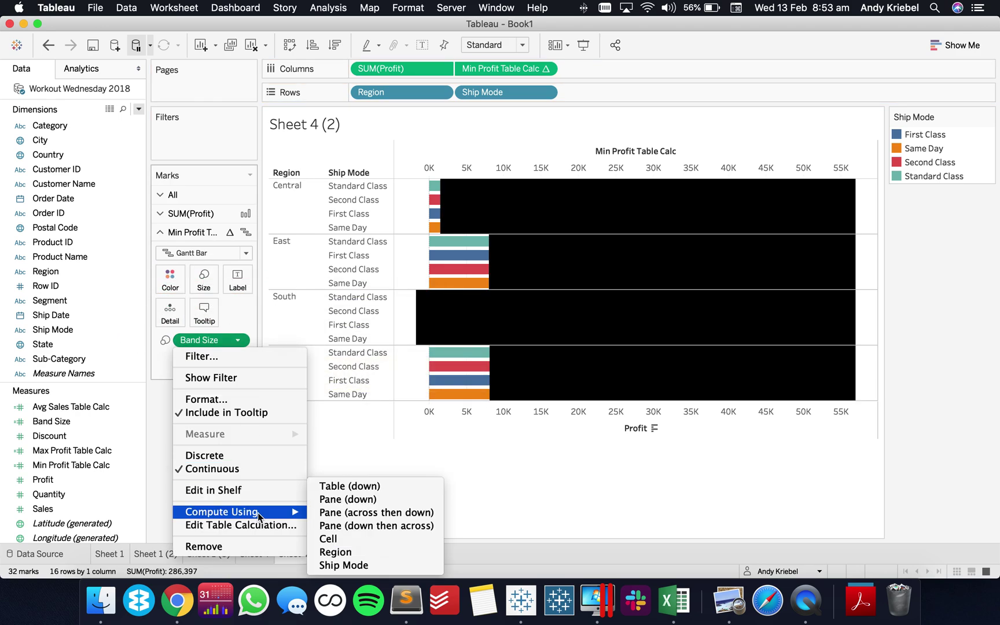
pyautogui.click(348, 500)
pyautogui.click(170, 279)
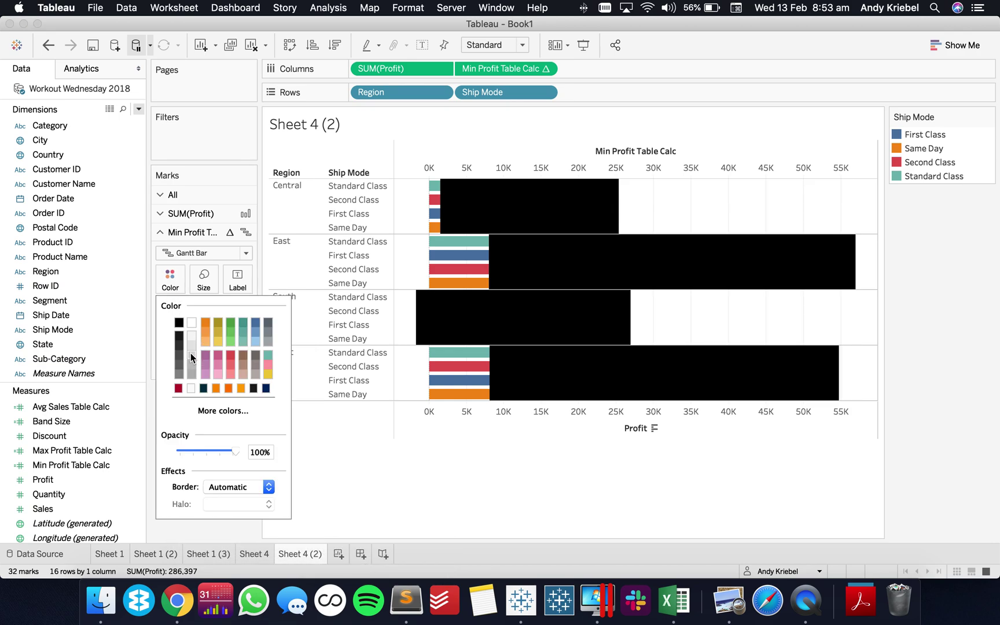
pyautogui.click(192, 346)
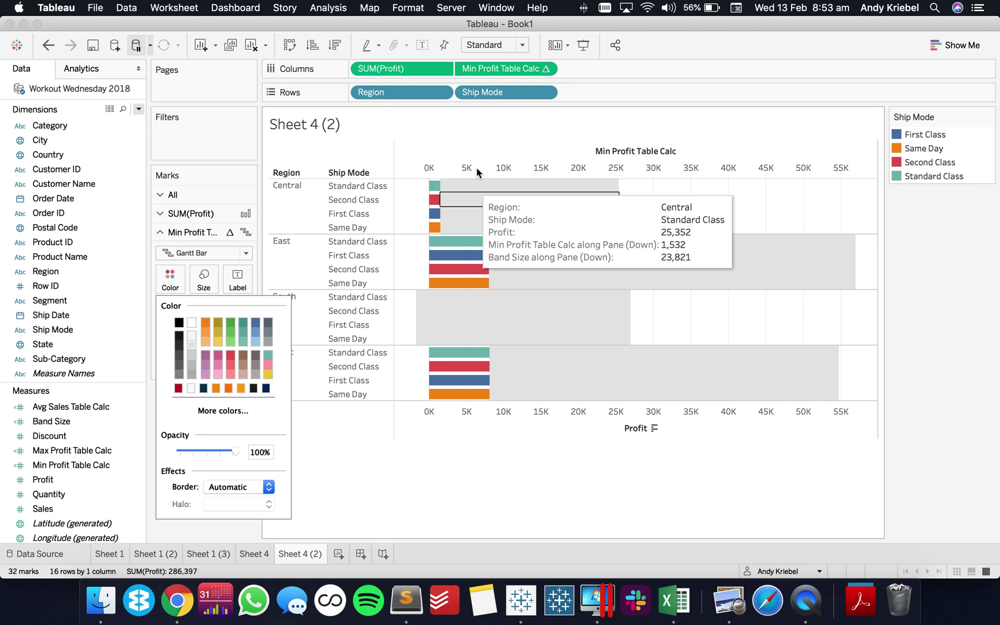
# - Move the Min Profit Table Calc marks to the back, behind the Profit bars
pyautogui.click(476, 168)
pyautogui.rightClick(517, 169)
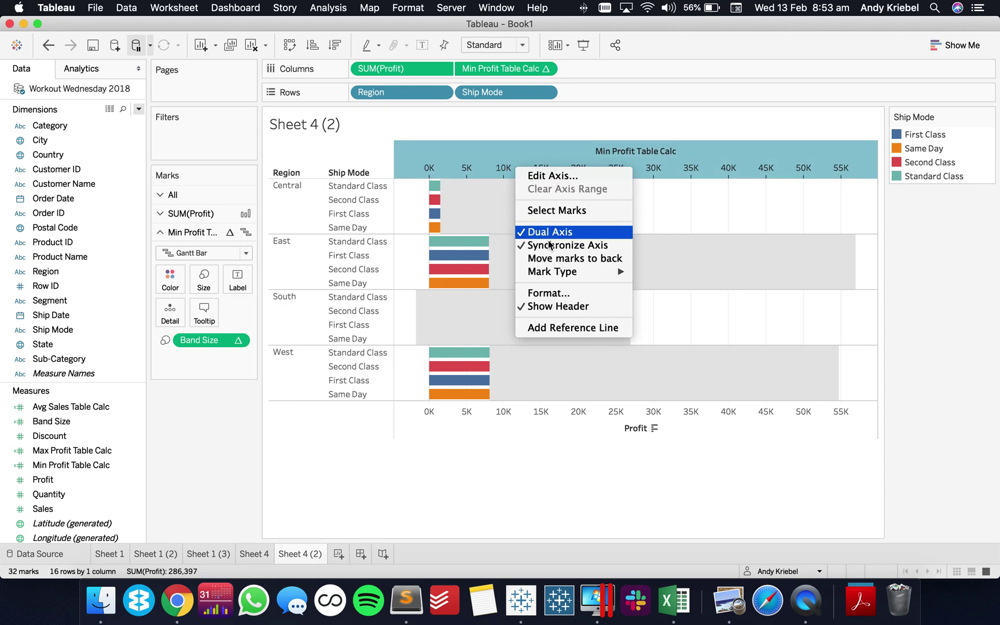
pyautogui.click(538, 259)
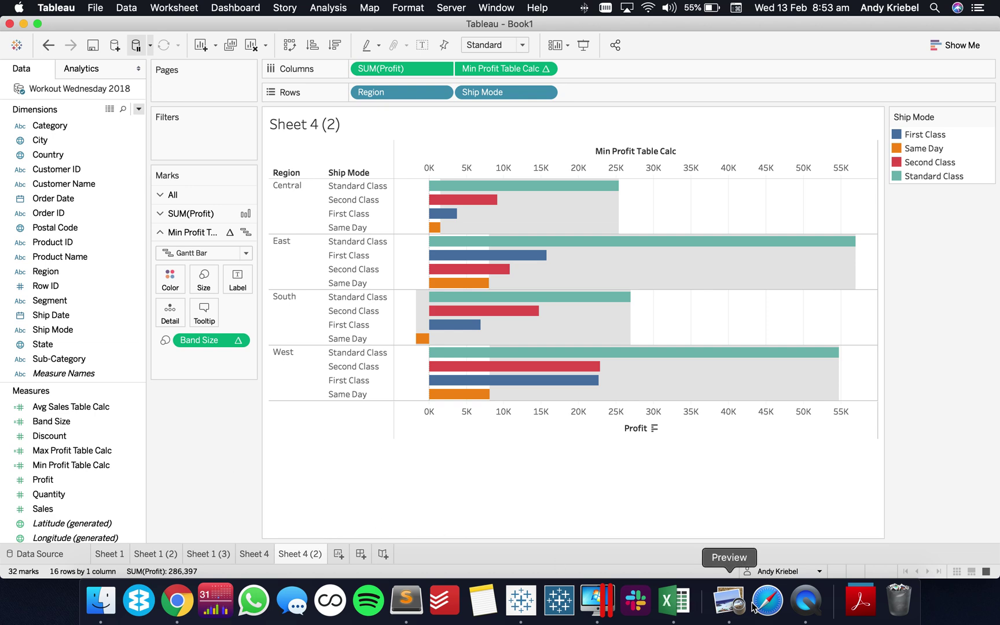
# - Switch to Preview to view the annotated reference line screenshot and return to Tableau
pyautogui.click(729, 602)
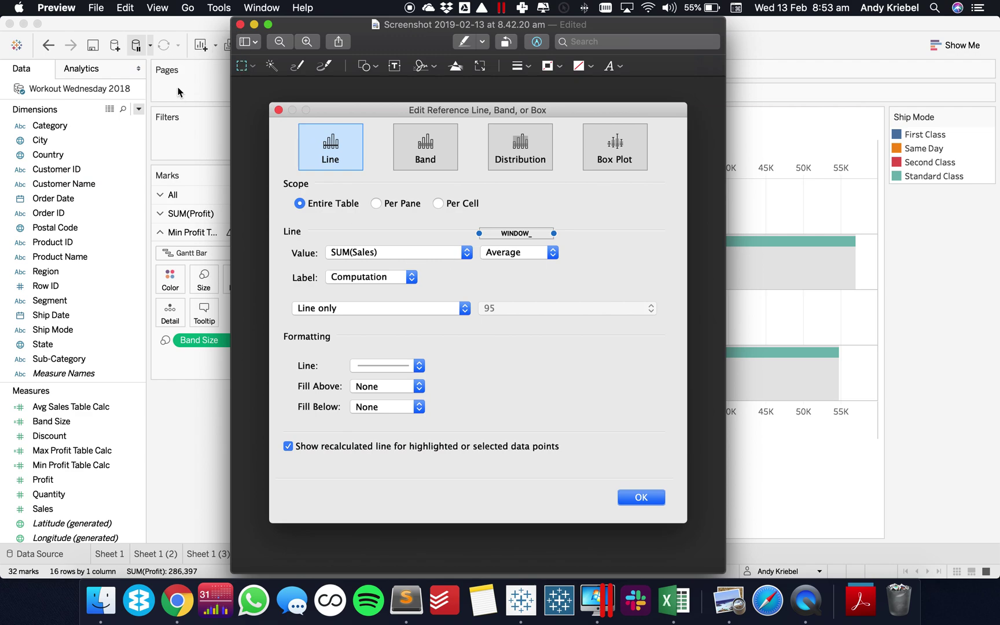
pyautogui.click(166, 33)
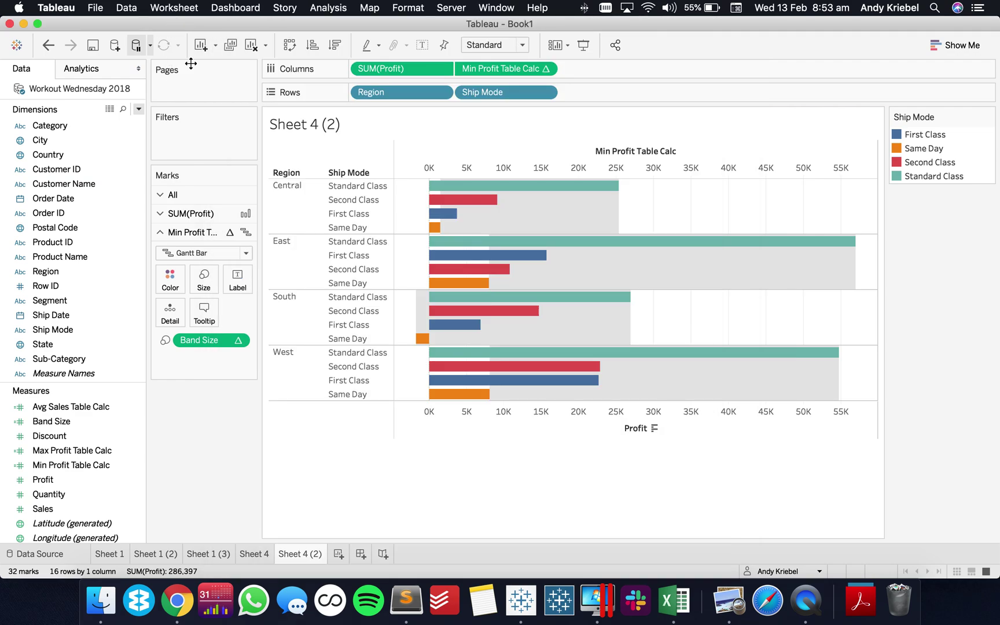
# - Create a new worksheet with Ship Mode and Region on Rows and SUM(Sales) on Columns
pyautogui.click(333, 553)
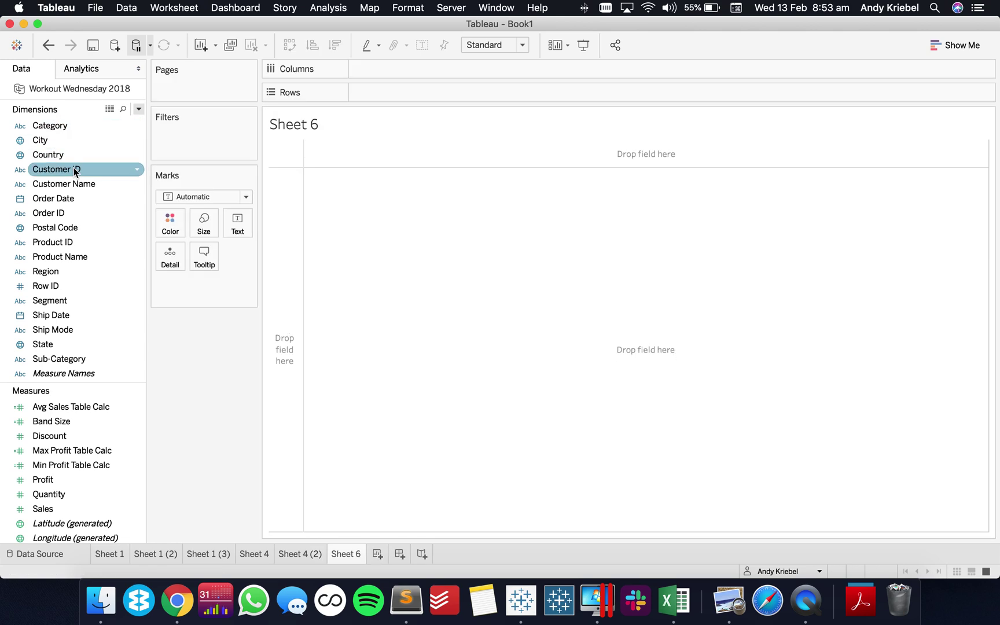
pyautogui.click(78, 143)
pyautogui.click(78, 154)
pyautogui.click(69, 241)
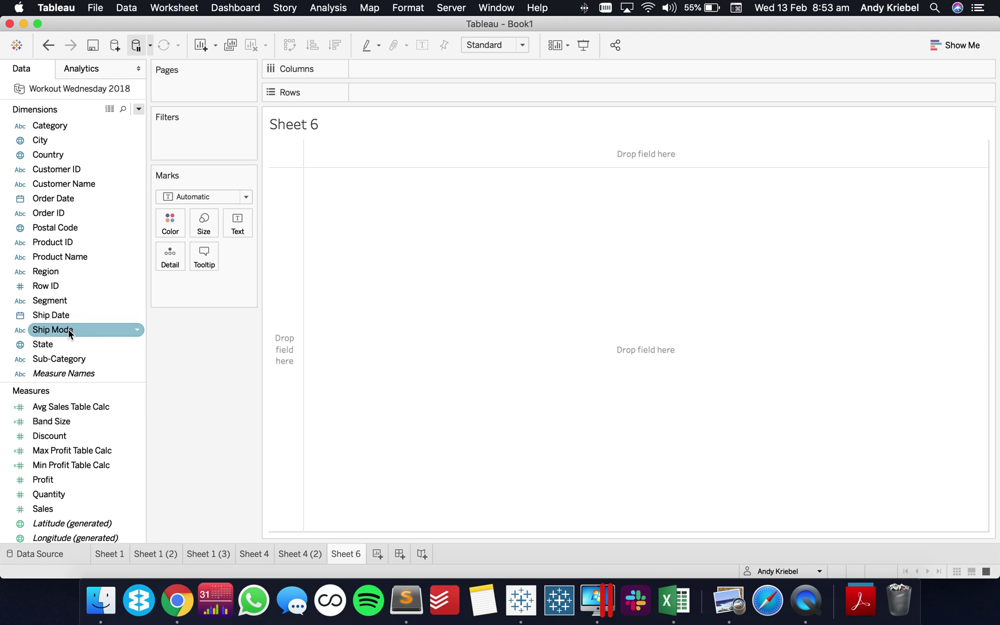
pyautogui.moveTo(63, 330); pyautogui.dragTo(278, 320)
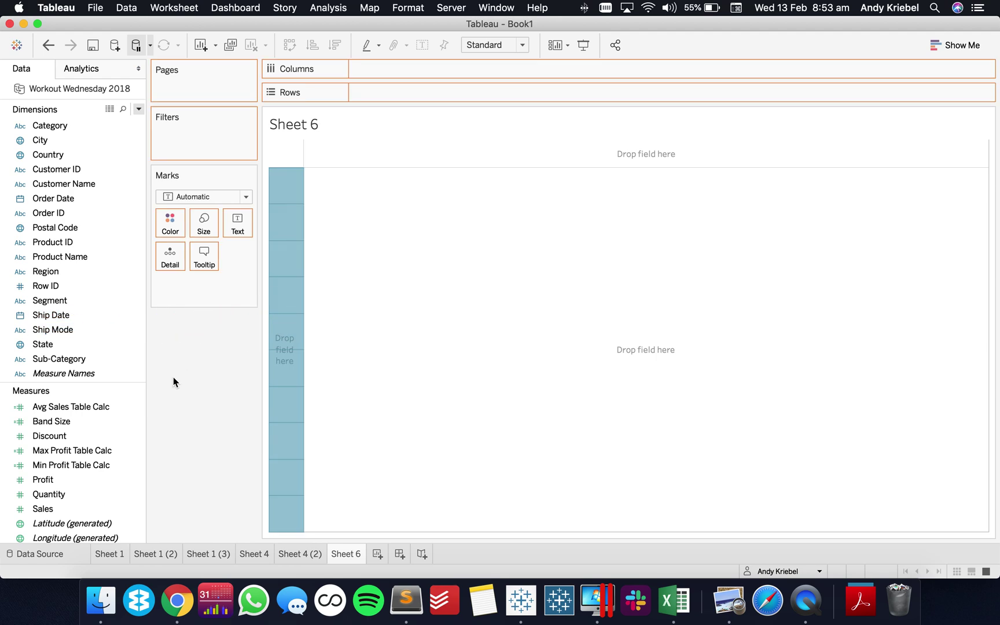
pyautogui.moveTo(46, 272); pyautogui.dragTo(502, 90)
pyautogui.moveTo(62, 509); pyautogui.dragTo(394, 70)
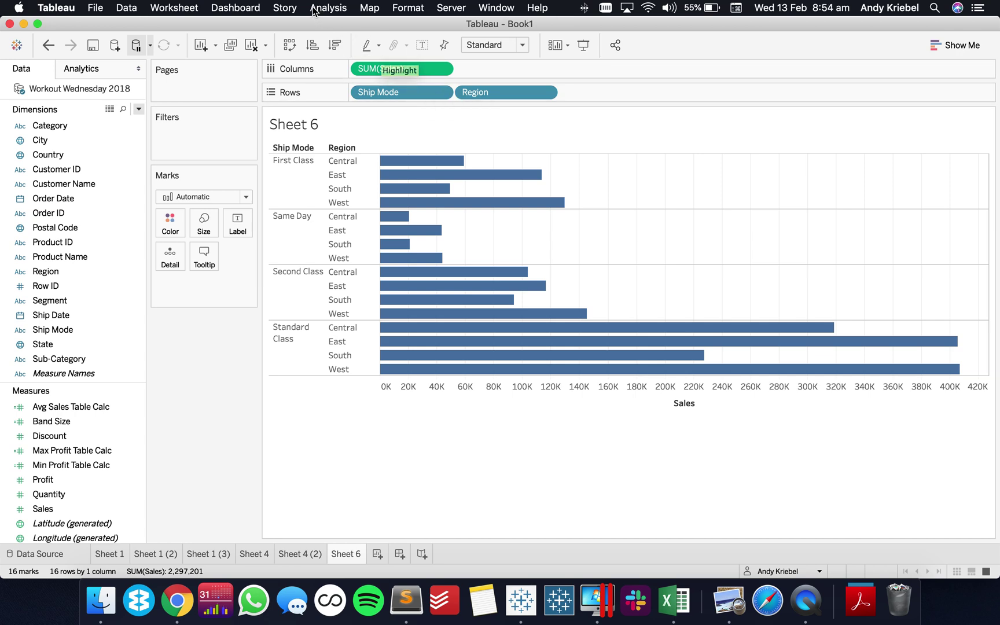
# - Add subtotals to the chart for each Ship Mode
pyautogui.click(58, 70)
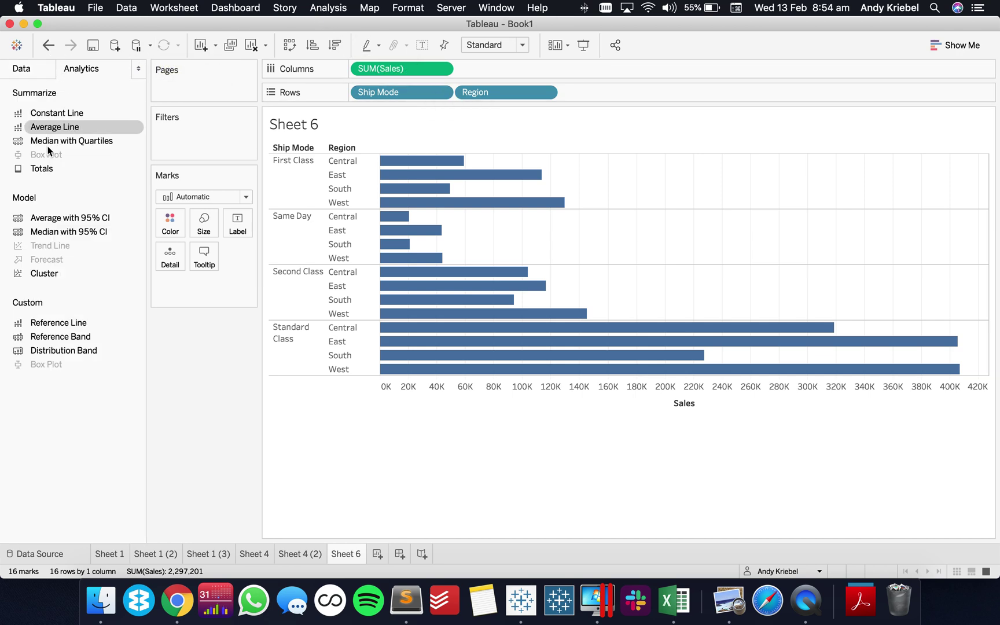
pyautogui.moveTo(46, 169); pyautogui.dragTo(393, 155)
pyautogui.moveTo(428, 220)
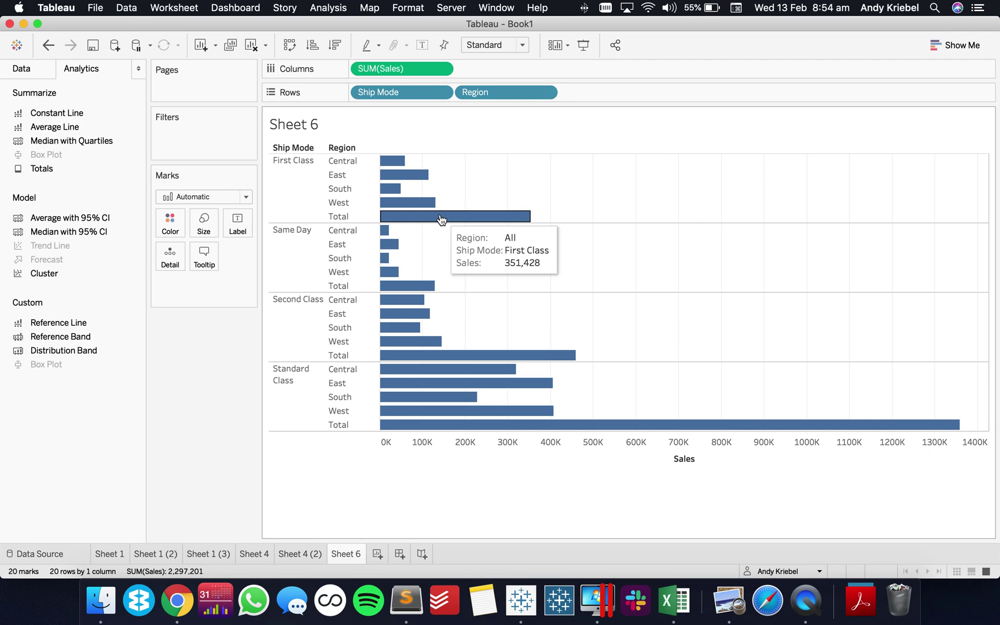
pyautogui.moveTo(469, 223)
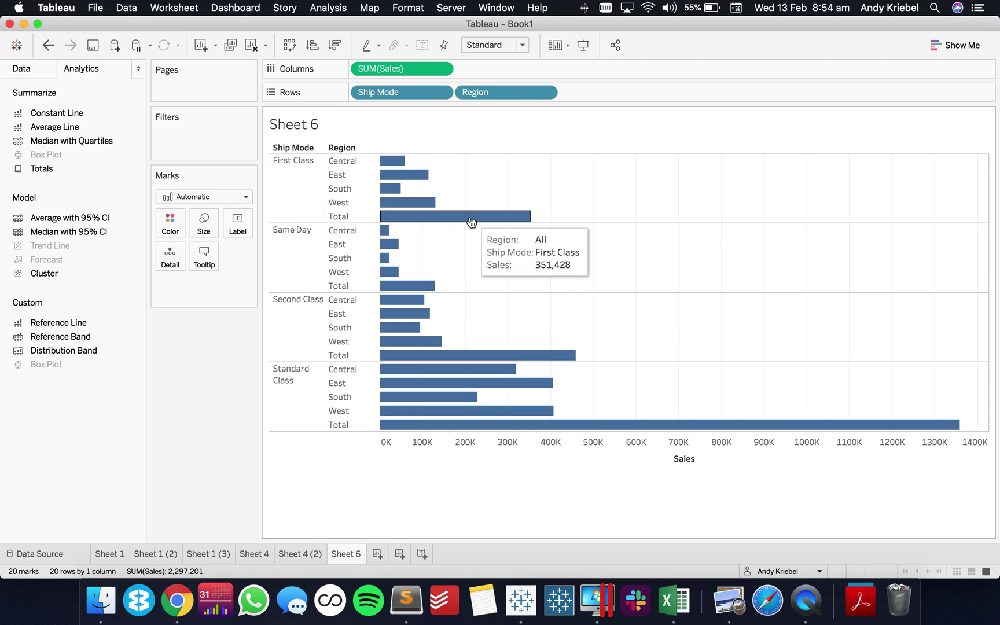
# - Show mark labels on the Sales bars
pyautogui.click(237, 224)
pyautogui.click(271, 255)
pyautogui.click(184, 333)
pyautogui.click(21, 69)
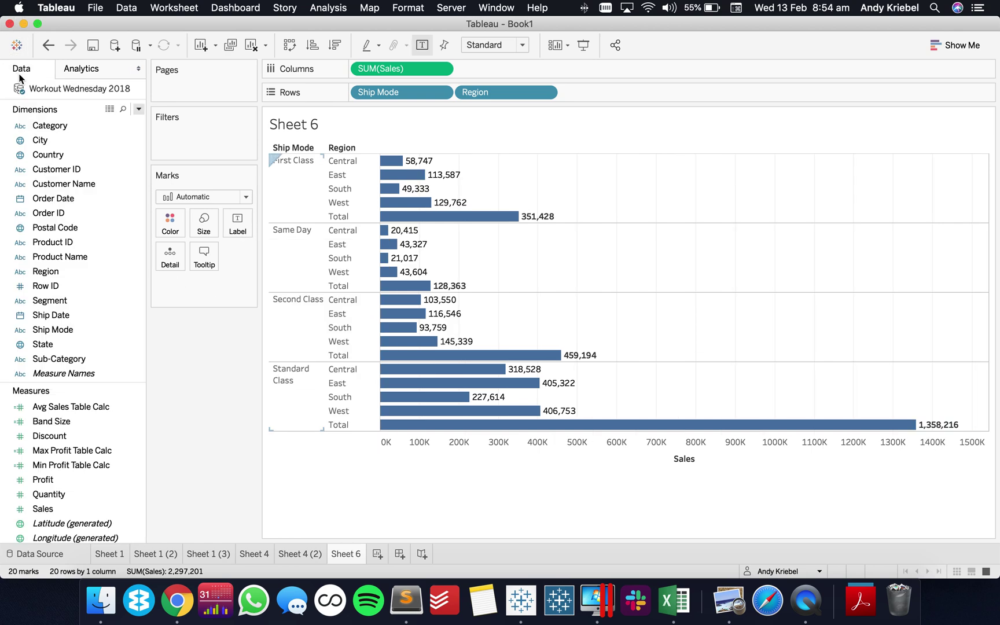
pyautogui.moveTo(496, 219)
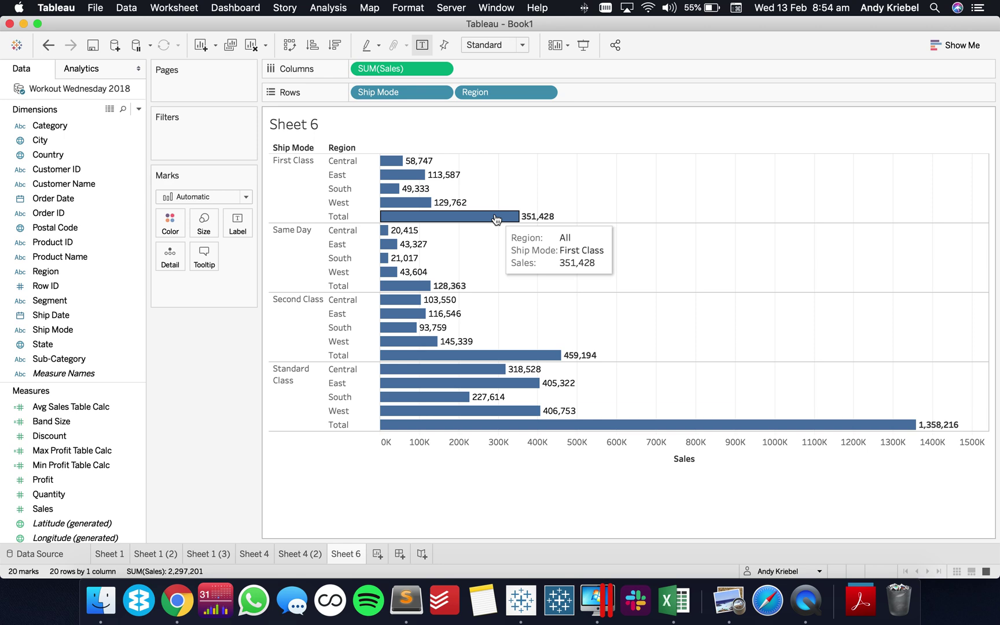
# - Add a per-pane reference line for the Total of SUM(Sales), labelled with its Value
pyautogui.click(87, 69)
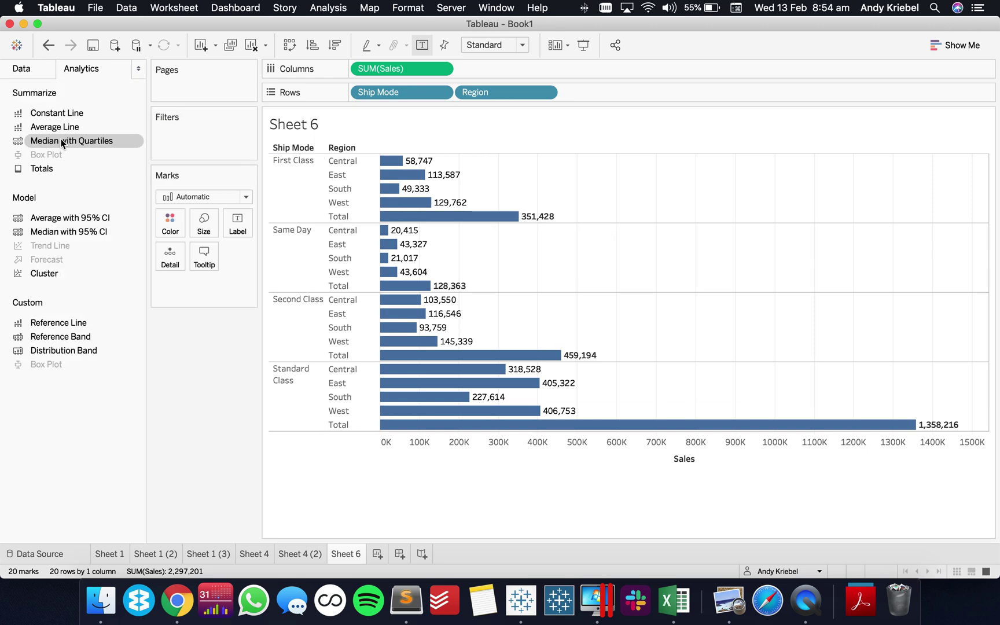
pyautogui.moveTo(75, 322); pyautogui.dragTo(521, 255)
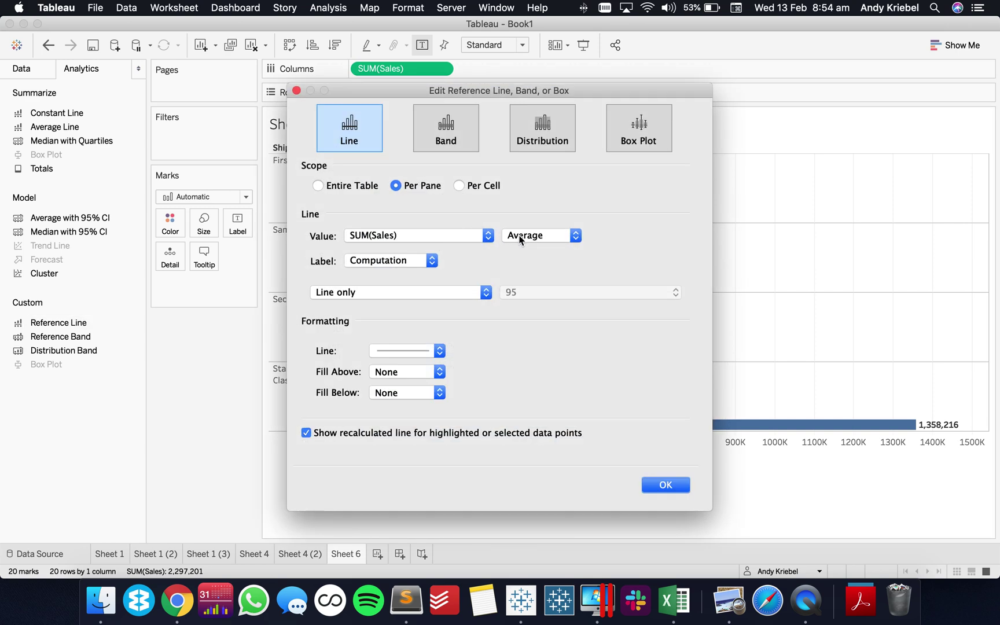
pyautogui.click(520, 238)
pyautogui.click(510, 171)
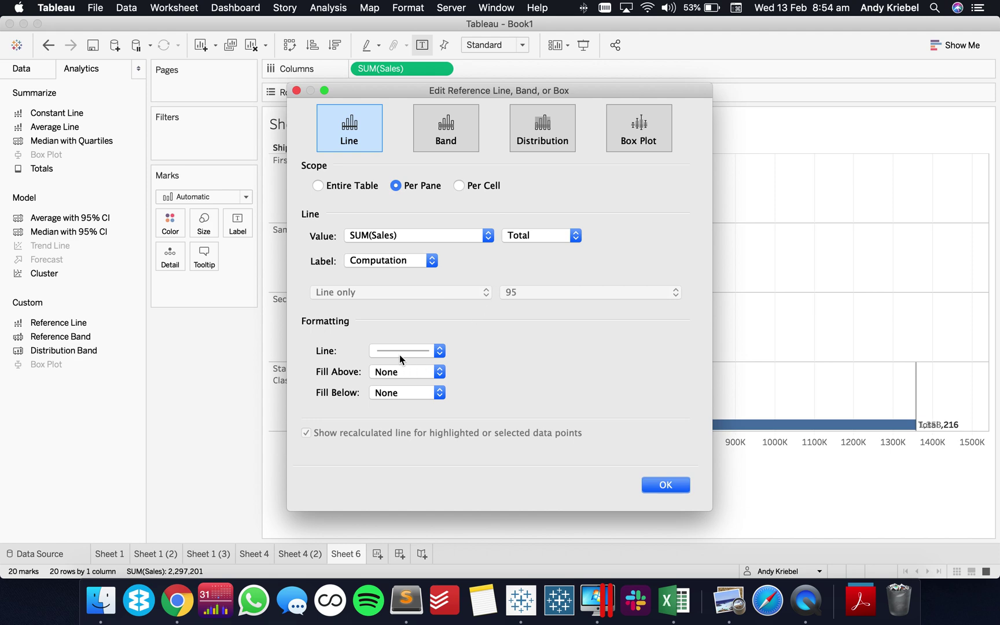
pyautogui.click(383, 264)
pyautogui.click(378, 250)
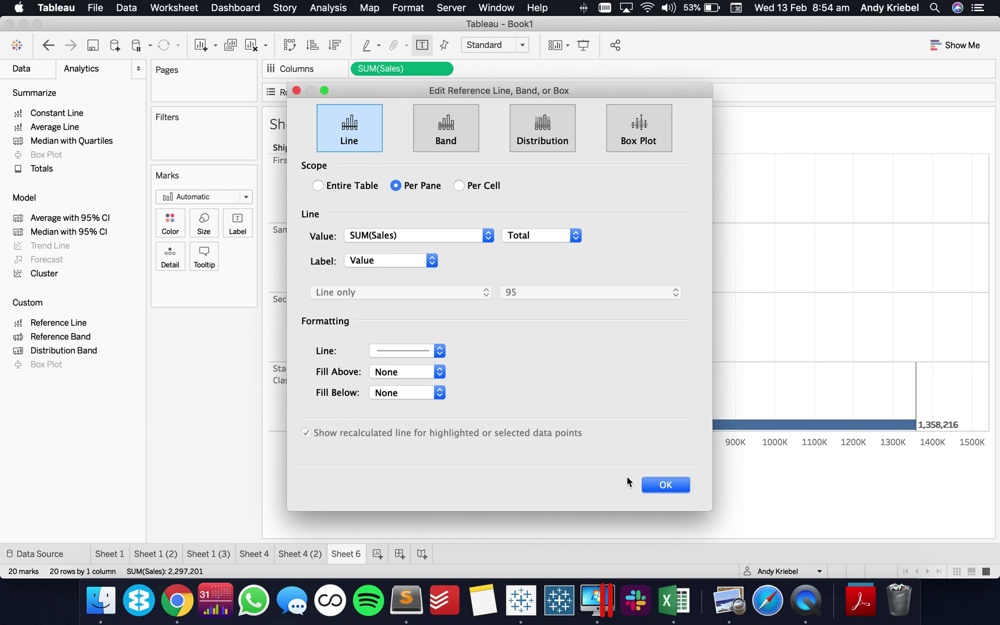
pyautogui.click(664, 485)
# - Set the vertical alignment of the total reference line's labels to top
pyautogui.click(914, 386)
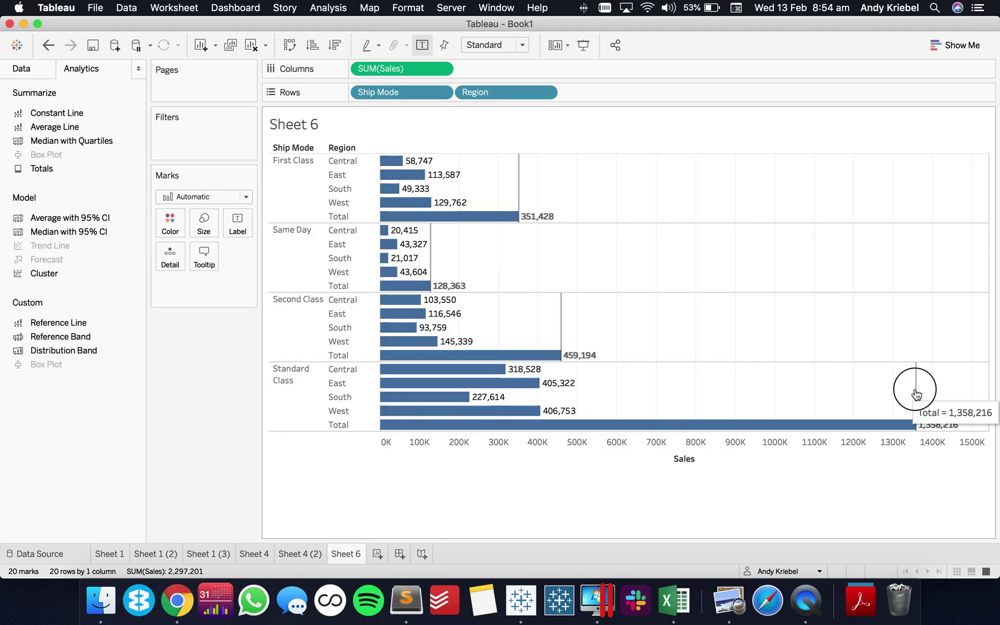
pyautogui.click(937, 412)
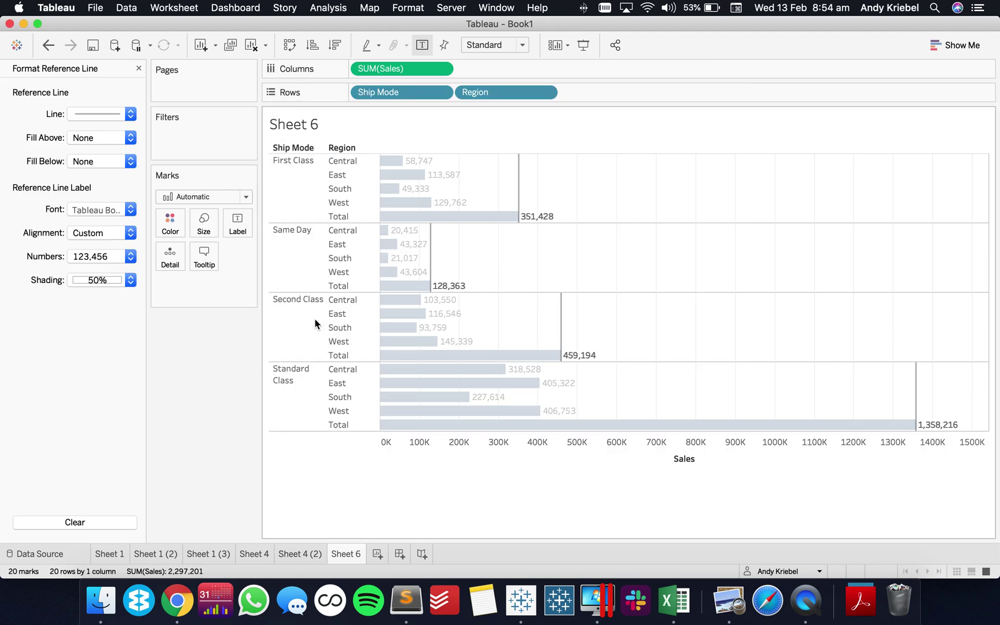
pyautogui.click(95, 232)
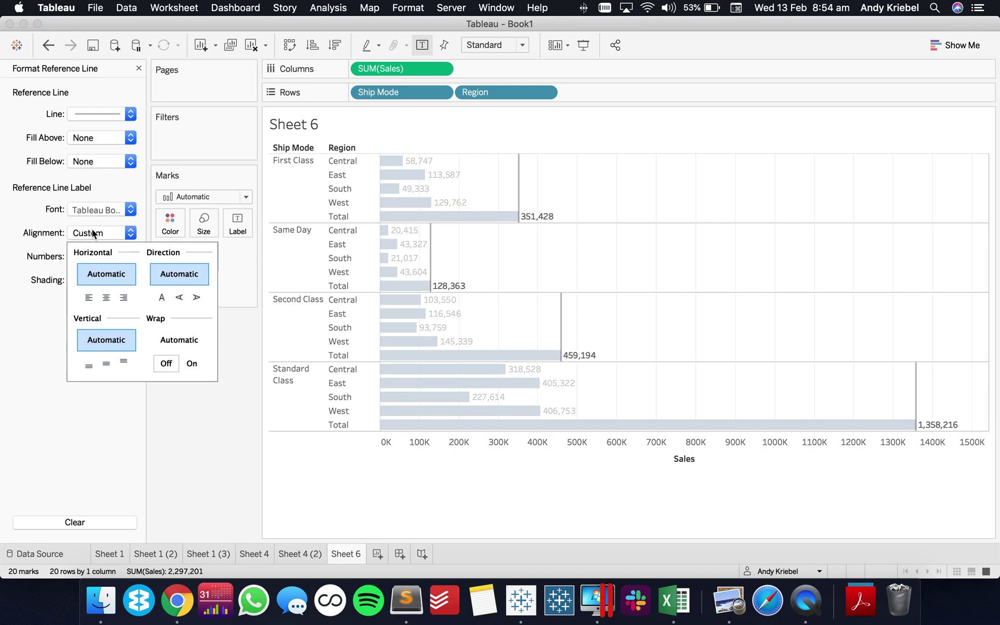
pyautogui.click(123, 361)
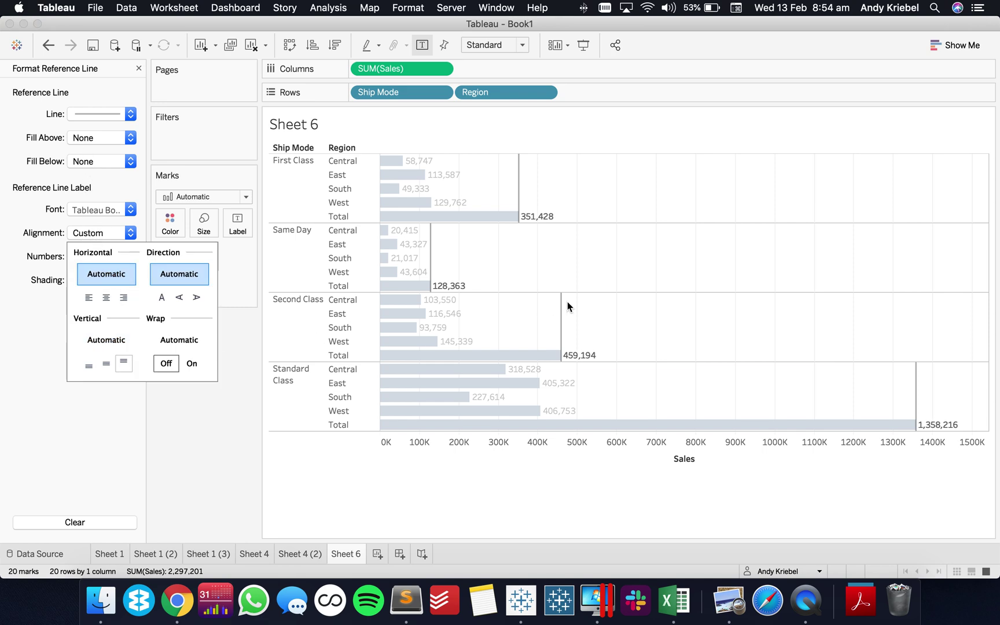
pyautogui.click(593, 268)
pyautogui.click(138, 69)
# - Examine the First Class total reference line's scope and aggregation settings without changing them
pyautogui.moveTo(516, 186)
pyautogui.moveTo(502, 224)
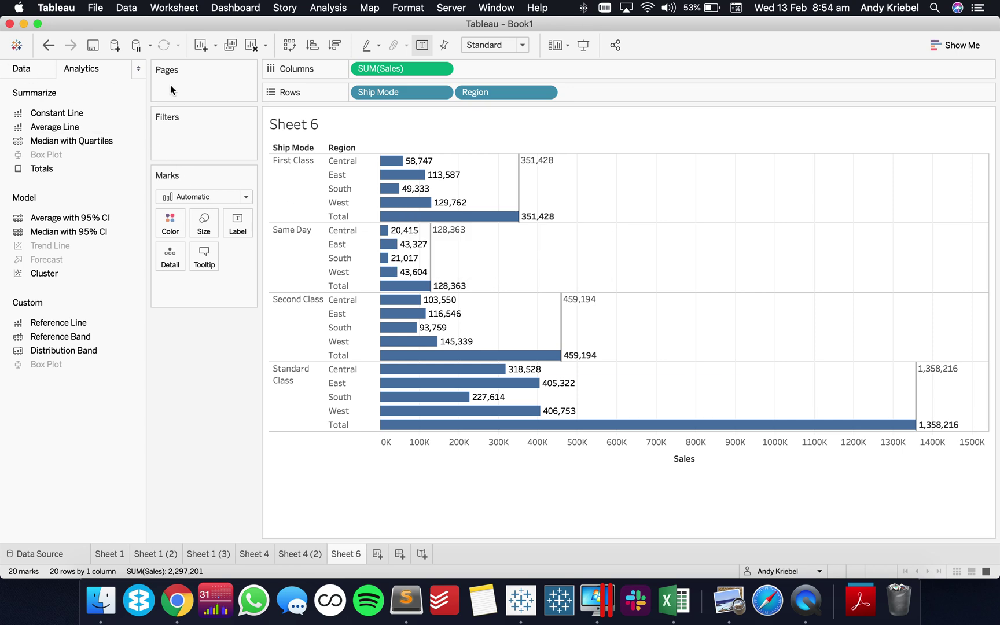
pyautogui.click(518, 185)
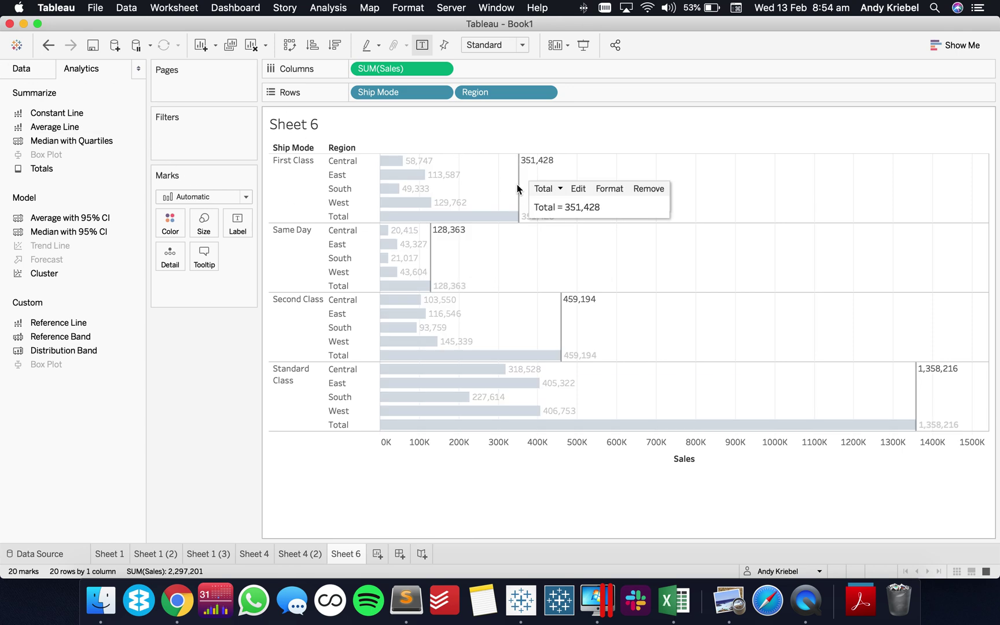
pyautogui.click(572, 188)
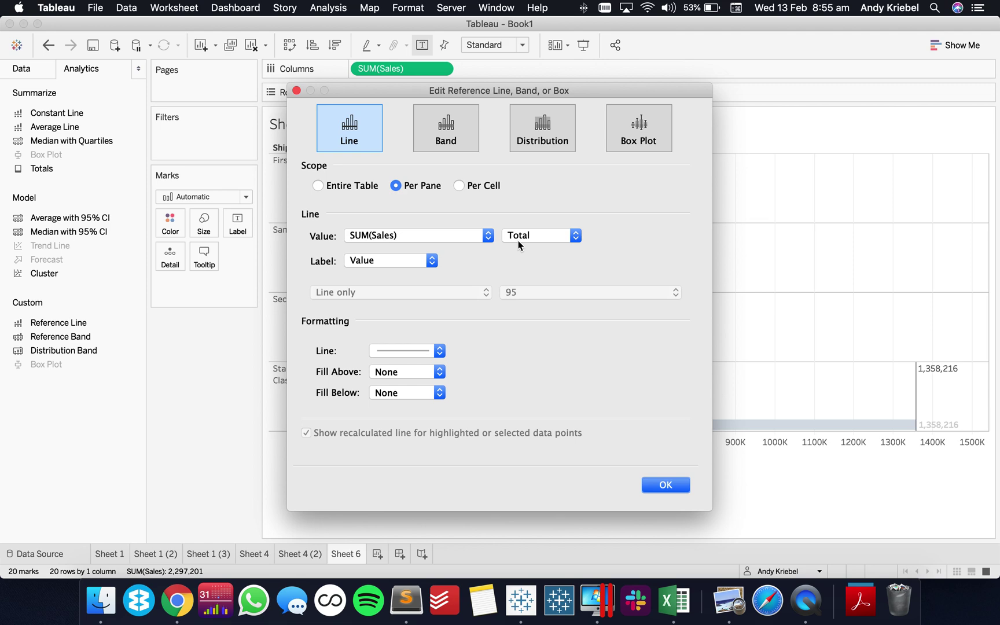
pyautogui.click(659, 483)
# - Create a calculated field named Total Sales Table Calc with the formula TOTAL(SUM([Sales]))
pyautogui.click(19, 73)
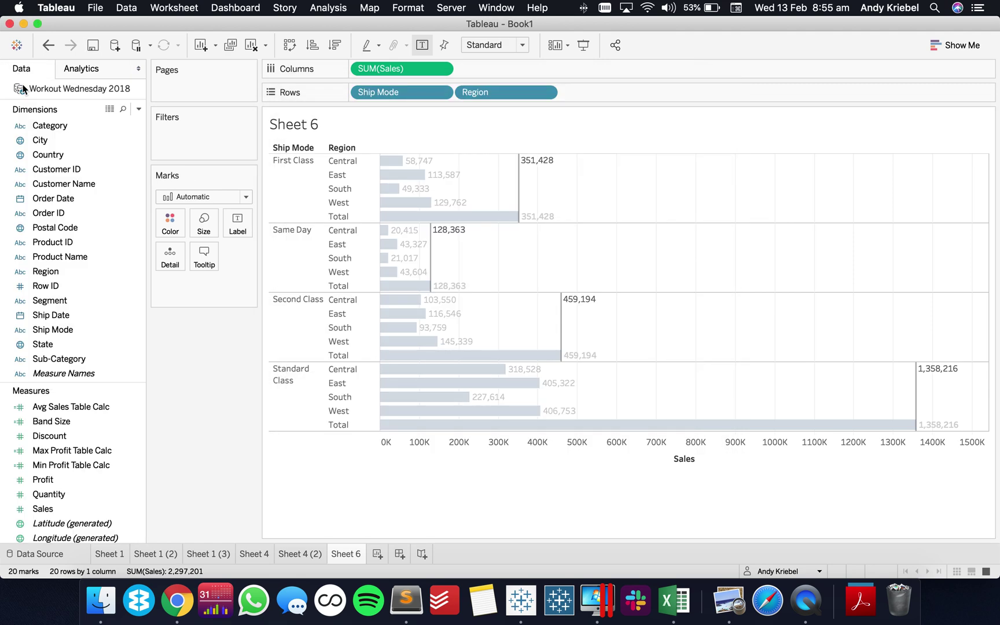
pyautogui.click(138, 108)
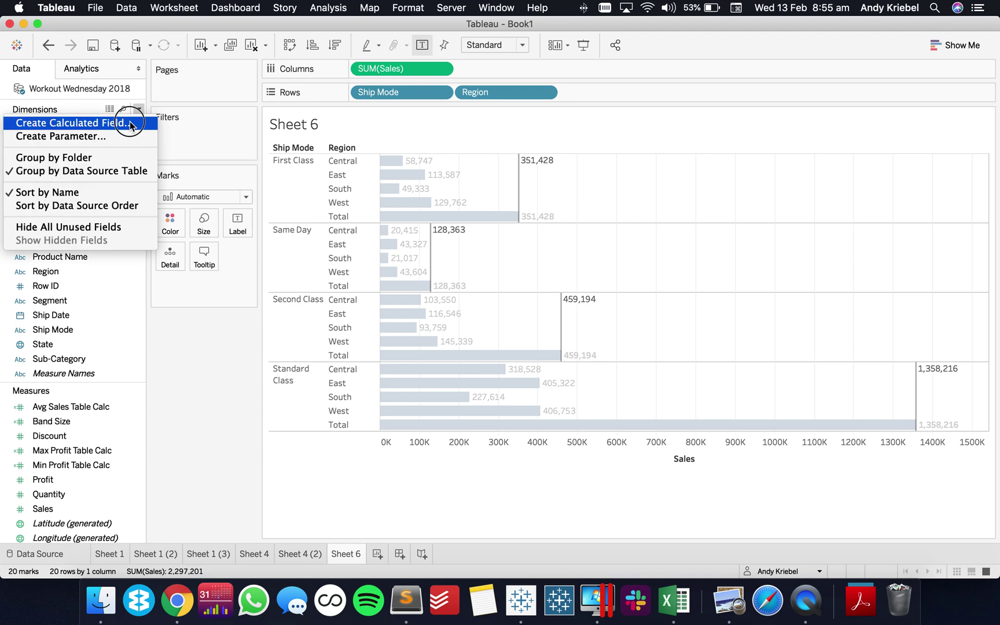
pyautogui.click(129, 123)
pyautogui.write('Total Sales Table Calc')
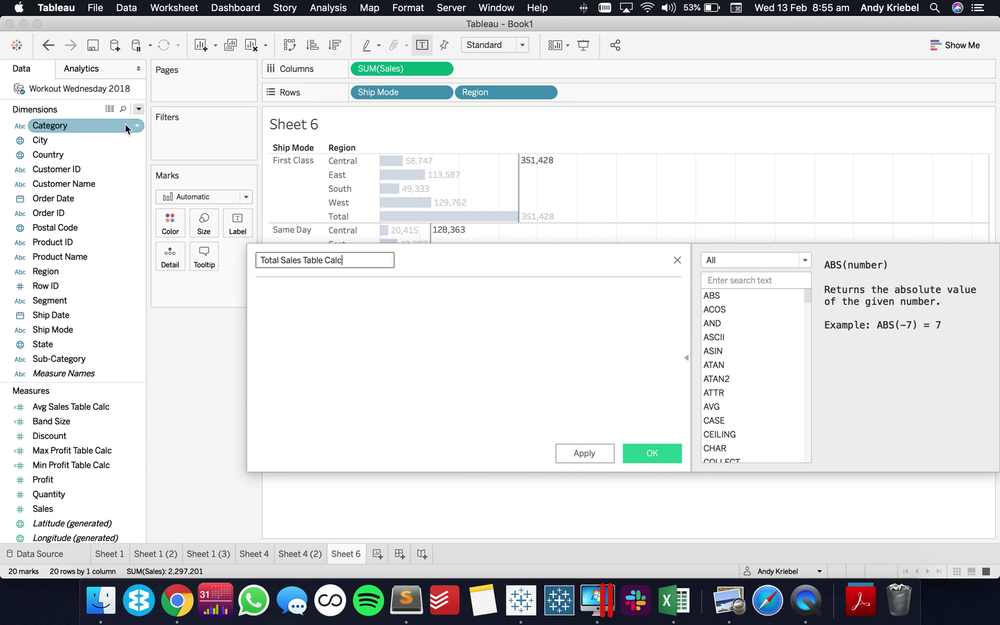
pyautogui.press('Tab')
pyautogui.write('tot')
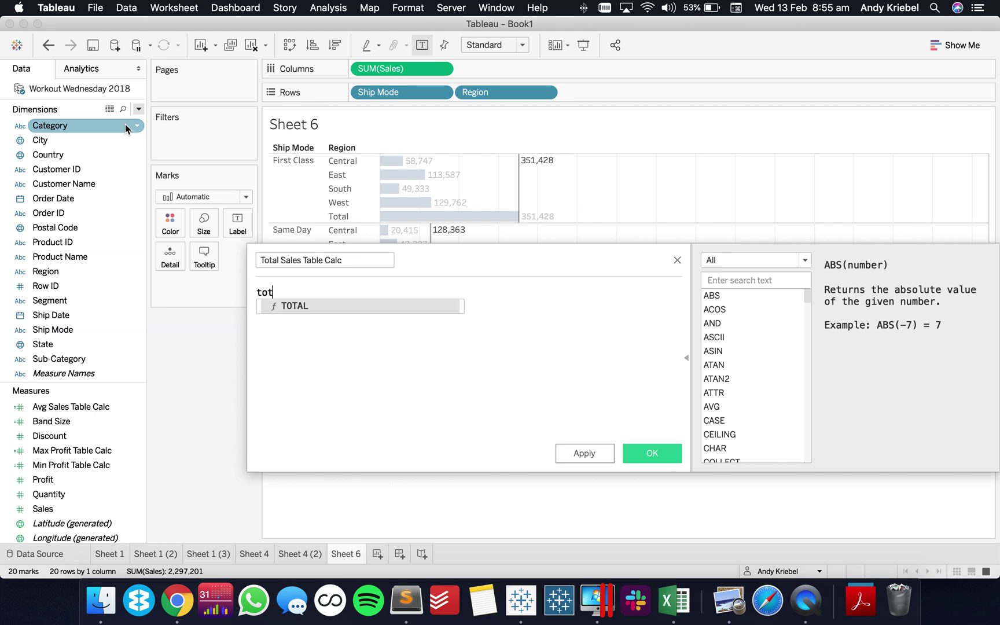
pyautogui.press('Return')
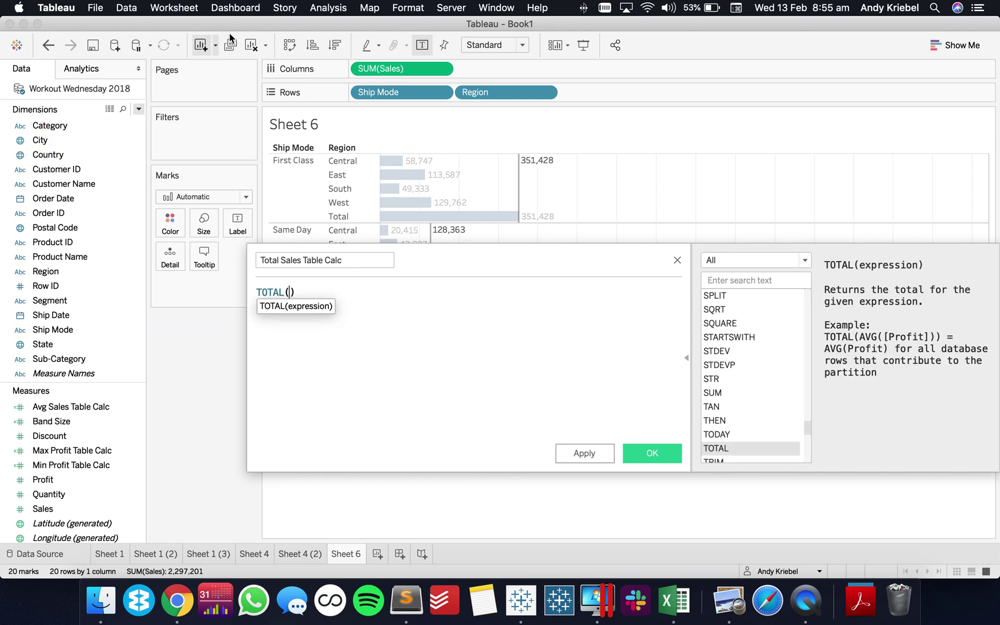
pyautogui.moveTo(388, 68); pyautogui.dragTo(290, 295)
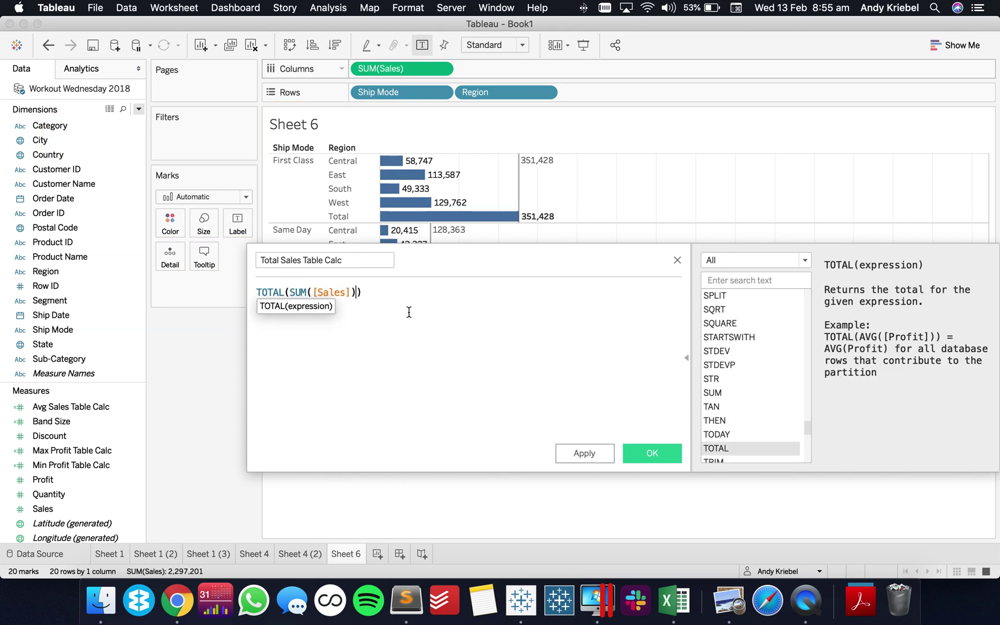
pyautogui.click(653, 454)
# - Add Total Sales Table Calc to Columns beside SUM(Sales) and compute it using Pane (down)
pyautogui.moveTo(60, 525); pyautogui.dragTo(482, 66)
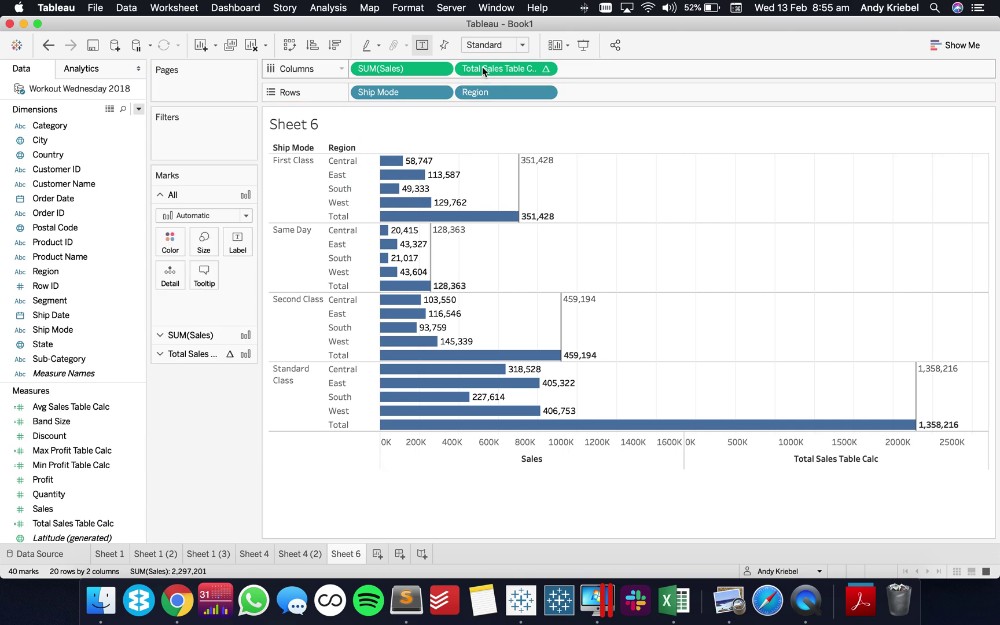
pyautogui.click(546, 68)
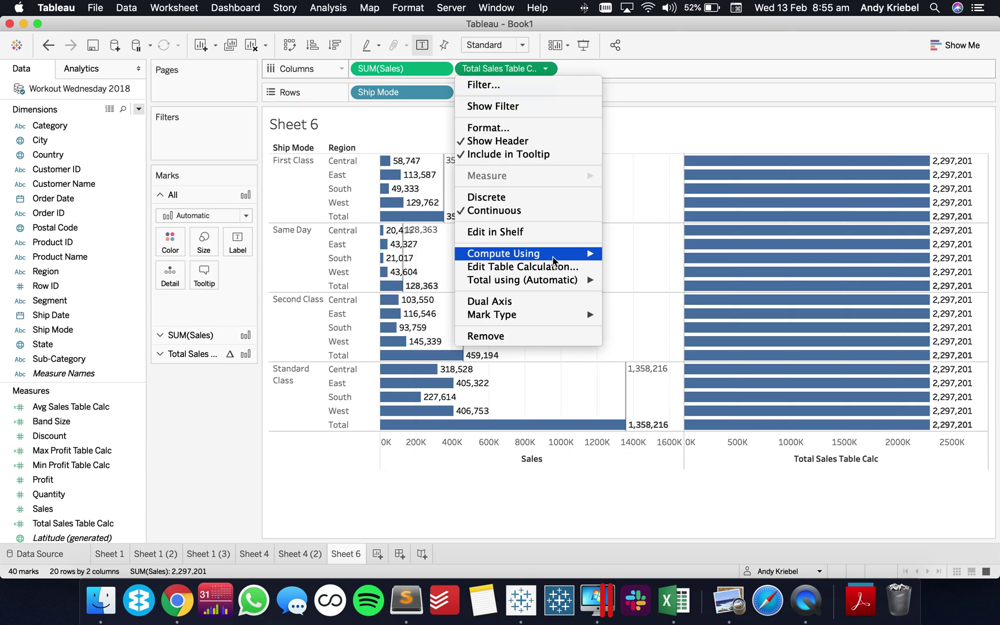
pyautogui.moveTo(560, 255)
pyautogui.click(650, 271)
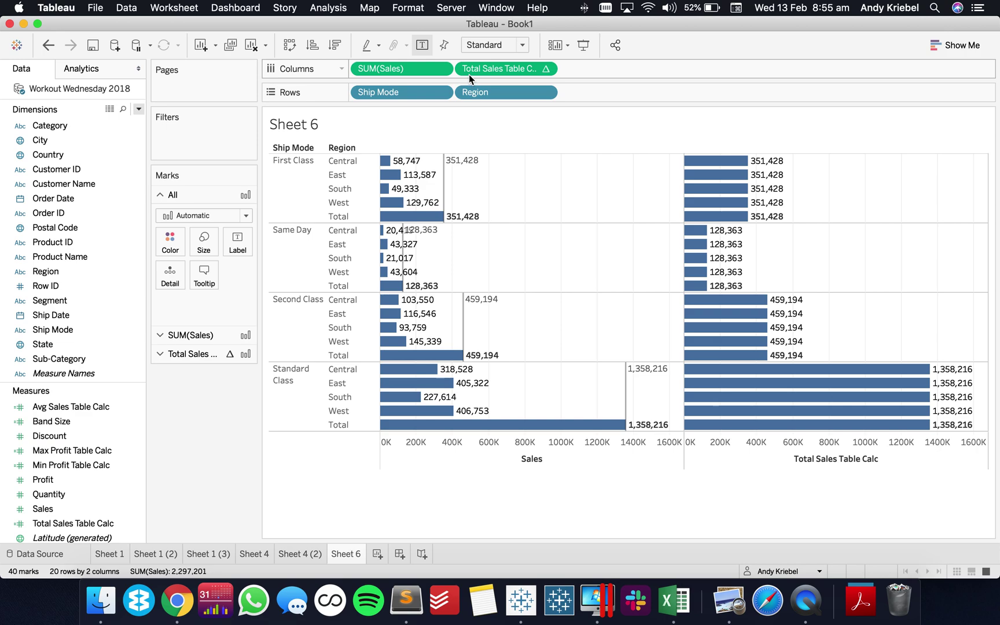
# - Change the Total Sales Table Calc marks to Gantt Bar and set their size to the maximum
pyautogui.click(214, 355)
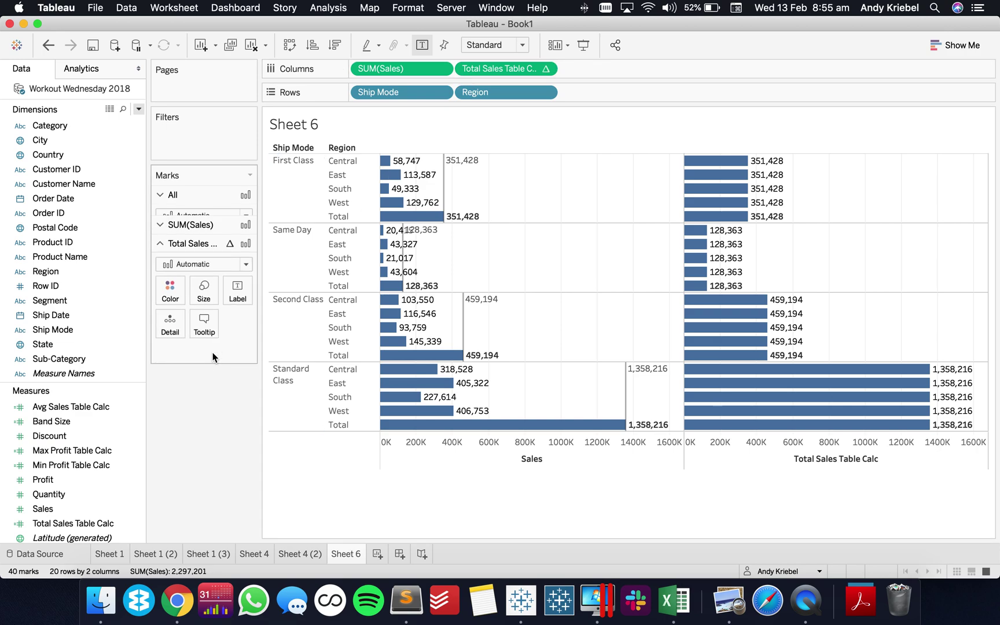
pyautogui.click(183, 255)
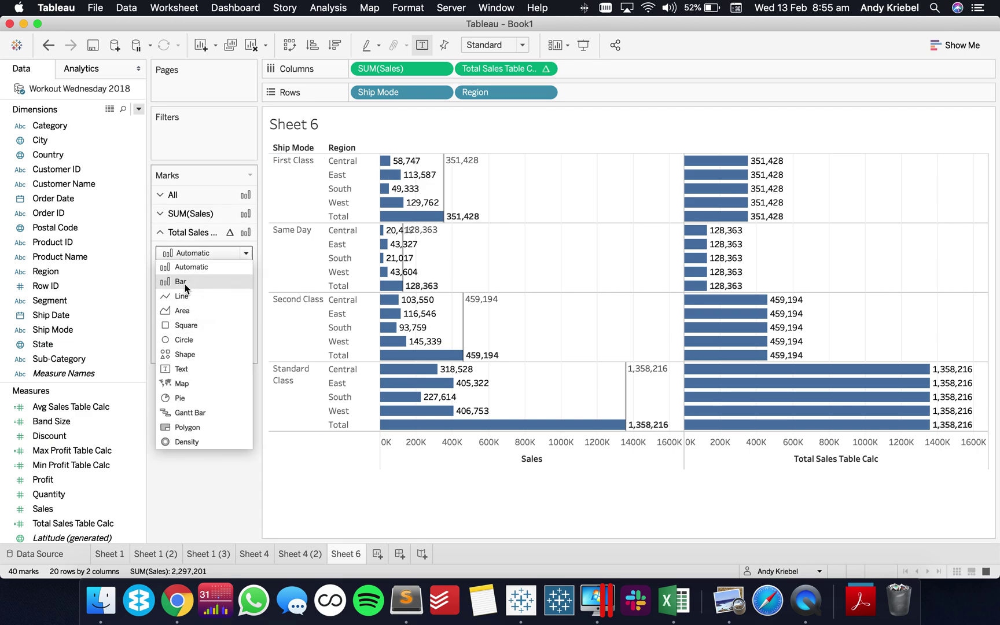
pyautogui.click(190, 412)
pyautogui.click(204, 278)
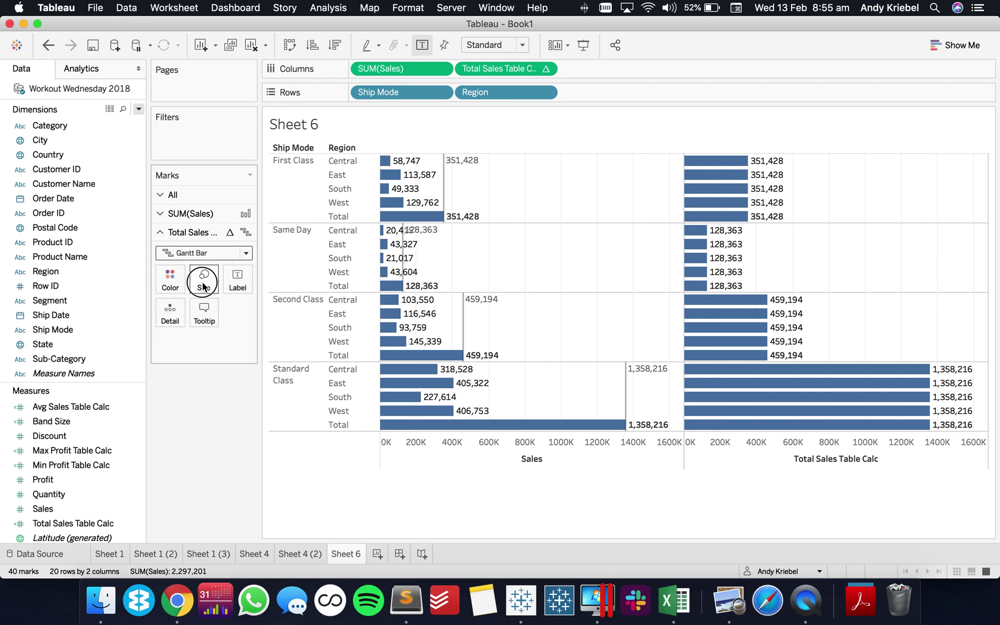
pyautogui.moveTo(282, 315); pyautogui.dragTo(330, 313)
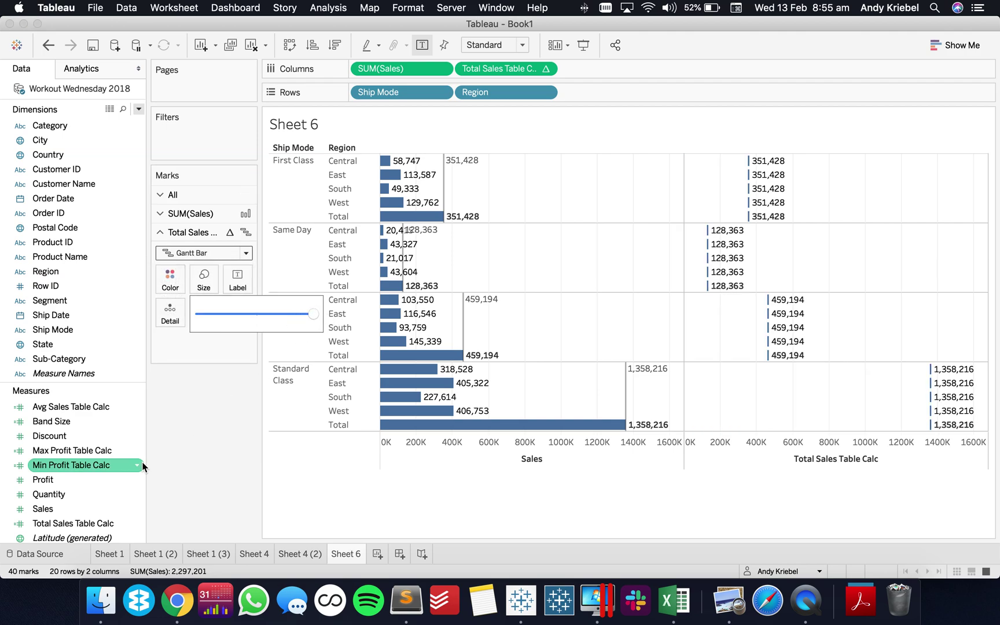
pyautogui.click(179, 449)
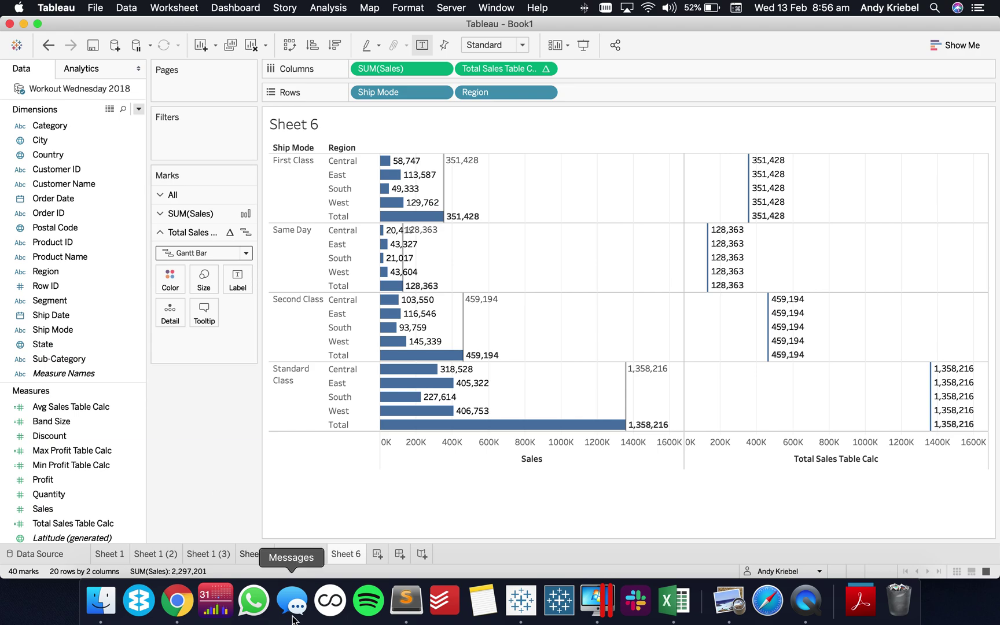
pyautogui.click(296, 554)
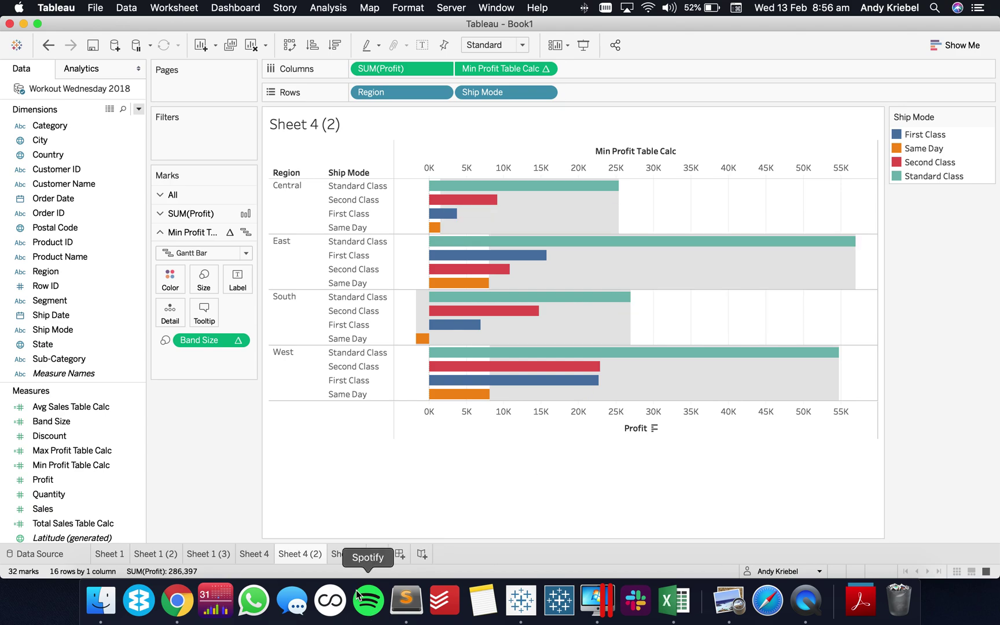
pyautogui.click(345, 554)
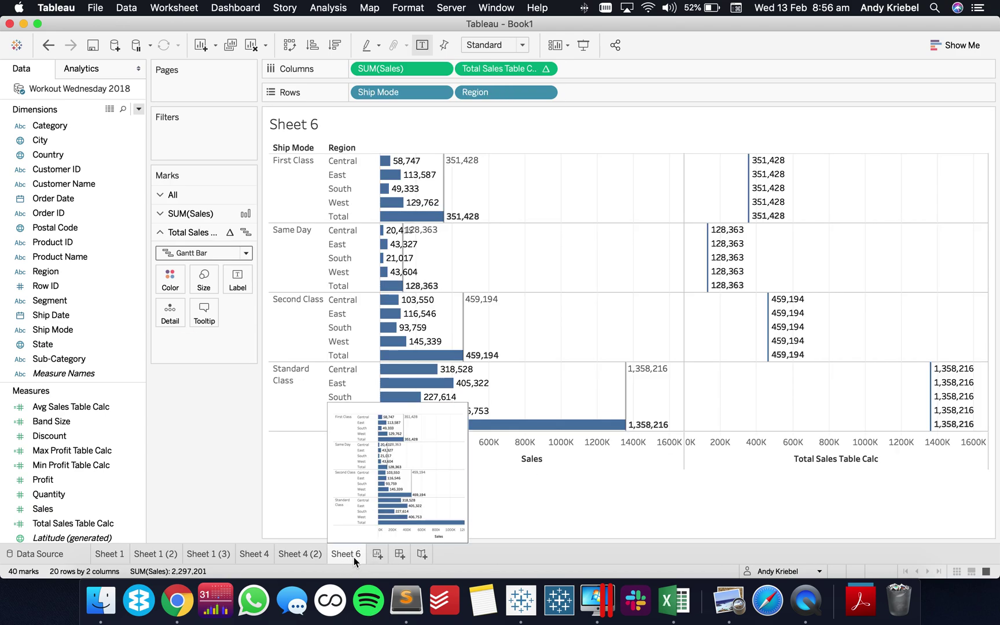
pyautogui.rightClick(355, 555)
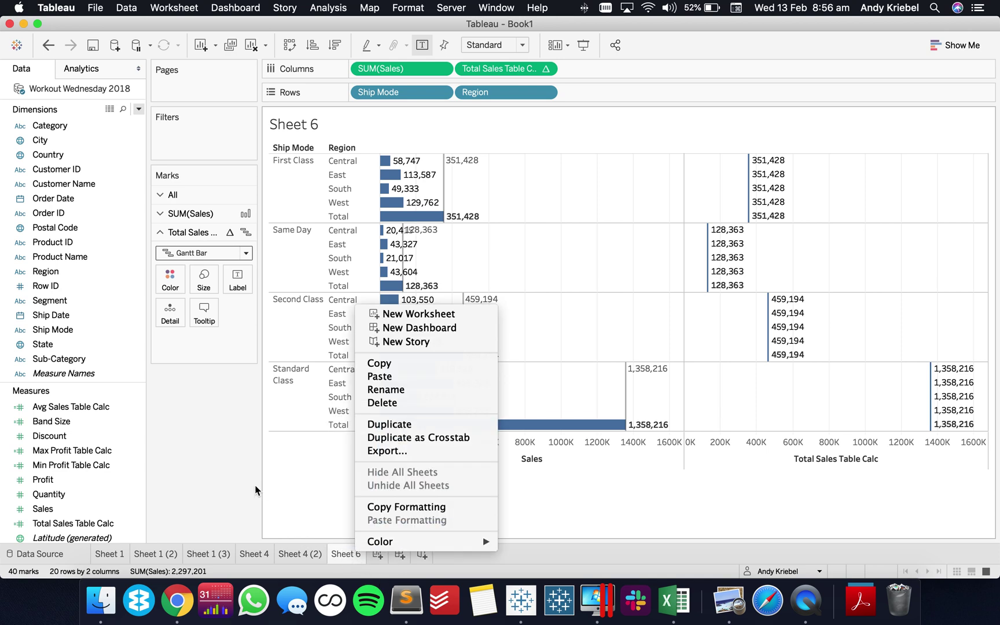
pyautogui.click(219, 450)
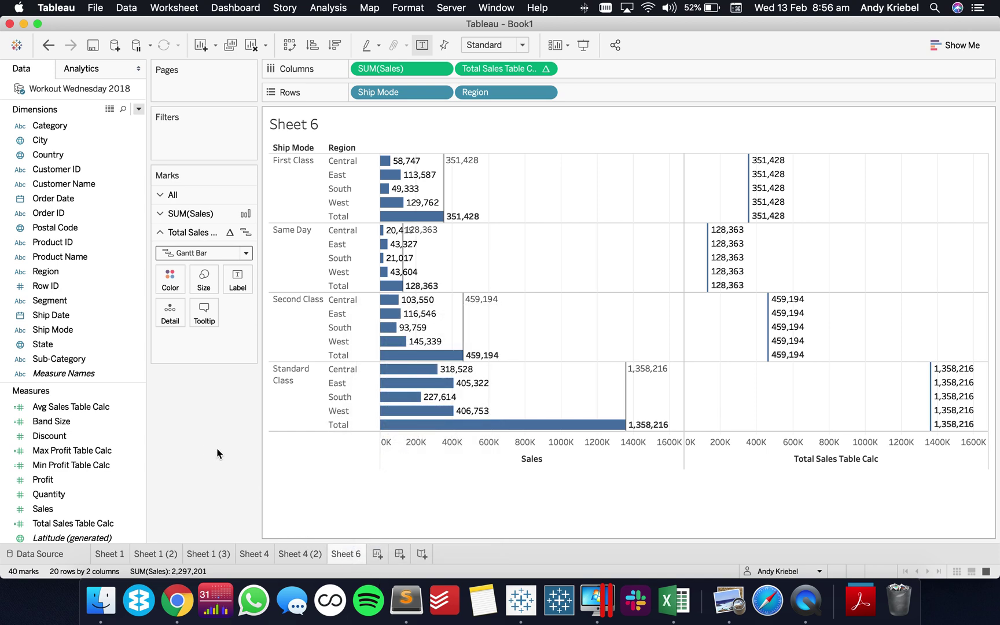
# - Add a per-pane reference line for SUM(Sales) aggregated as Sum to the Sales axis and remove the existing Total reference line
pyautogui.click(81, 68)
pyautogui.moveTo(58, 323); pyautogui.dragTo(433, 206)
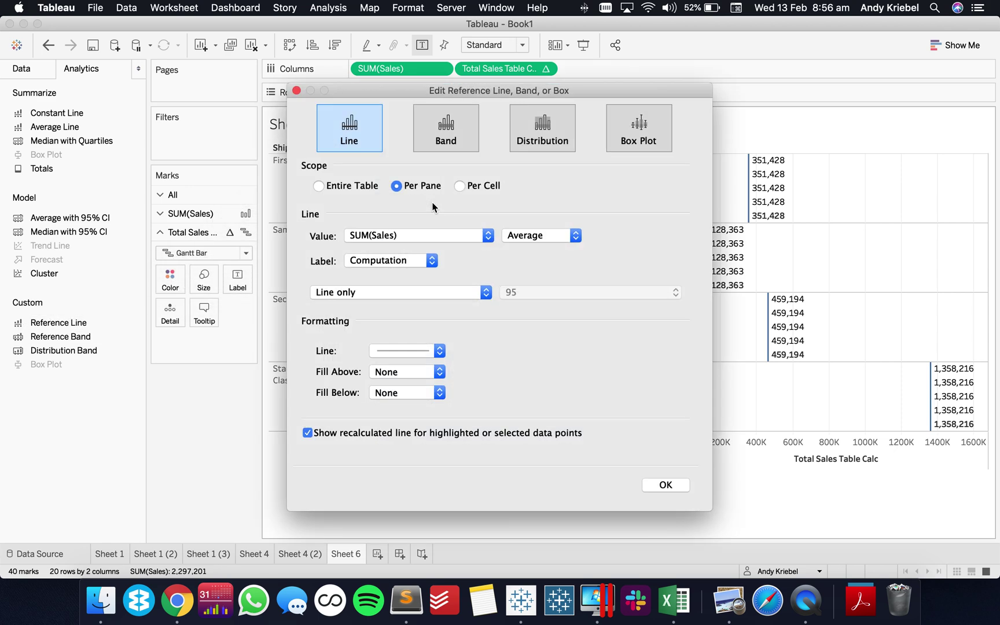
pyautogui.click(548, 235)
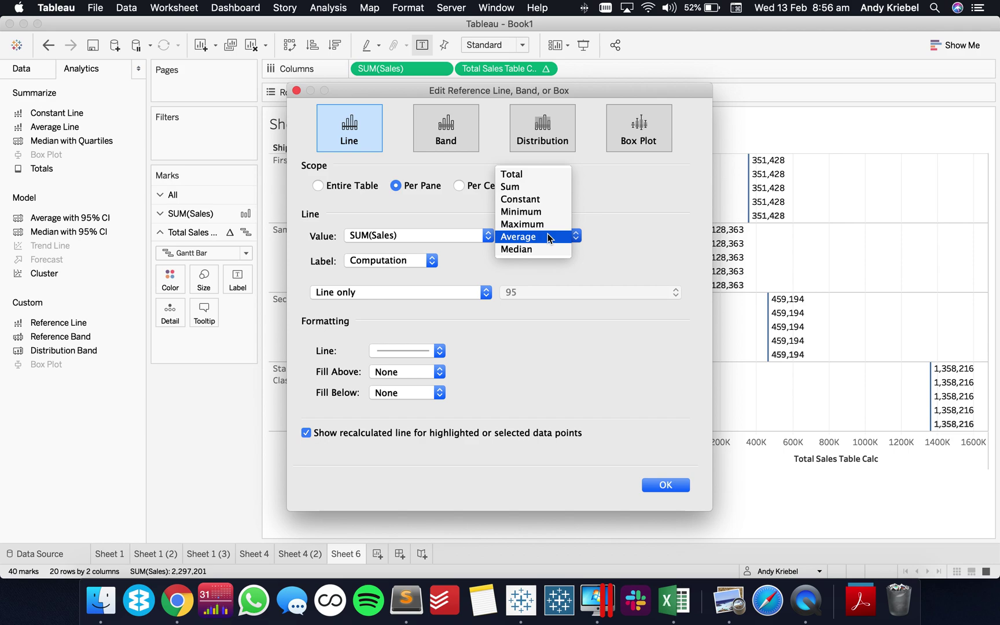
pyautogui.click(533, 186)
pyautogui.moveTo(510, 93); pyautogui.dragTo(226, 85)
pyautogui.click(379, 479)
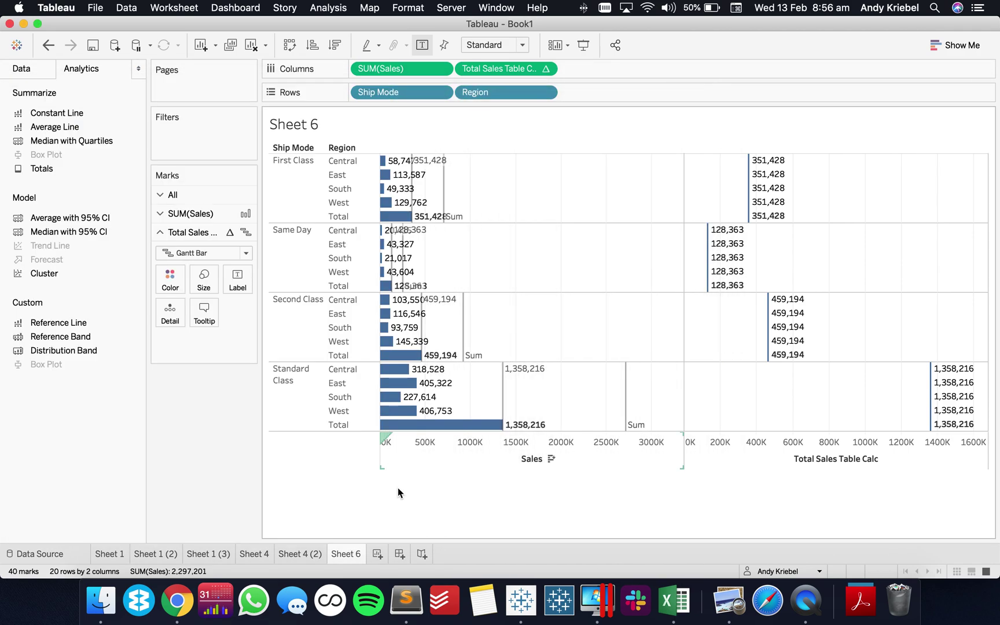
pyautogui.rightClick(493, 458)
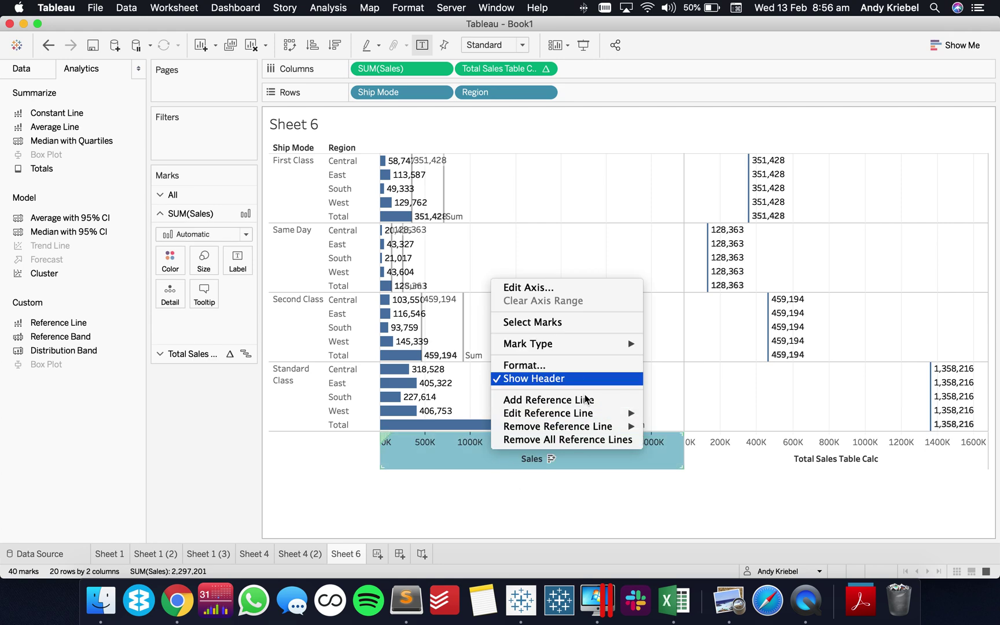
pyautogui.moveTo(589, 414)
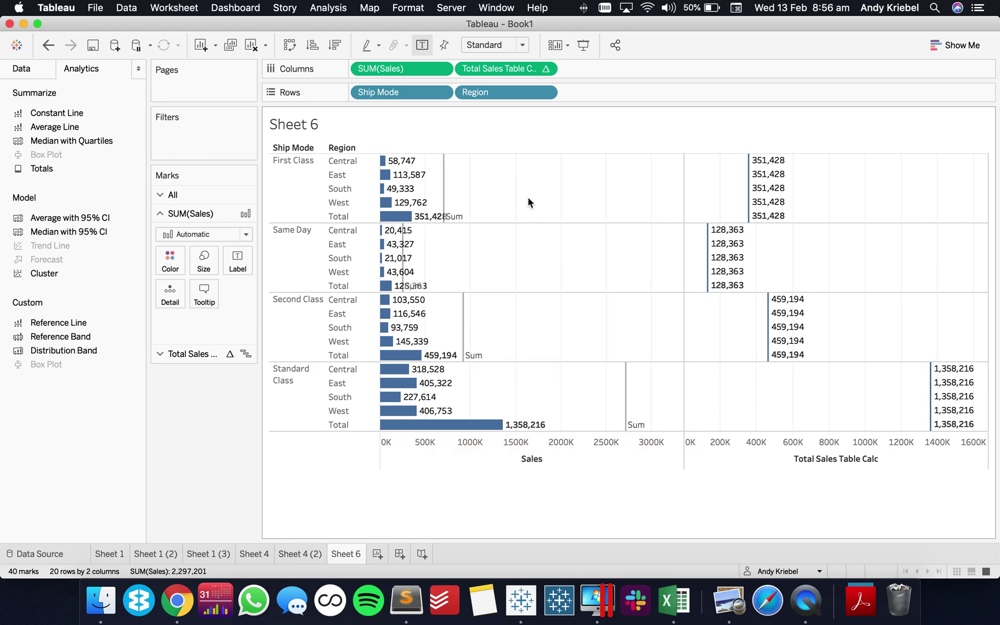
# - Check the First Class Sum line's value against the combined sales of that pane's bars, including the subtotal bar
pyautogui.moveTo(443, 207)
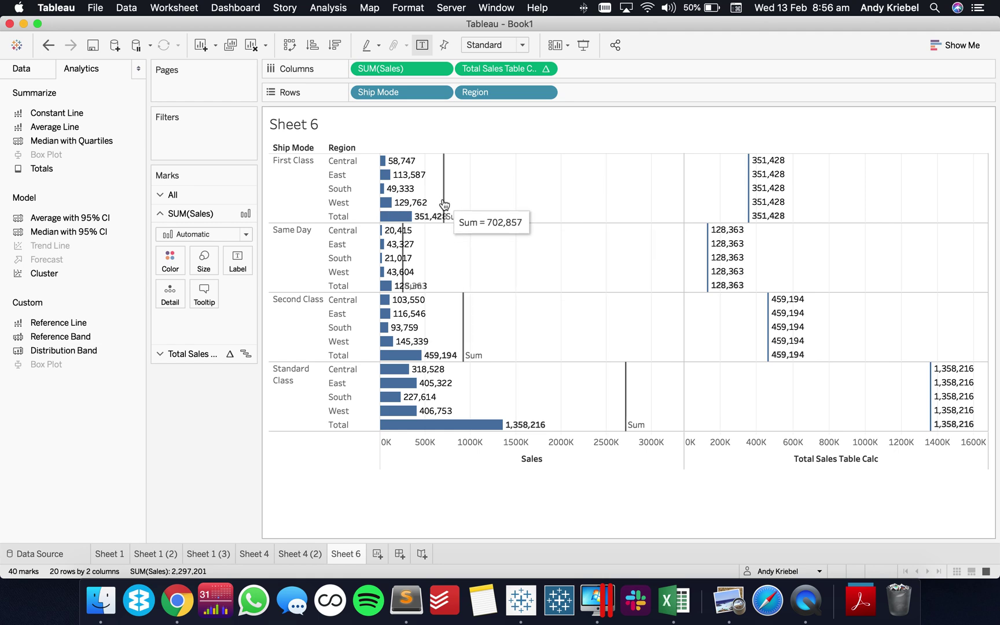
pyautogui.moveTo(421, 154); pyautogui.dragTo(377, 219)
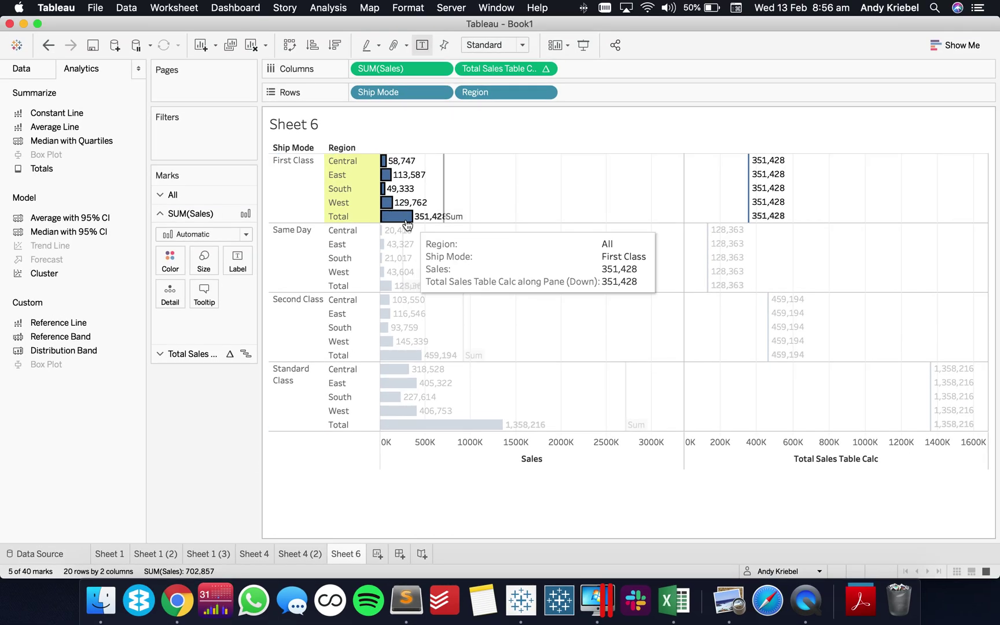
pyautogui.click(541, 179)
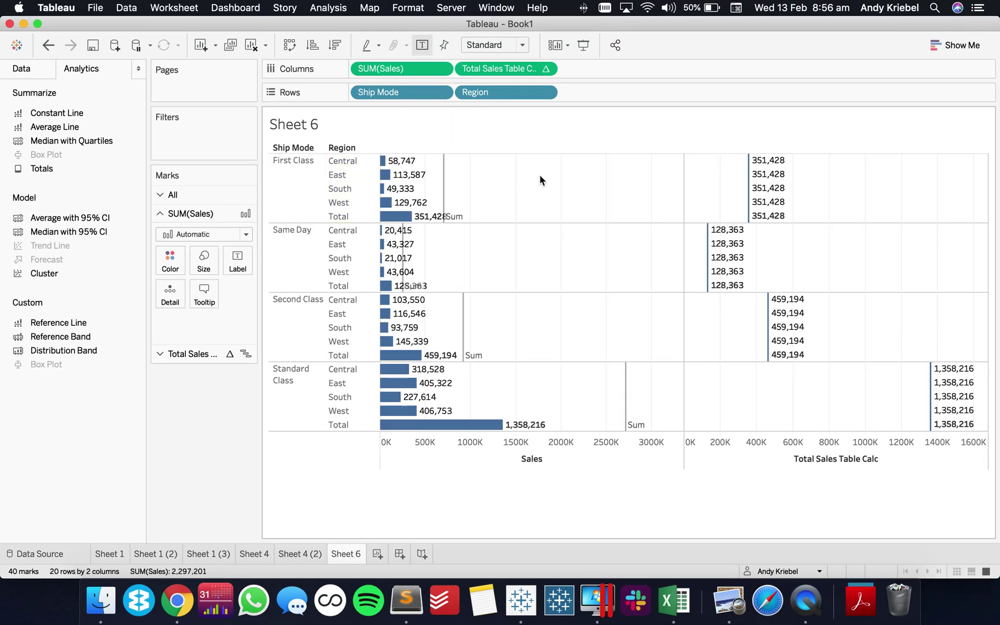
# - Remove all subtotals from the view
pyautogui.rightClick(342, 218)
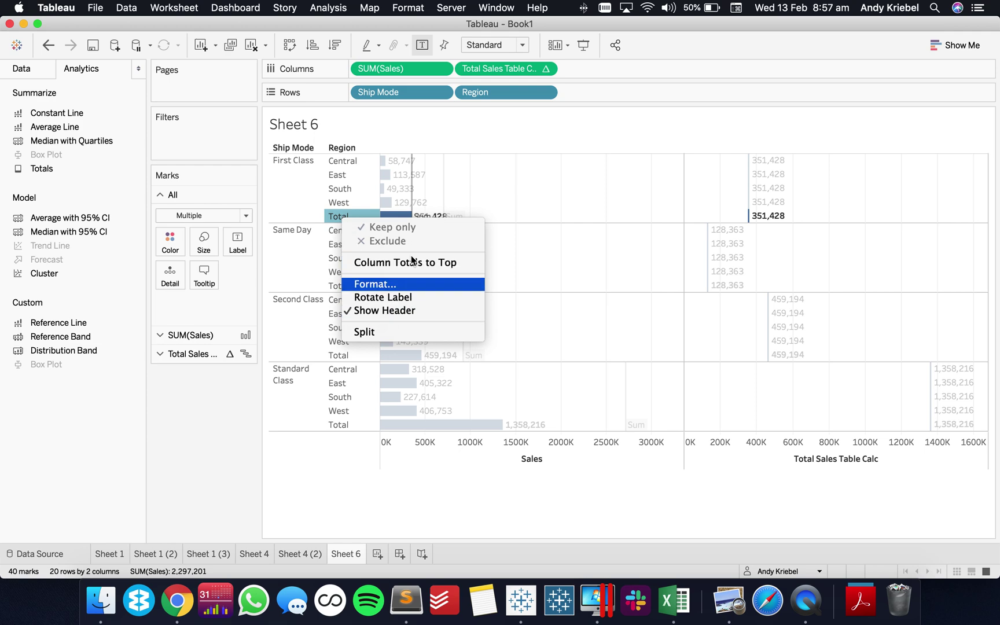
pyautogui.click(526, 187)
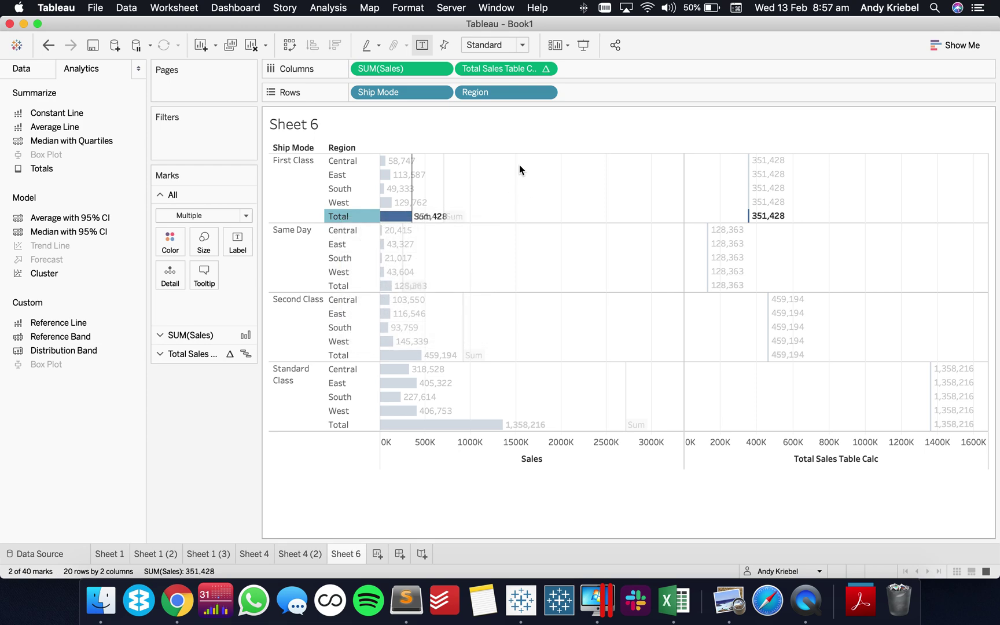
pyautogui.click(331, 8)
pyautogui.moveTo(384, 122)
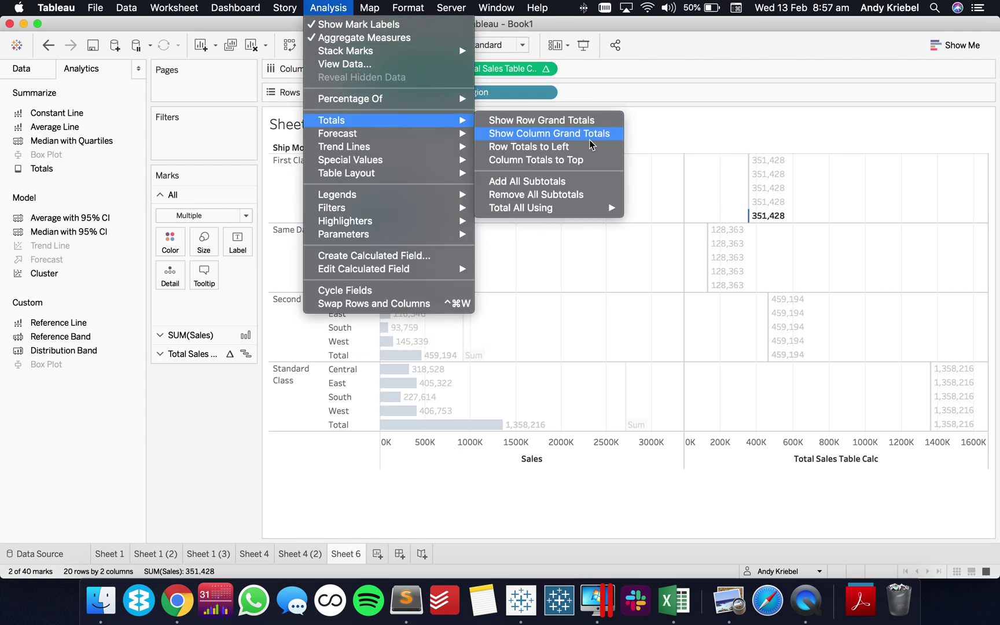
pyautogui.click(564, 198)
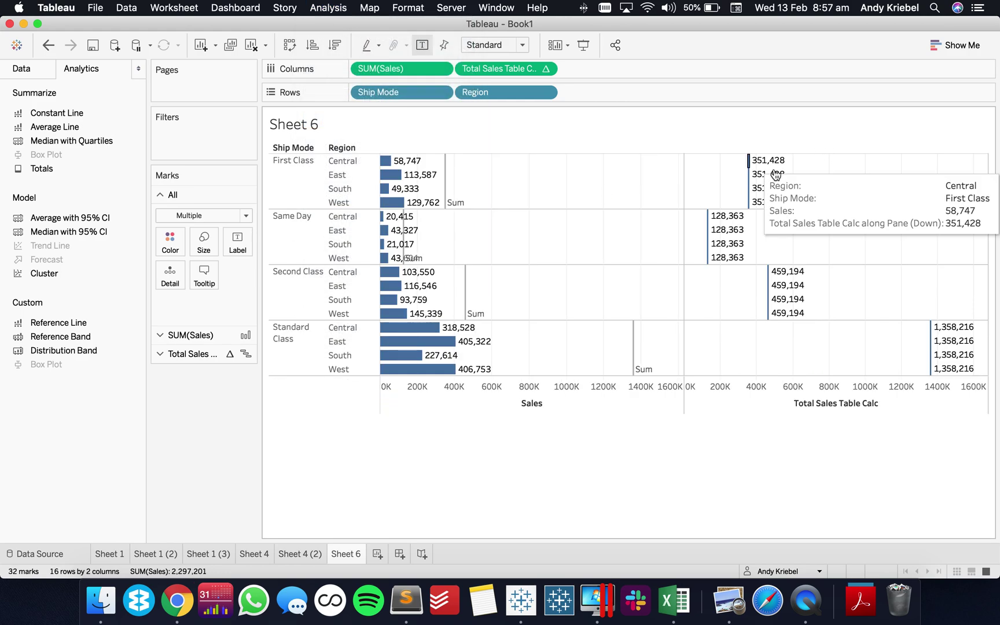
# - Compare the First Class Sum reference line's value with that pane's Total Sales Table Calc value
pyautogui.moveTo(766, 181)
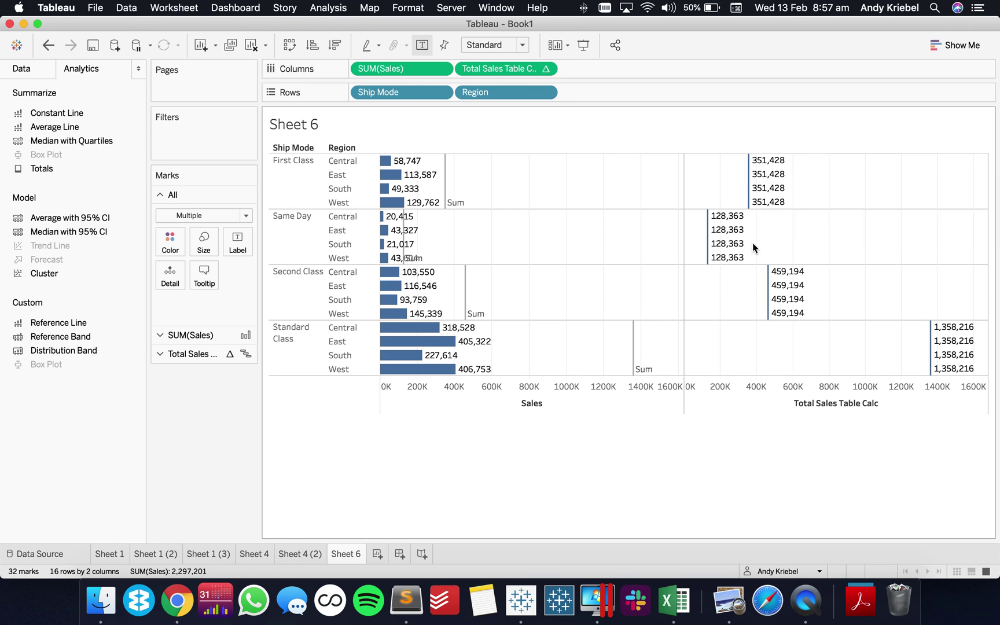
pyautogui.moveTo(447, 196)
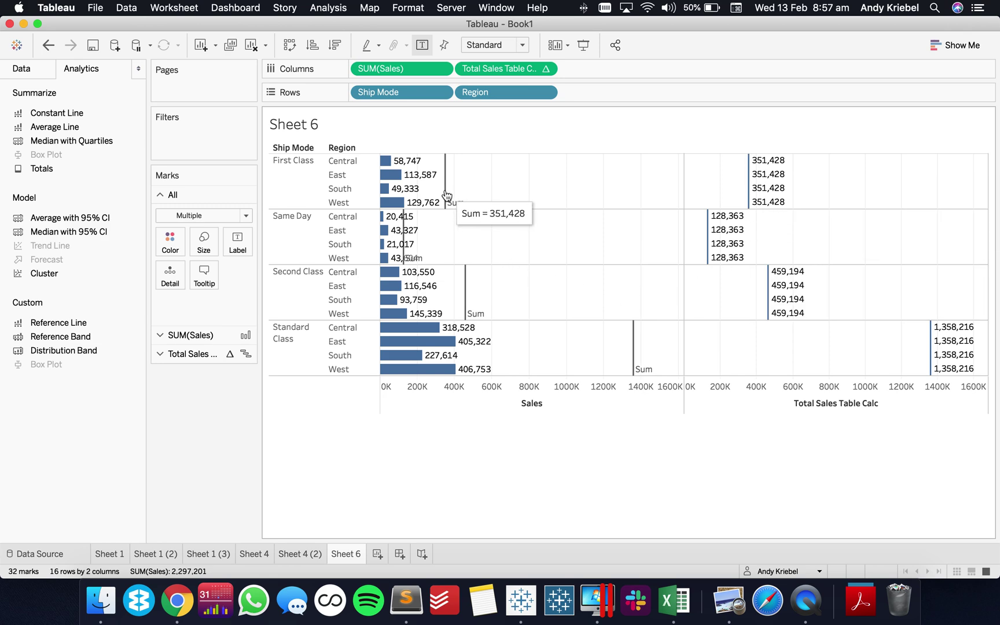
pyautogui.click(446, 195)
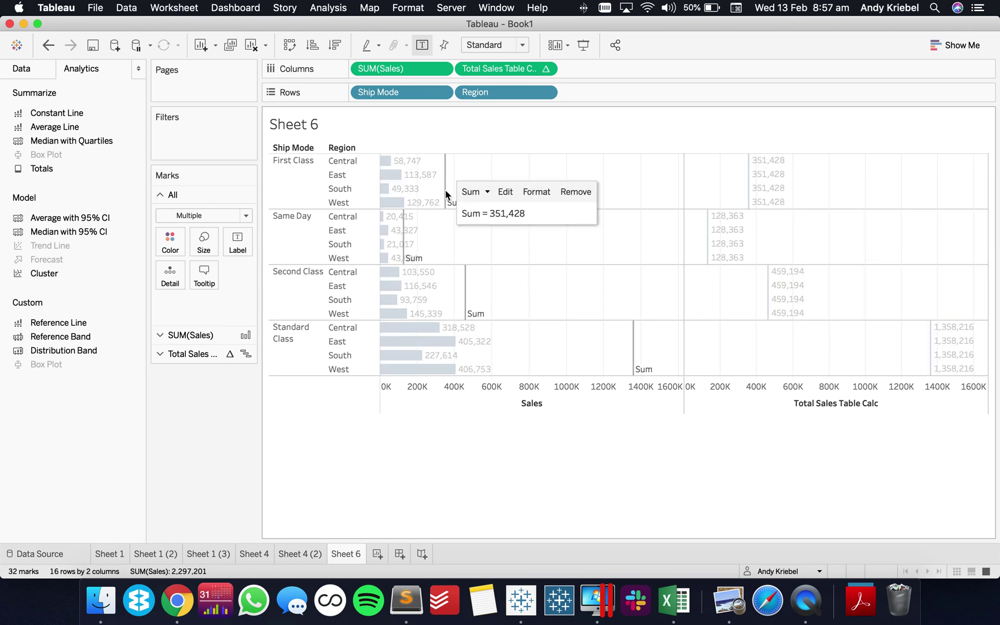
pyautogui.click(463, 155)
pyautogui.click(37, 73)
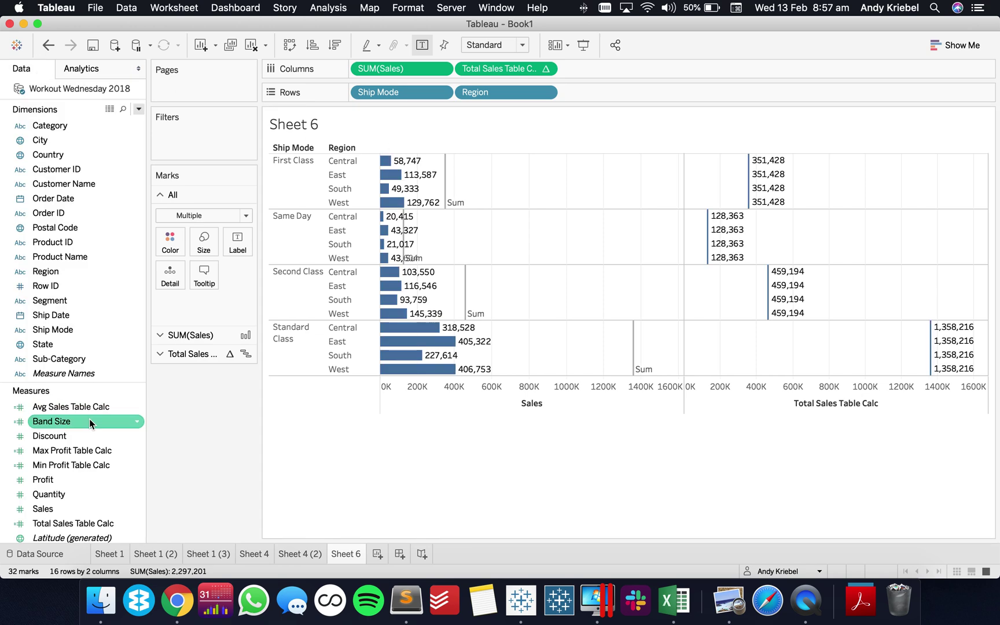
pyautogui.click(139, 110)
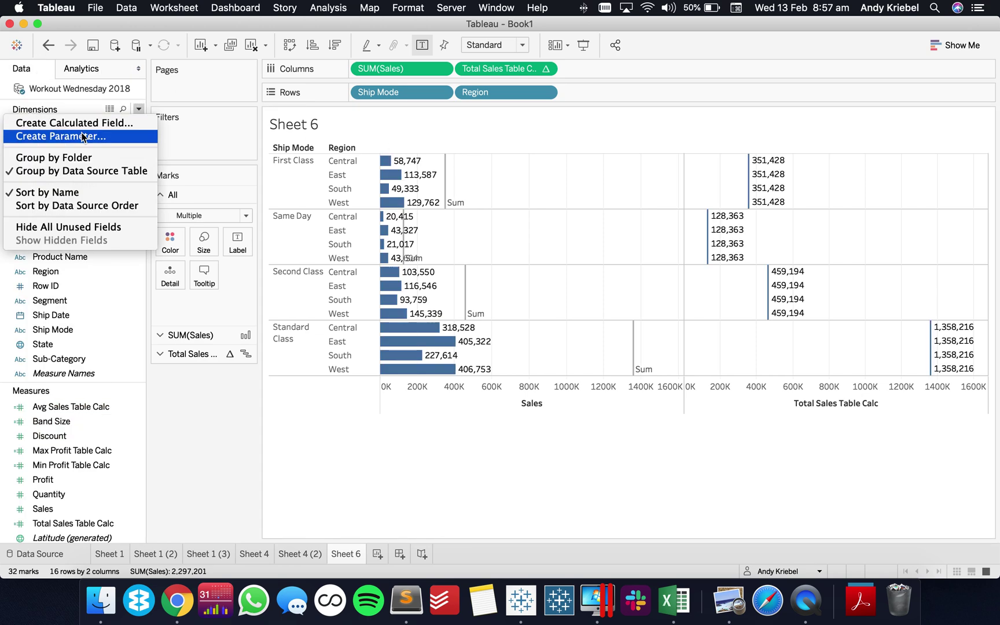
pyautogui.click(81, 123)
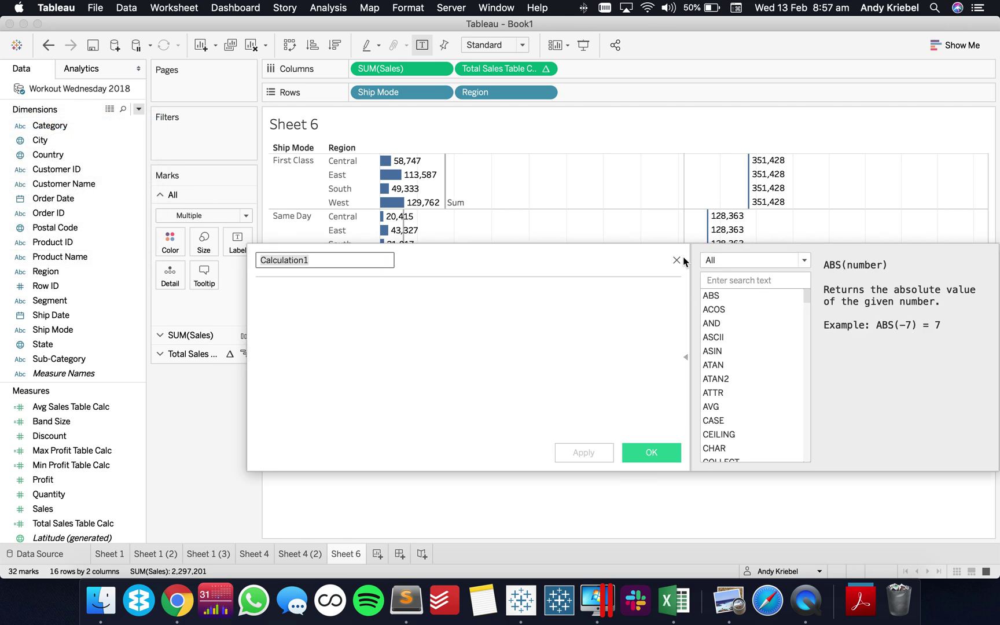
pyautogui.click(676, 260)
# - Open the Sum reference line's settings and capture a screenshot of that dialog window
pyautogui.click(445, 193)
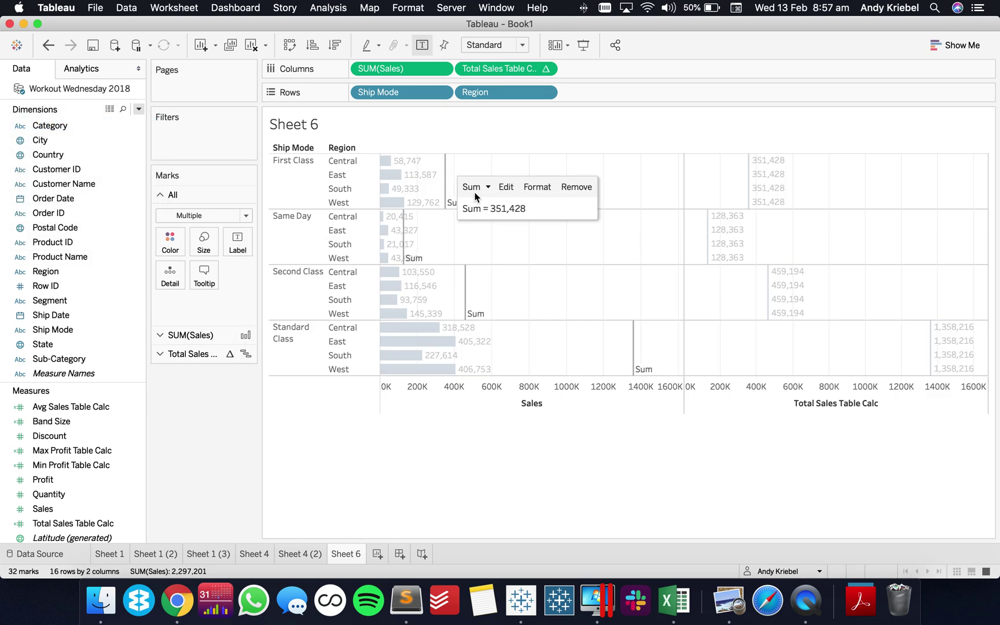
pyautogui.click(504, 187)
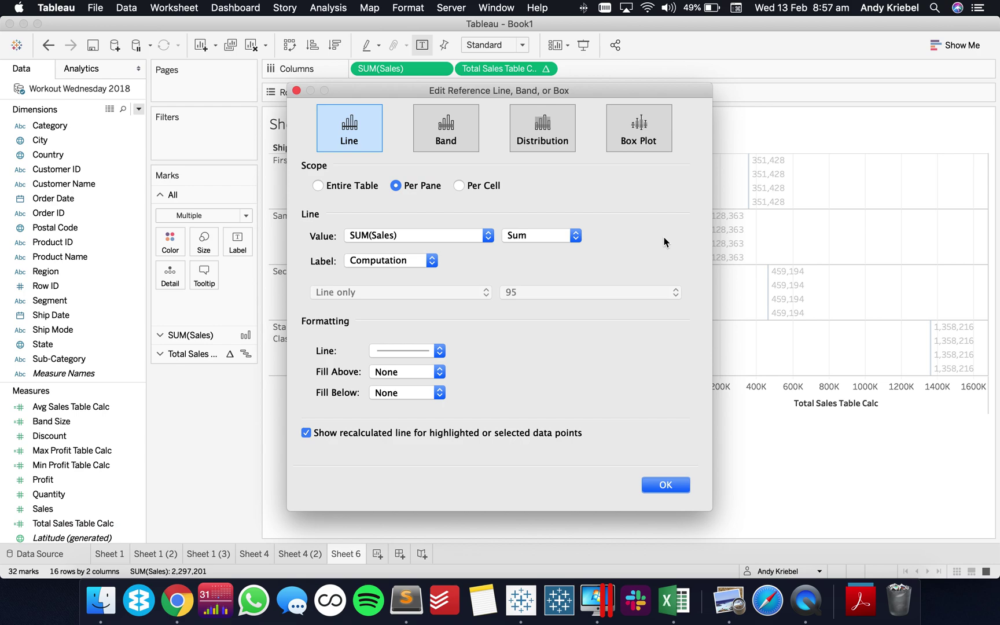
pyautogui.press('super+shift+4')
pyautogui.press('space')
pyautogui.click(663, 236)
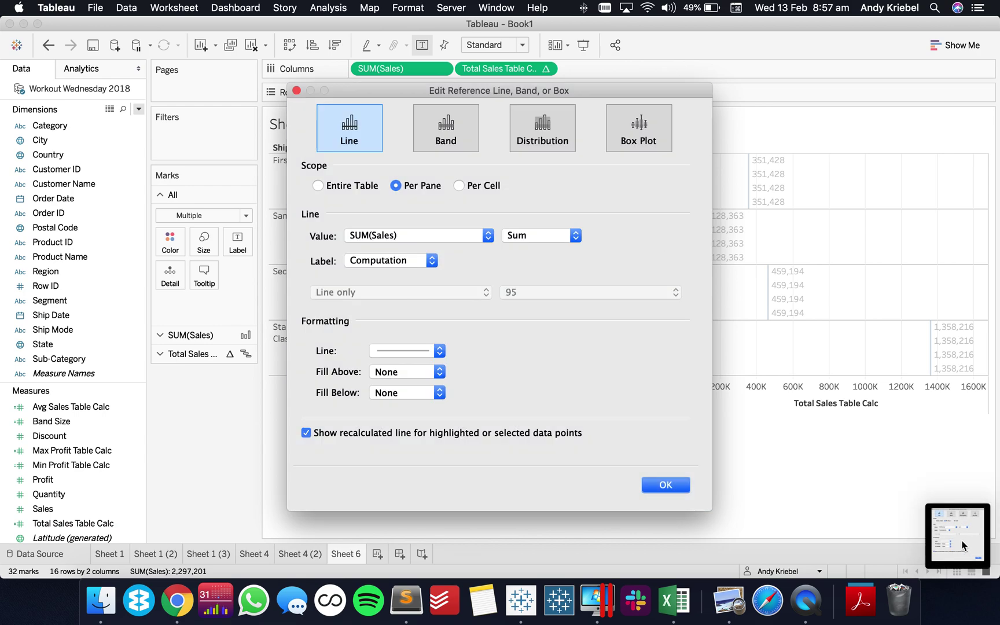
pyautogui.click(958, 538)
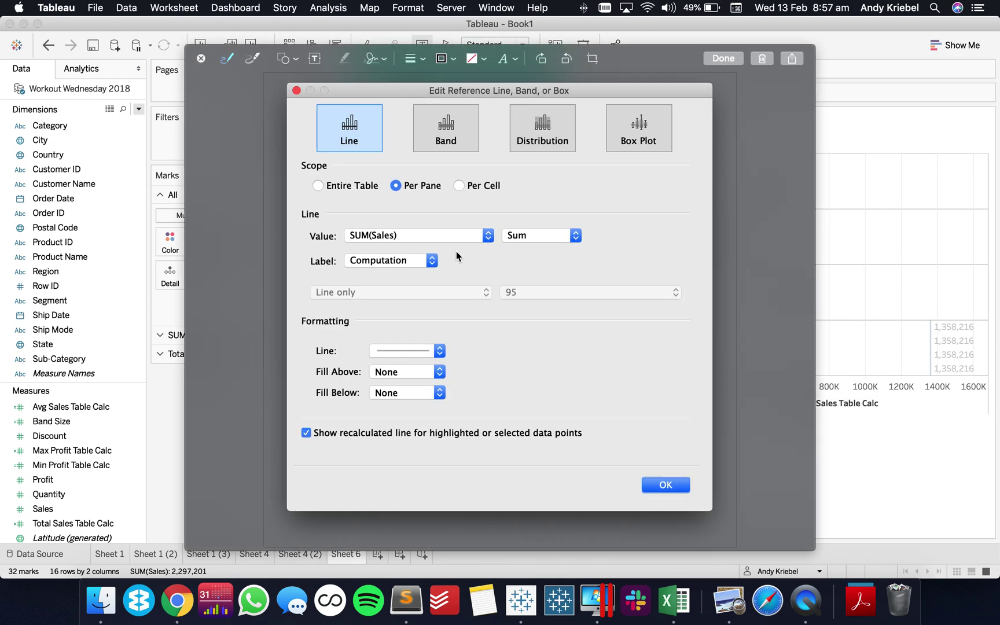
pyautogui.click(720, 60)
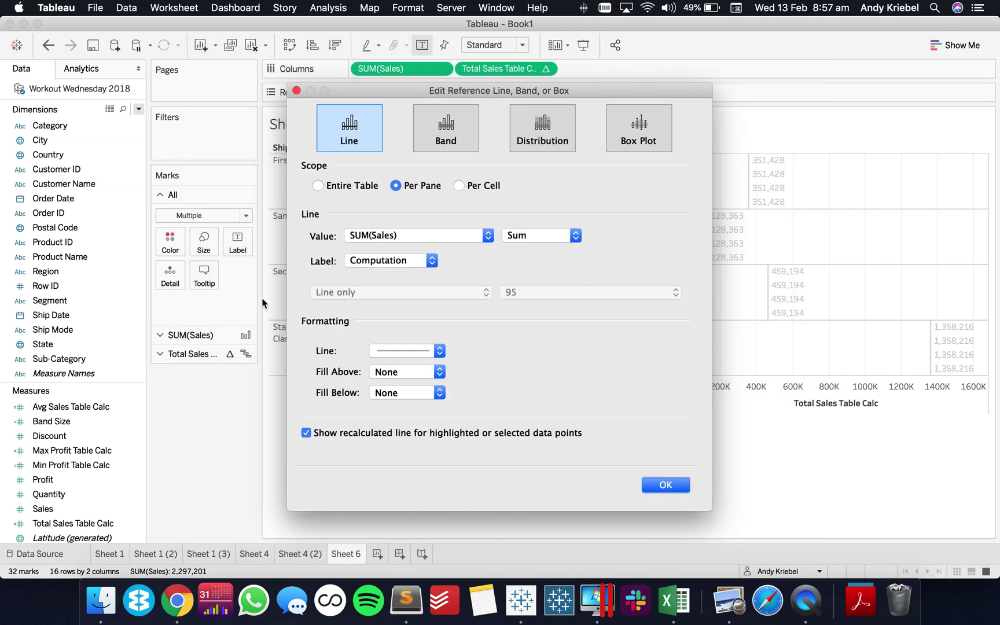
# - Switch to Finder and open Screenshot 2019-02-13 at 8.57.33 am from the recent files in Preview, moving its window clear of the other screenshot
pyautogui.click(118, 615)
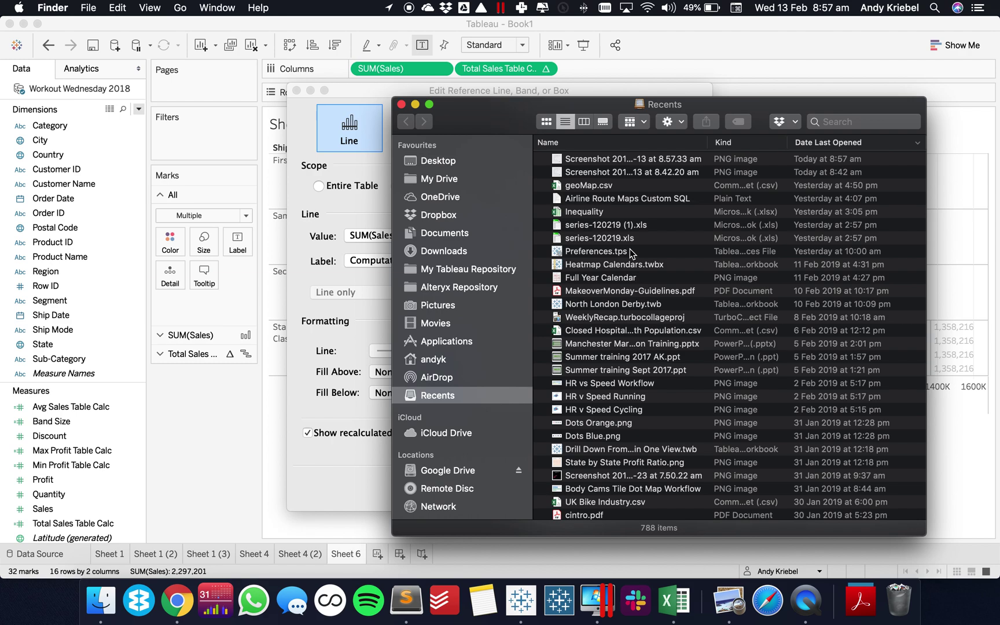
pyautogui.doubleClick(621, 162)
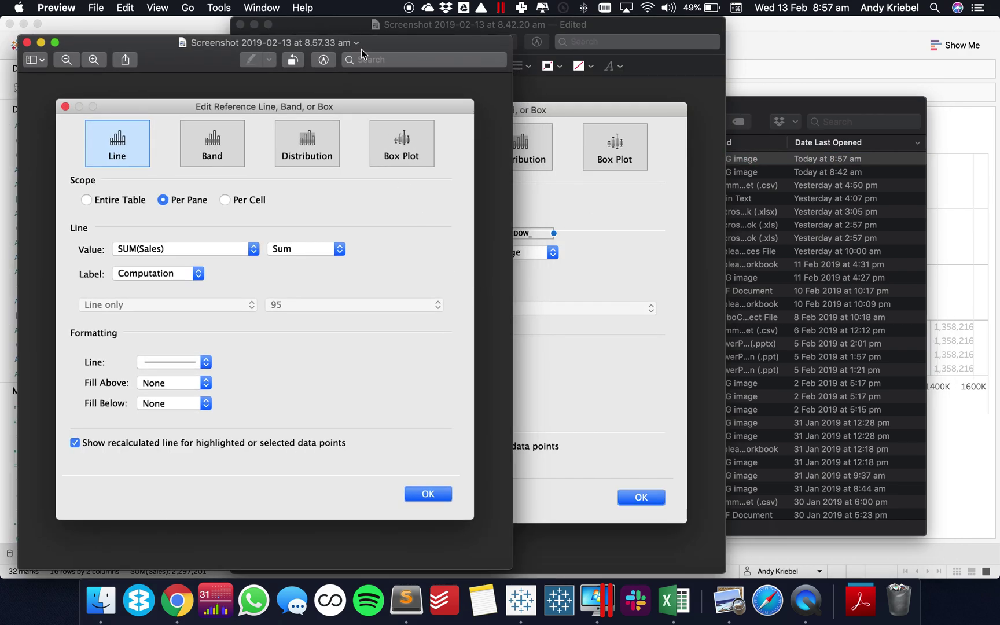
pyautogui.moveTo(362, 49); pyautogui.dragTo(639, 32)
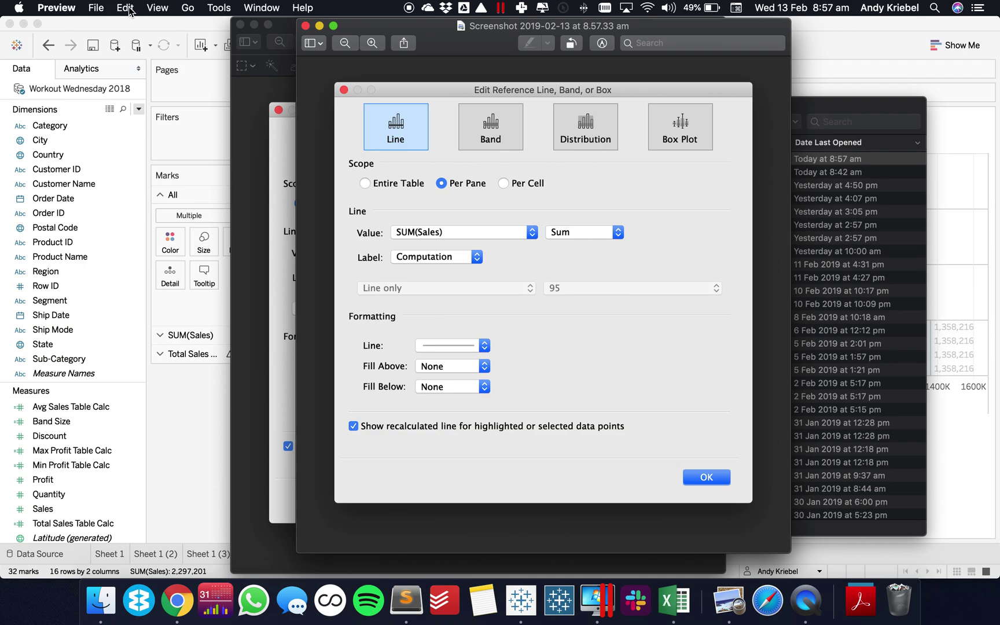
# - Add a WINDOW_ text label to the screenshot and place it directly above the Sum aggregation field
pyautogui.click(218, 9)
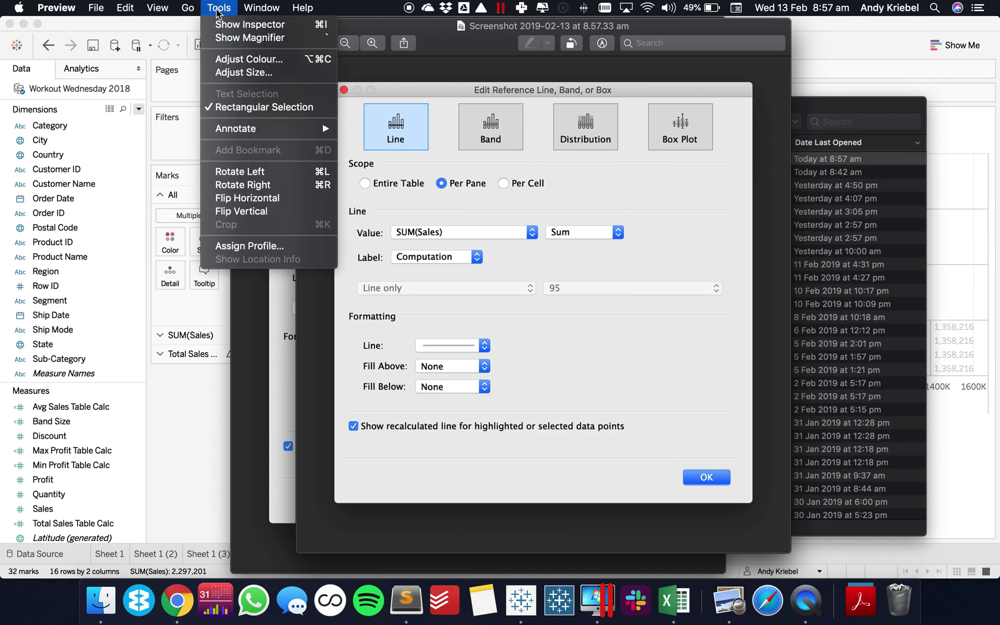
pyautogui.click(234, 79)
pyautogui.press('Return')
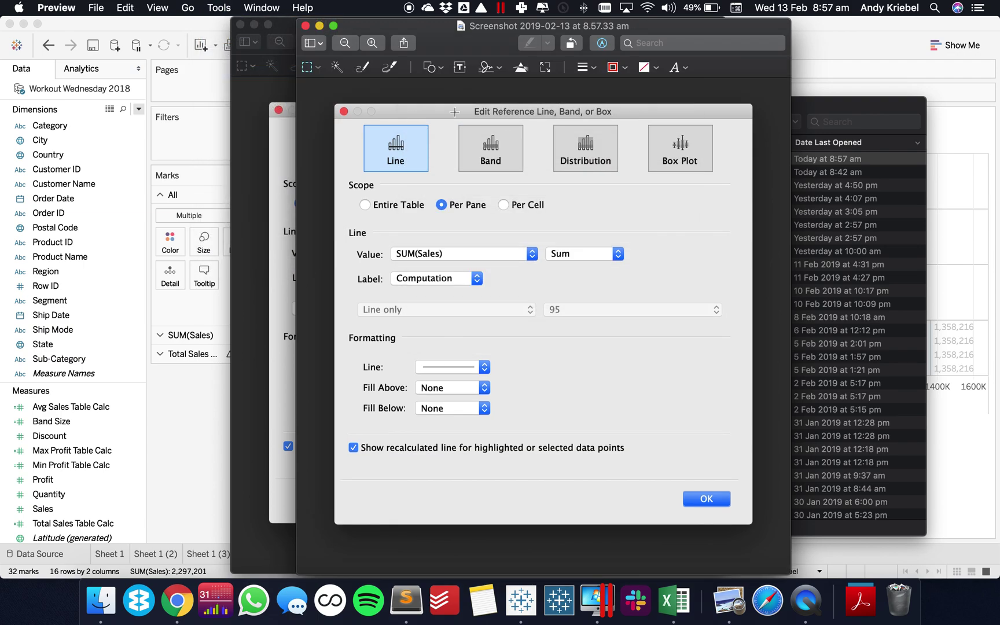
pyautogui.click(459, 67)
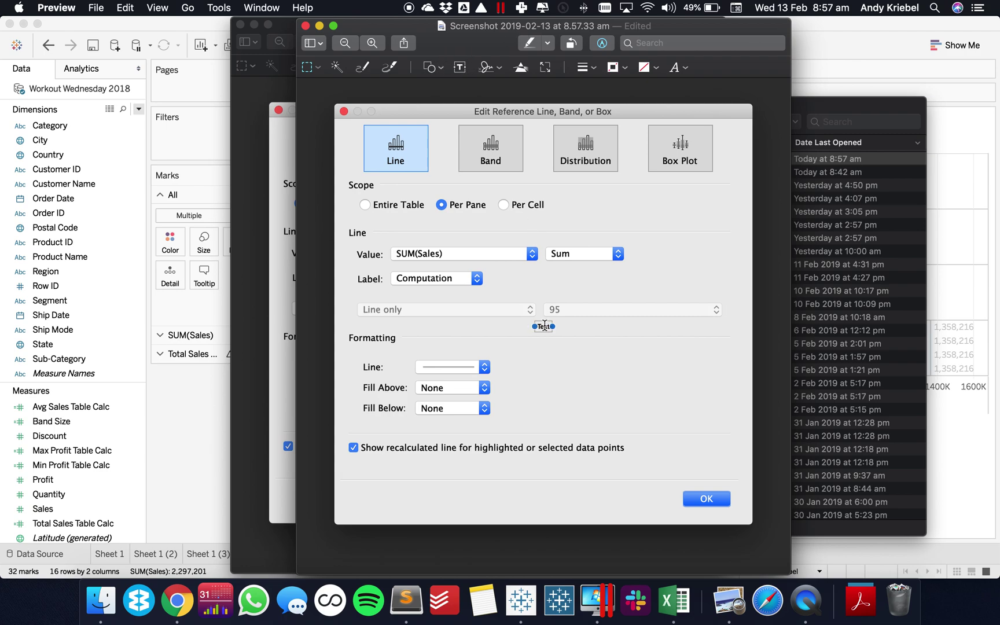
pyautogui.moveTo(553, 327); pyautogui.dragTo(614, 326)
pyautogui.doubleClick(578, 328)
pyautogui.write('WINDOW_')
pyautogui.moveTo(567, 327); pyautogui.dragTo(574, 238)
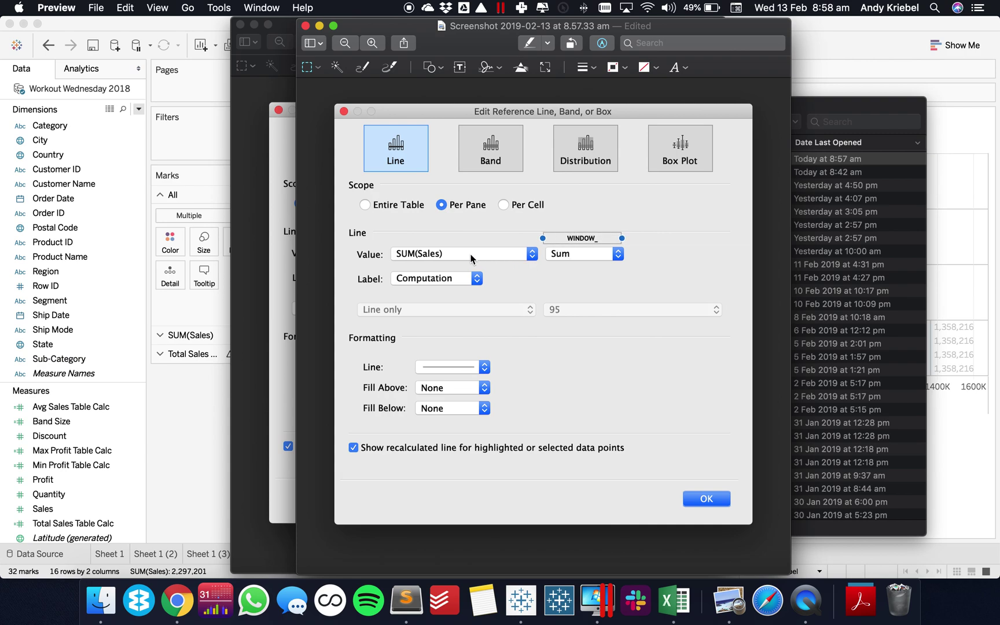
pyautogui.scroll(3, 474, 255)
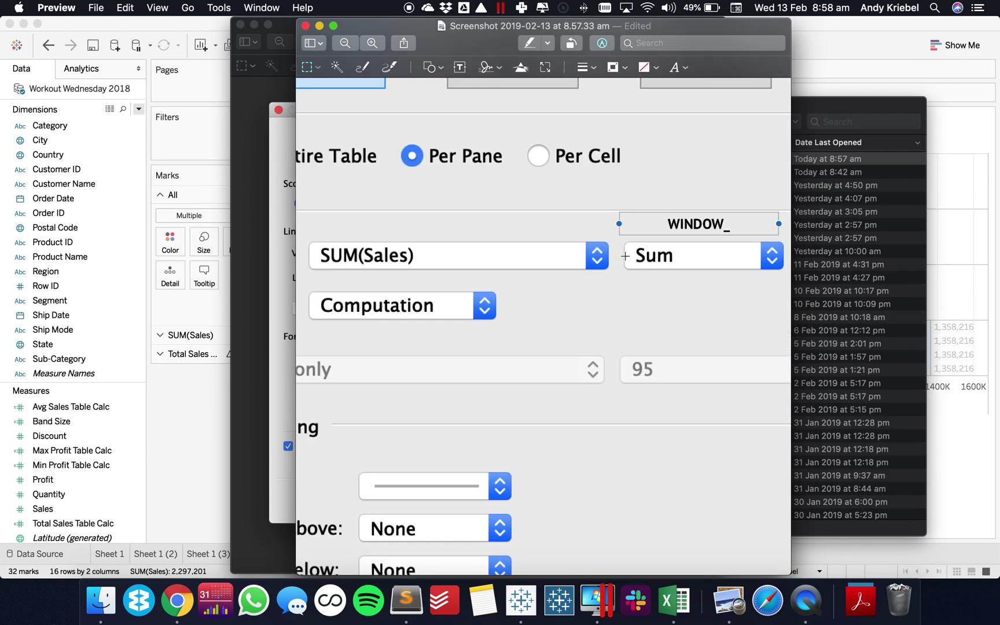
# - Return to Tableau, dismiss the reference line settings and start a calculated field named Total Sales Window Table Calc
pyautogui.click(875, 50)
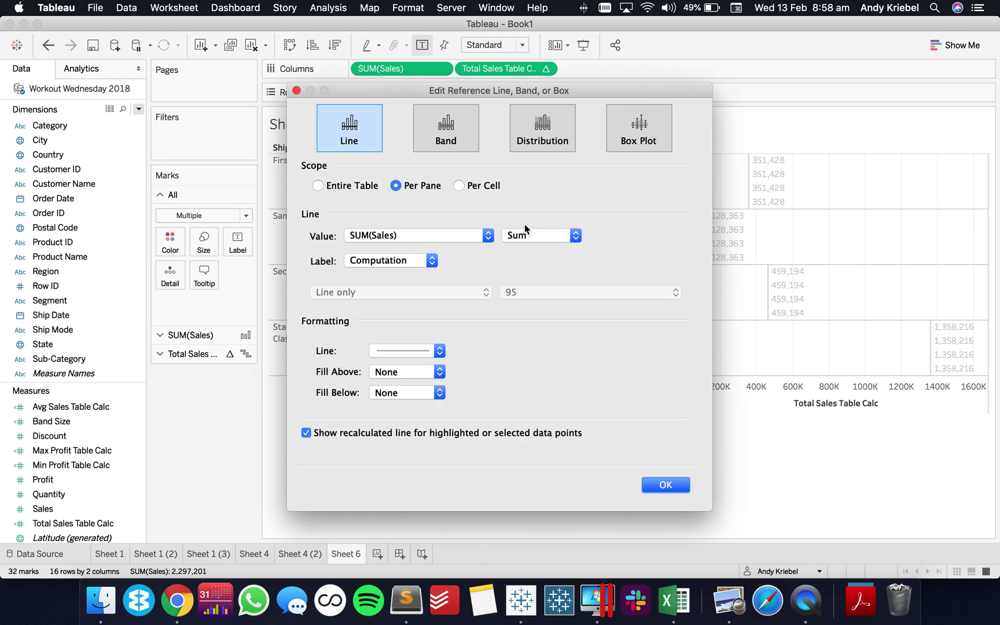
pyautogui.click(647, 484)
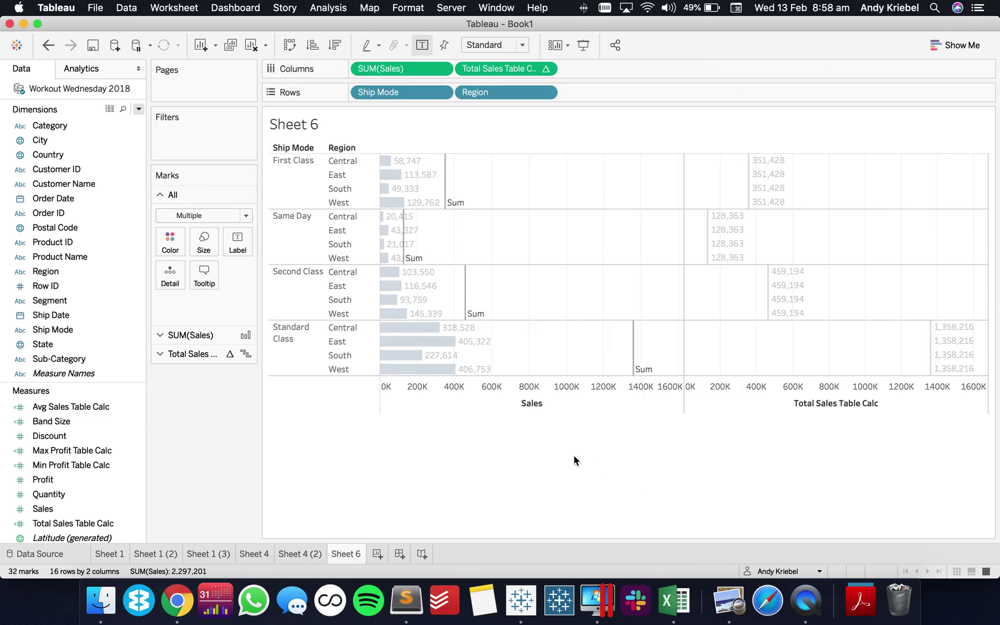
pyautogui.click(138, 109)
pyautogui.click(132, 123)
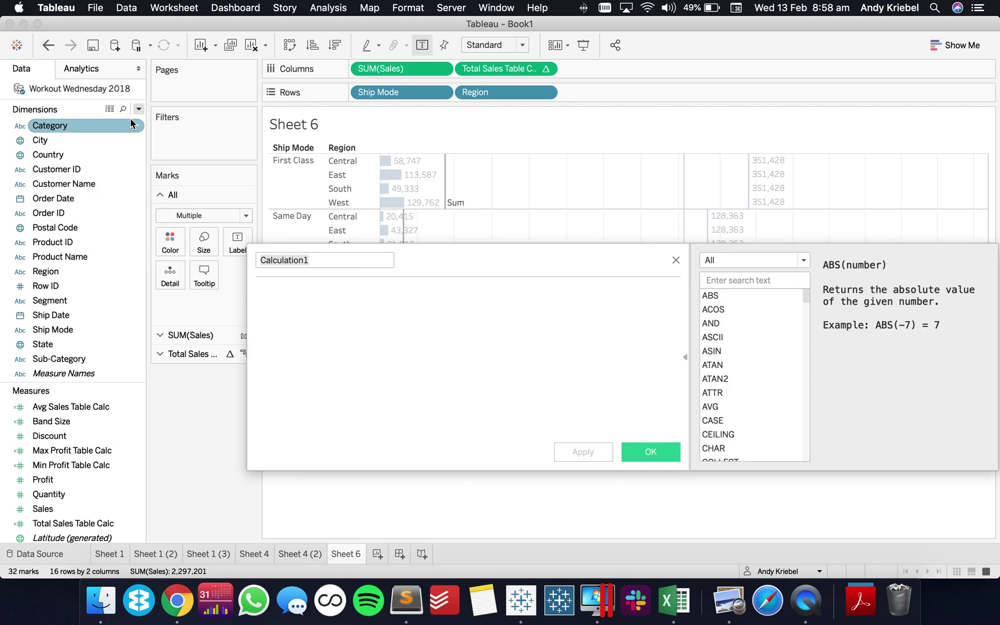
pyautogui.write('Total Sales Table')
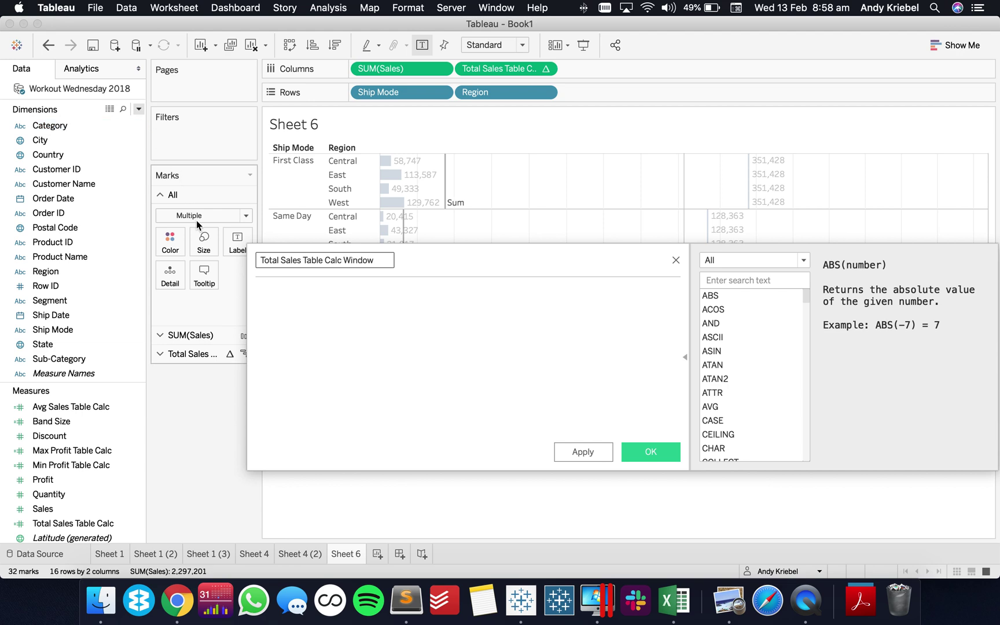
pyautogui.write('Windwo')
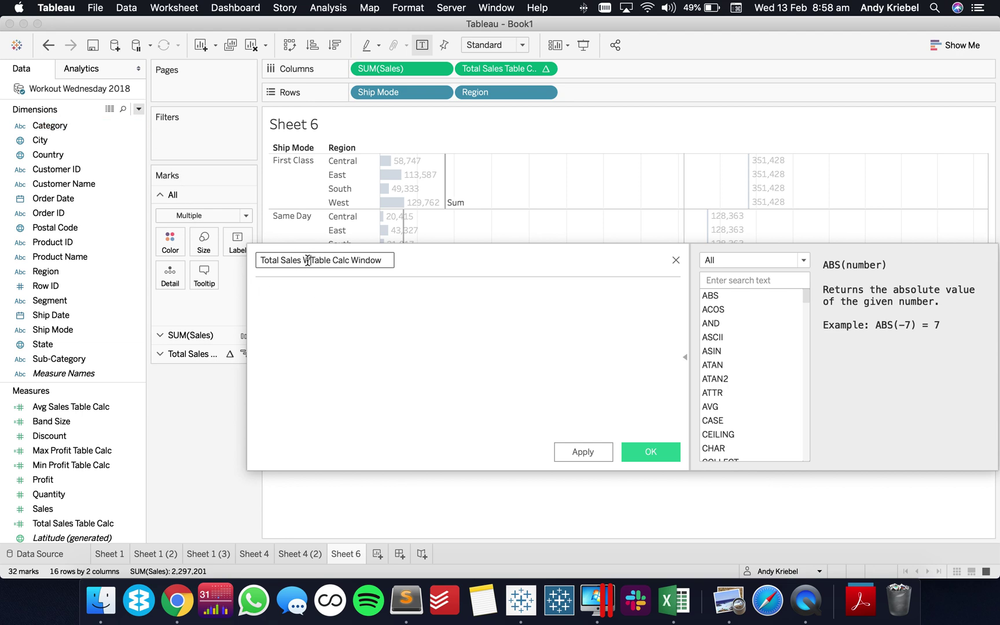
pyautogui.press('BackSpace')
pyautogui.press('BackSpace')
pyautogui.write('ow')
# - Define the calculation as WINDOW_SUM of SUM(Sales) and save it
pyautogui.click(343, 360)
pyautogui.write('WINDW')
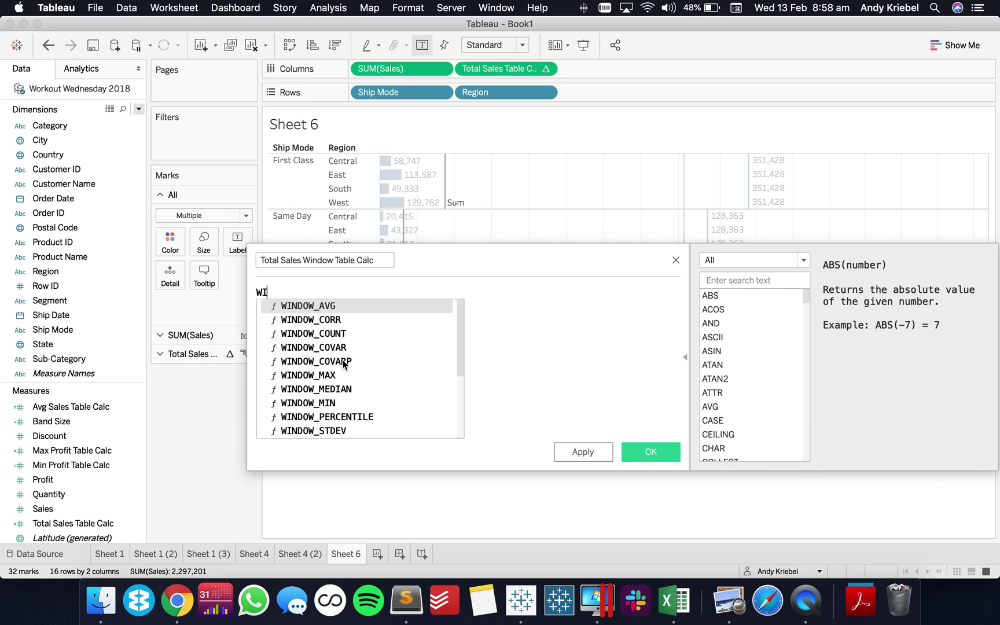
pyautogui.press('BackSpace')
pyautogui.write('OW')
pyautogui.scroll(-3, 345, 382)
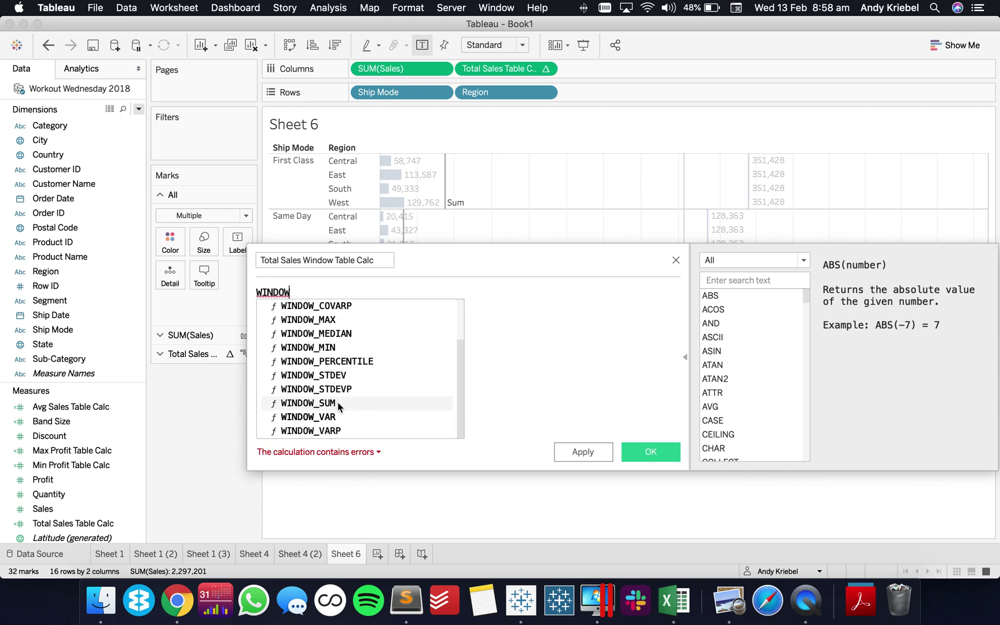
pyautogui.doubleClick(338, 401)
pyautogui.moveTo(381, 69); pyautogui.dragTo(319, 293)
pyautogui.click(649, 452)
# - Add Total Sales Window Table Calc to Columns after Total Sales Table Calc and compute it using Pane (down)
pyautogui.moveTo(67, 524); pyautogui.dragTo(621, 62)
pyautogui.click(650, 71)
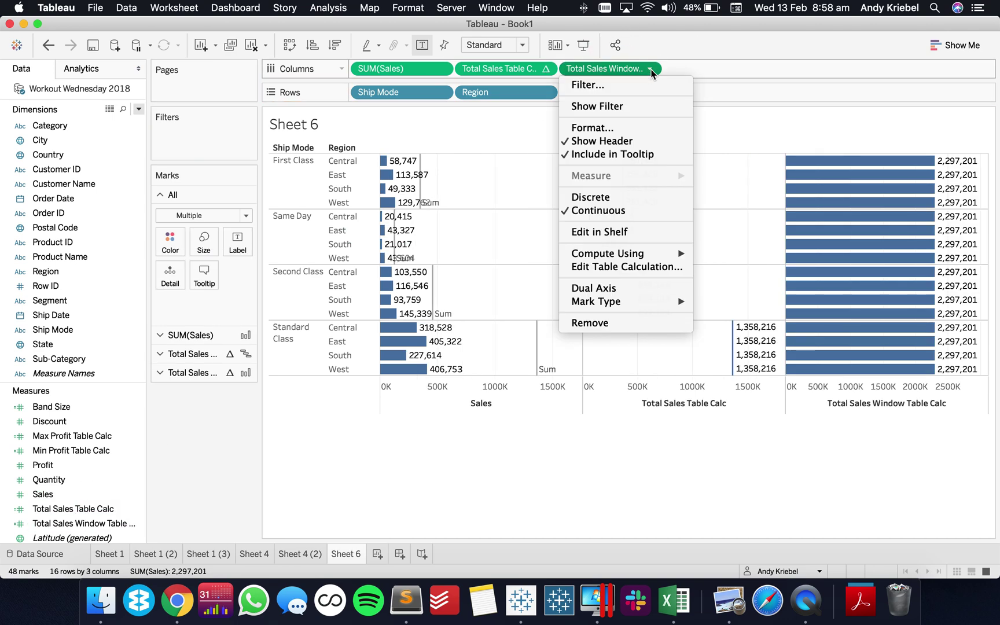
pyautogui.moveTo(644, 253)
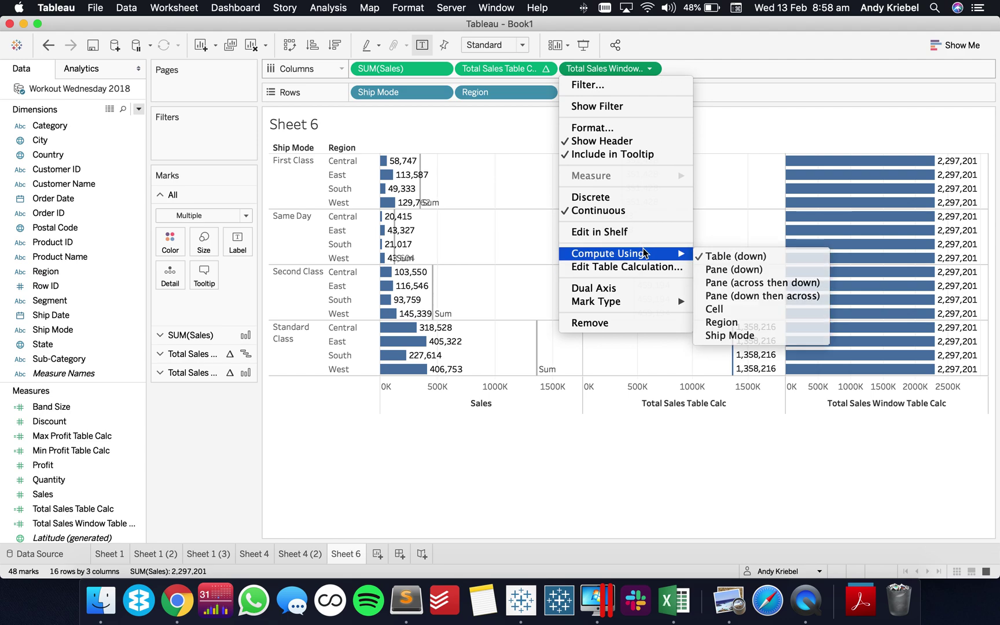
pyautogui.click(721, 270)
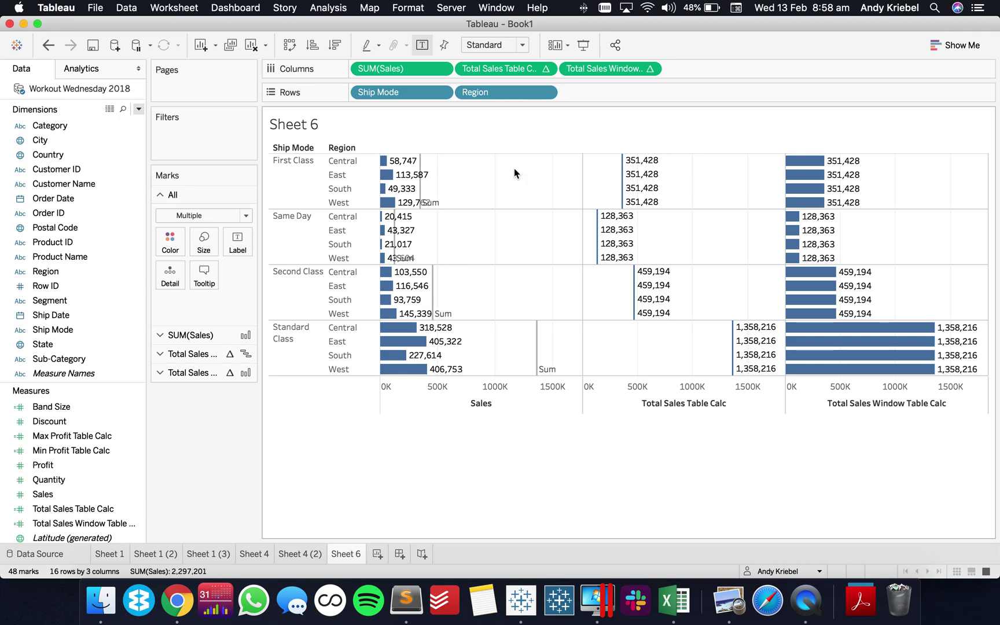
# - Set the Sum reference line's scope to Entire Table and check its value
pyautogui.click(421, 173)
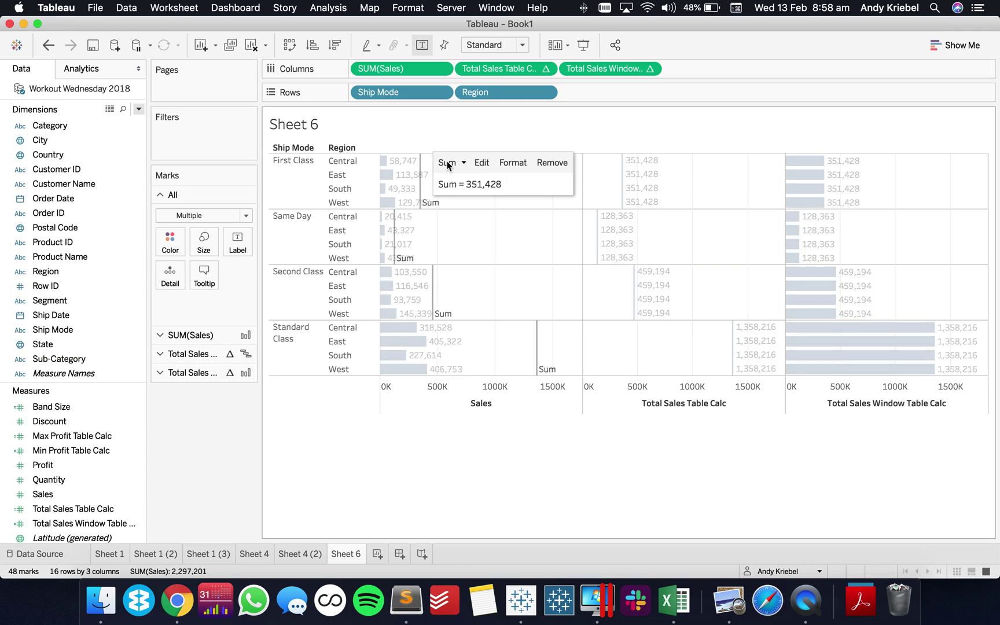
pyautogui.click(483, 164)
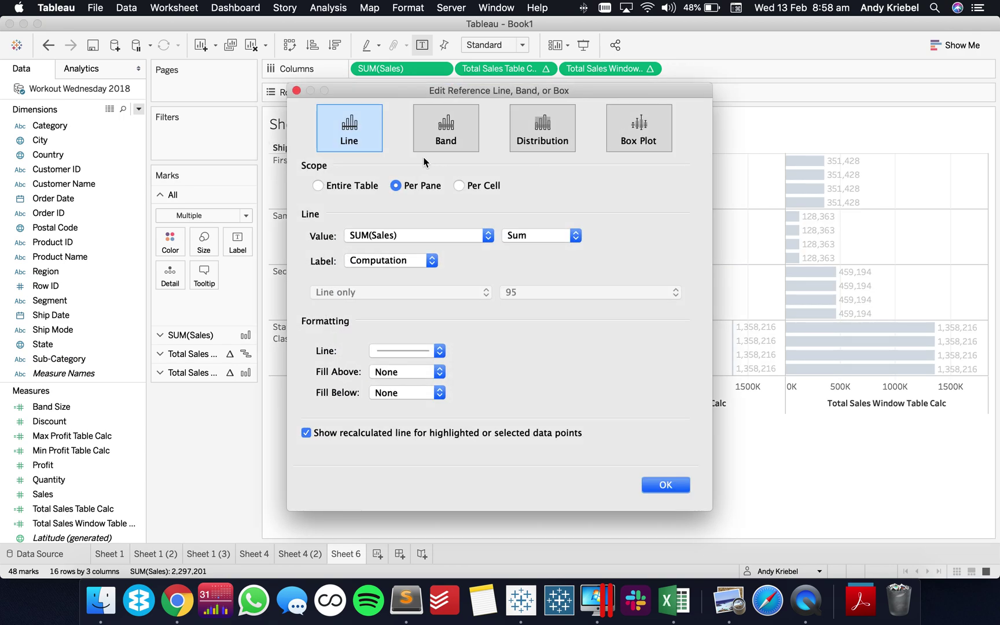
pyautogui.click(365, 186)
pyautogui.click(666, 485)
pyautogui.moveTo(538, 233)
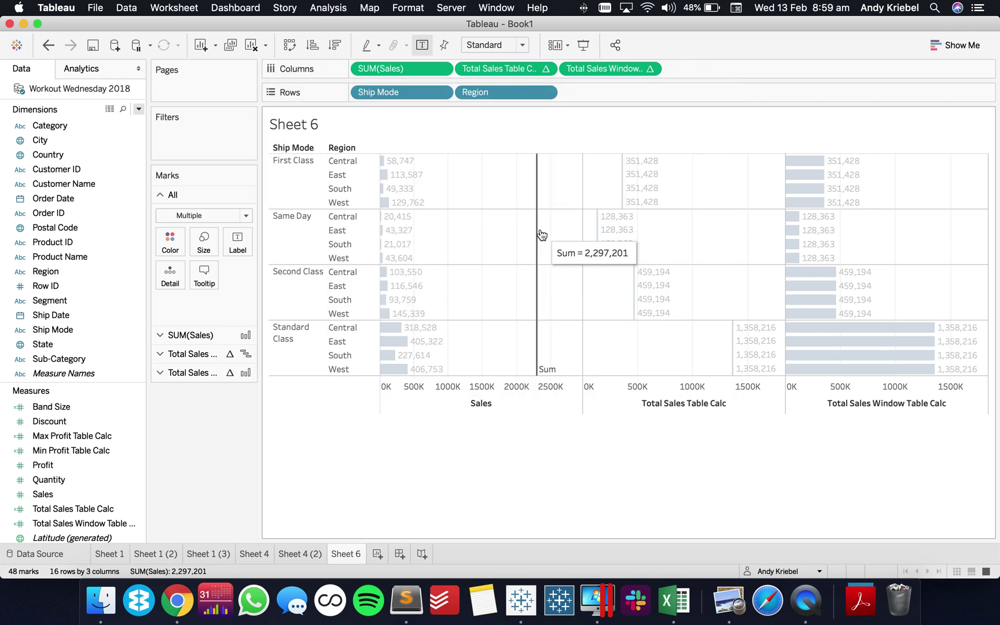
pyautogui.click(933, 191)
# - Compute Total Sales Window Table Calc using Table (down)
pyautogui.click(650, 69)
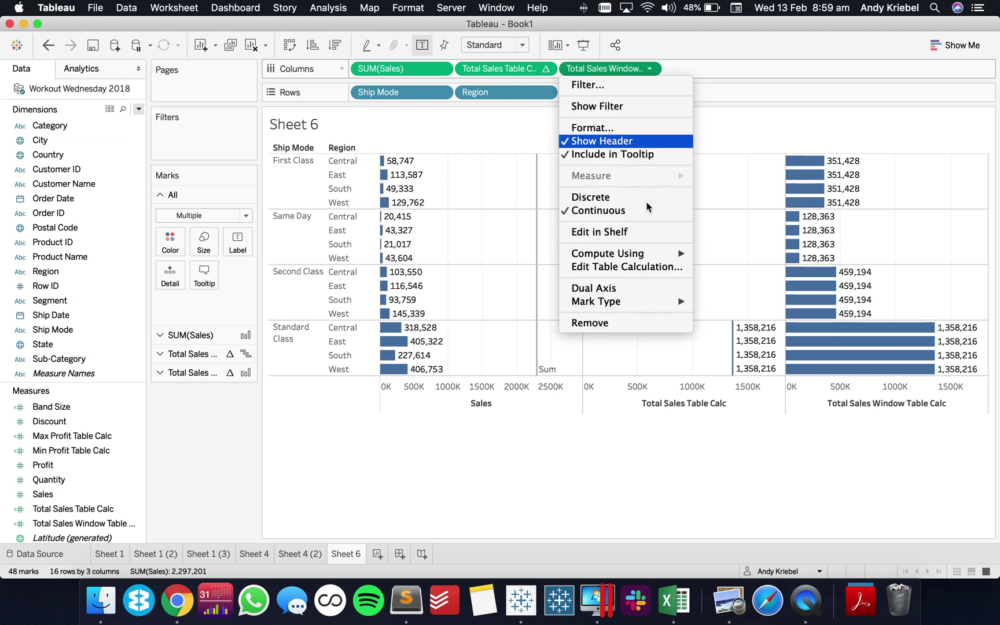
pyautogui.moveTo(644, 253)
pyautogui.click(779, 256)
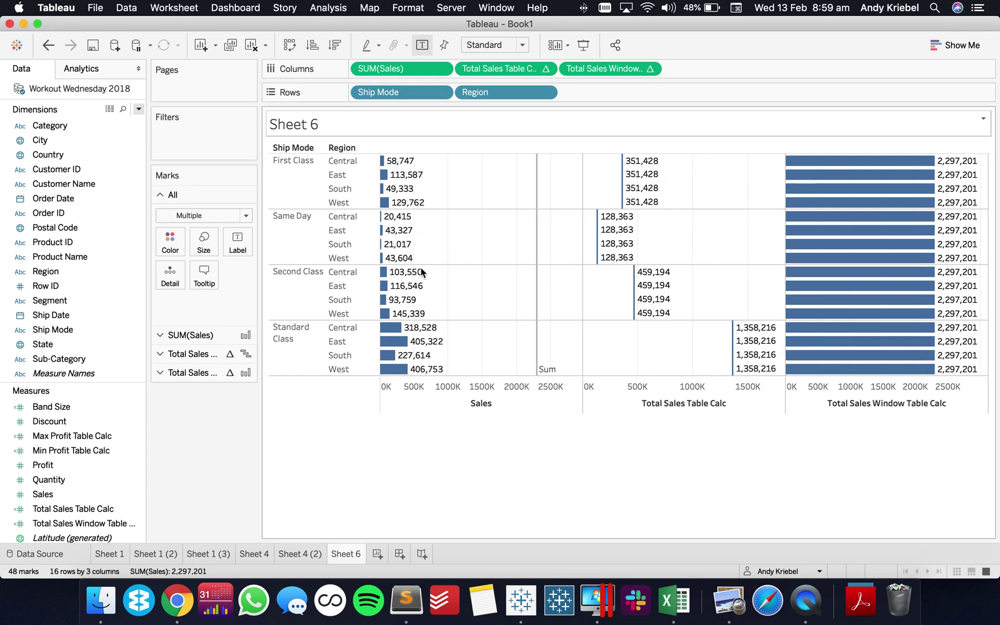
# - Change the scope of the Sum reference line to Per Cell
pyautogui.click(537, 248)
pyautogui.click(596, 244)
pyautogui.click(480, 185)
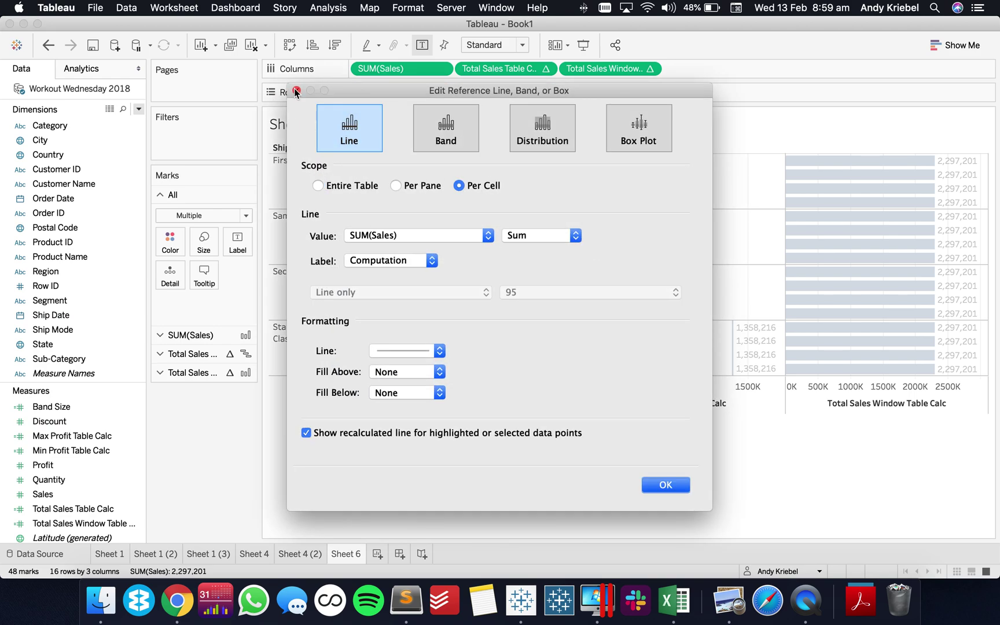
pyautogui.click(296, 91)
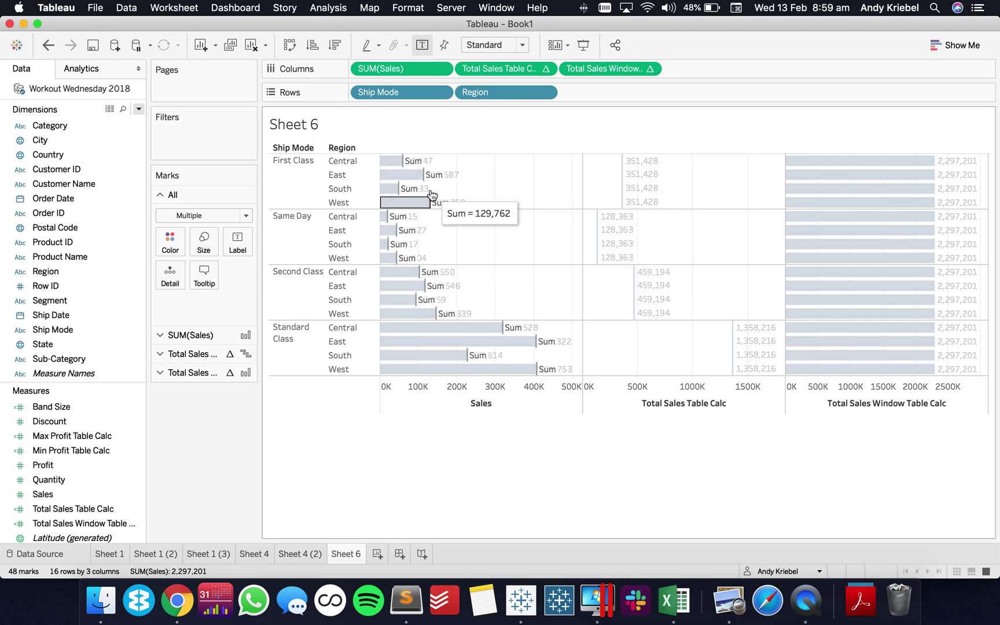
# - Fit the sheet to Entire View and inspect the Sum reference line value for First Class, Central
pyautogui.moveTo(411, 166)
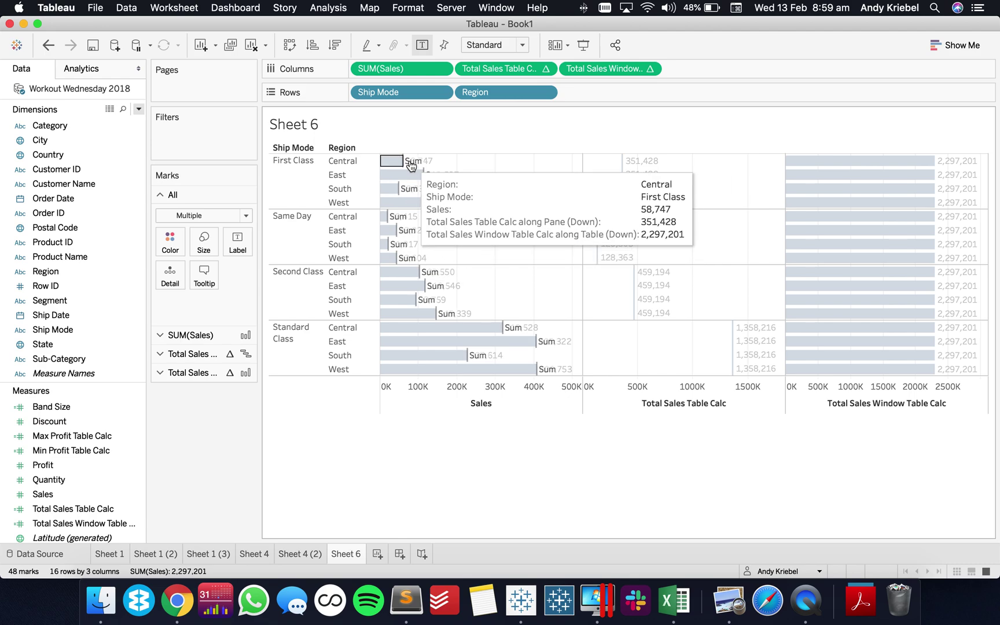
pyautogui.click(409, 162)
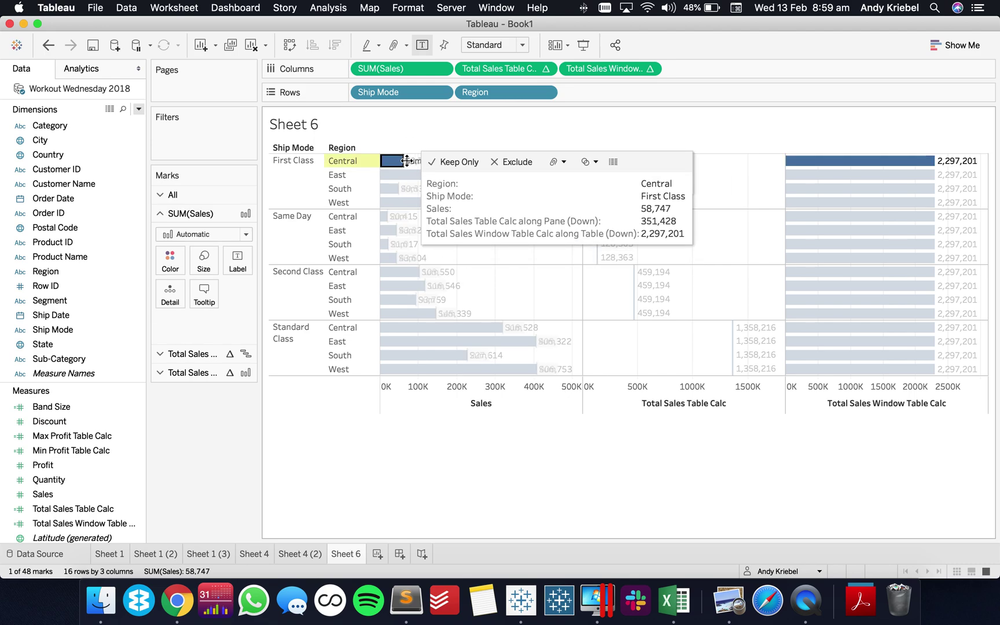
pyautogui.moveTo(406, 163)
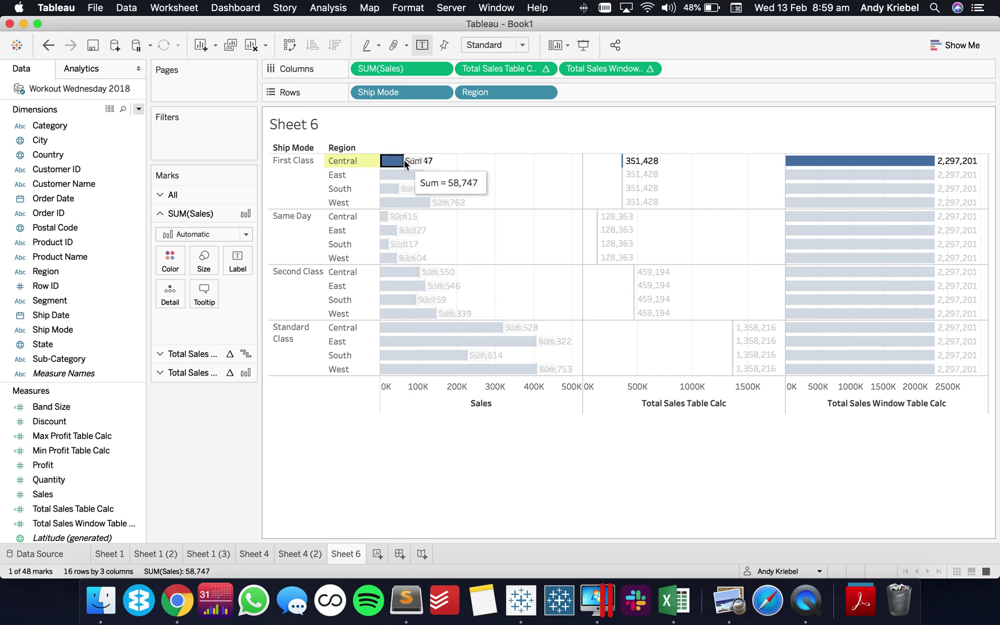
pyautogui.click(406, 162)
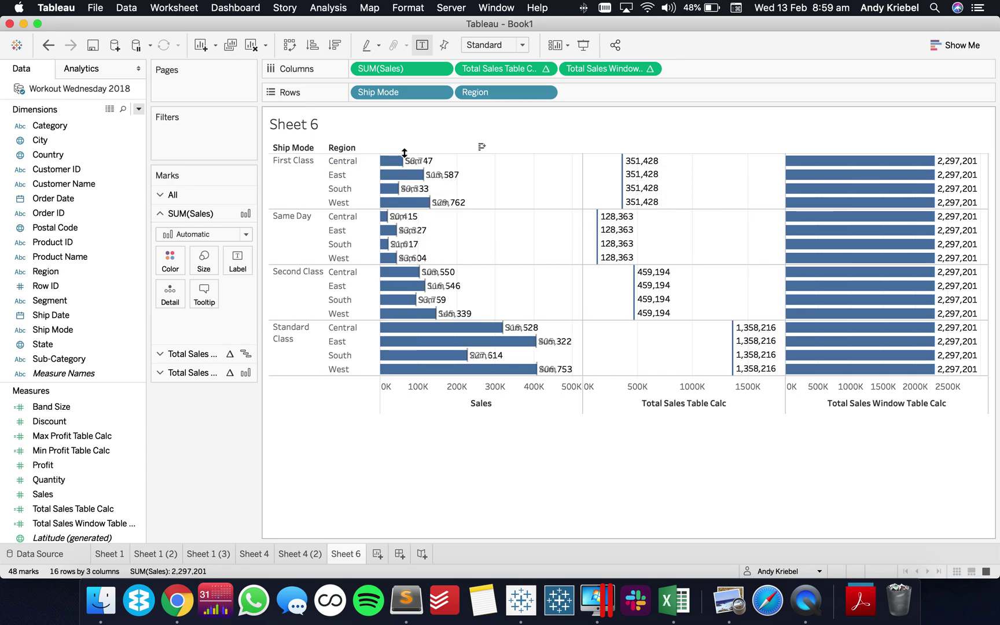
pyautogui.click(511, 46)
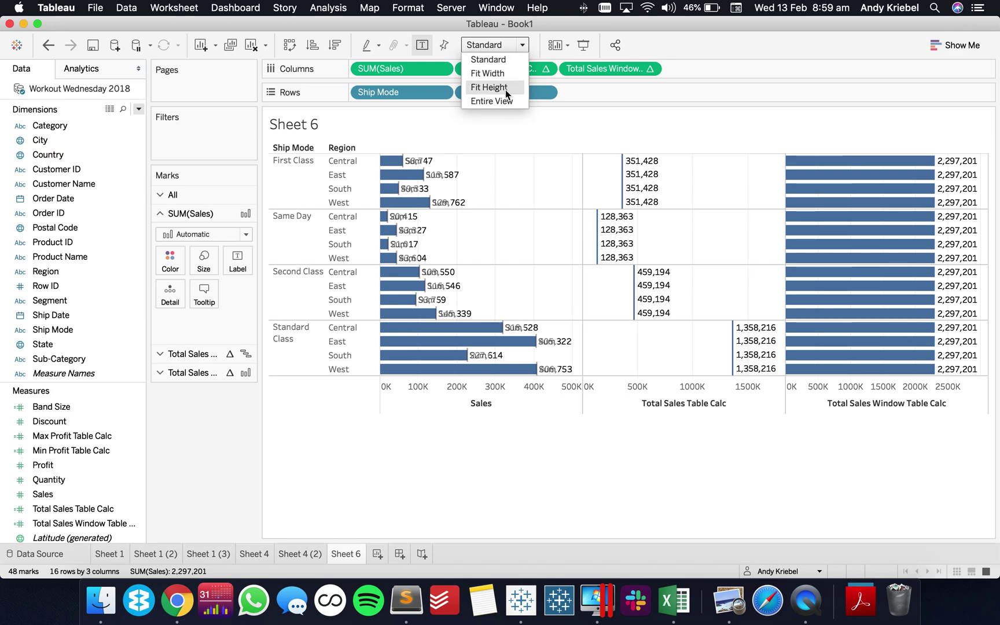
pyautogui.click(505, 100)
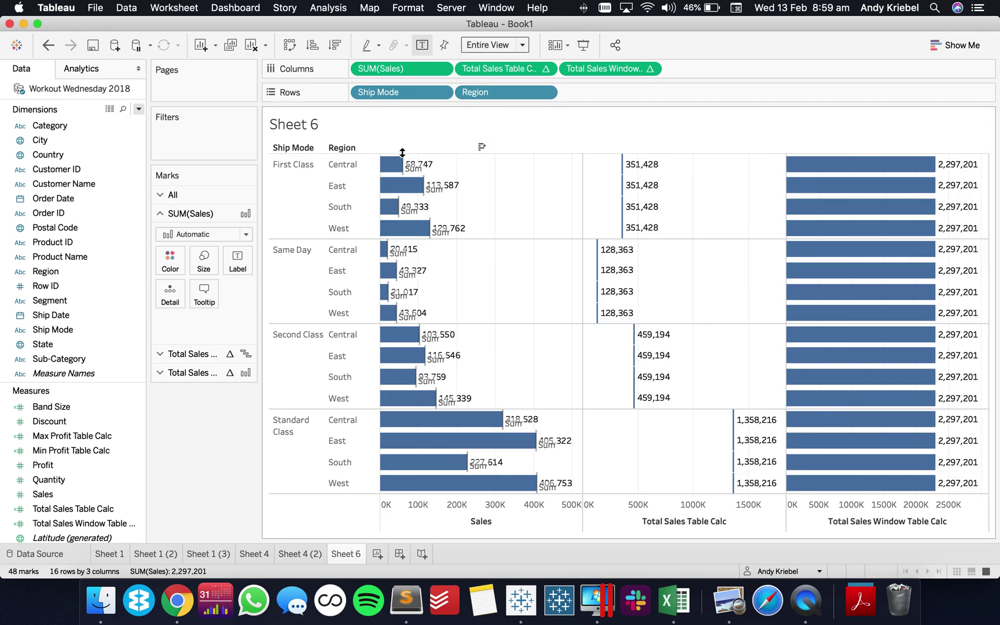
pyautogui.click(408, 167)
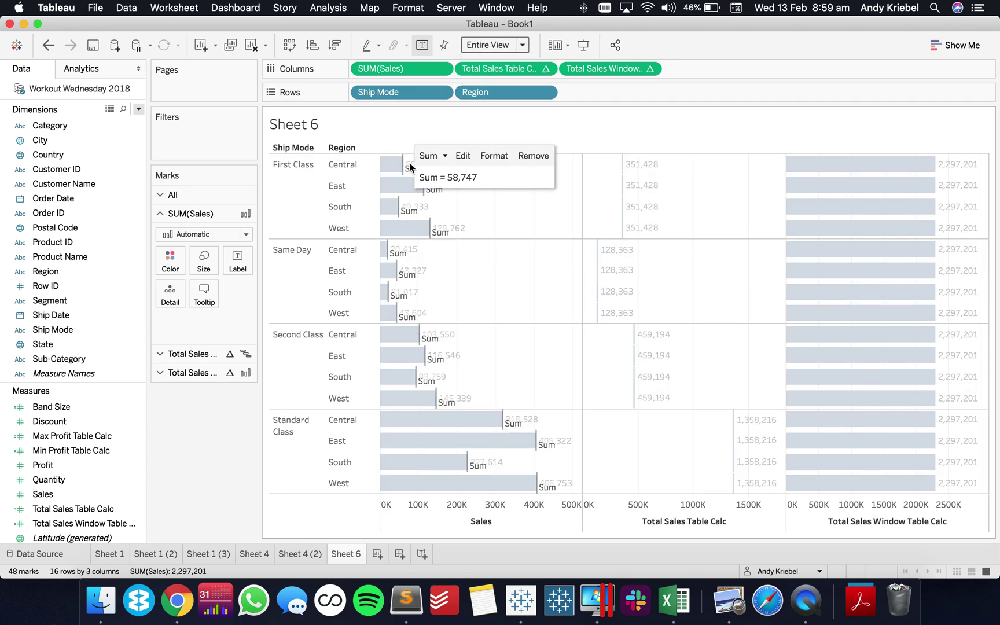
pyautogui.click(719, 167)
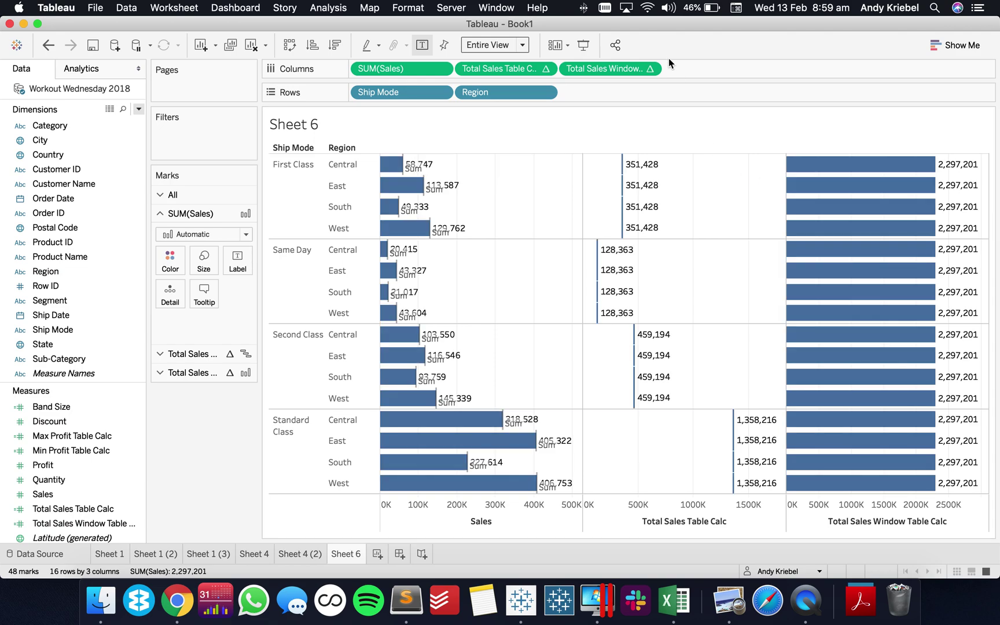
# - Compute Total Sales Window Table Calc using Cell
pyautogui.click(651, 69)
pyautogui.moveTo(660, 255)
pyautogui.click(741, 311)
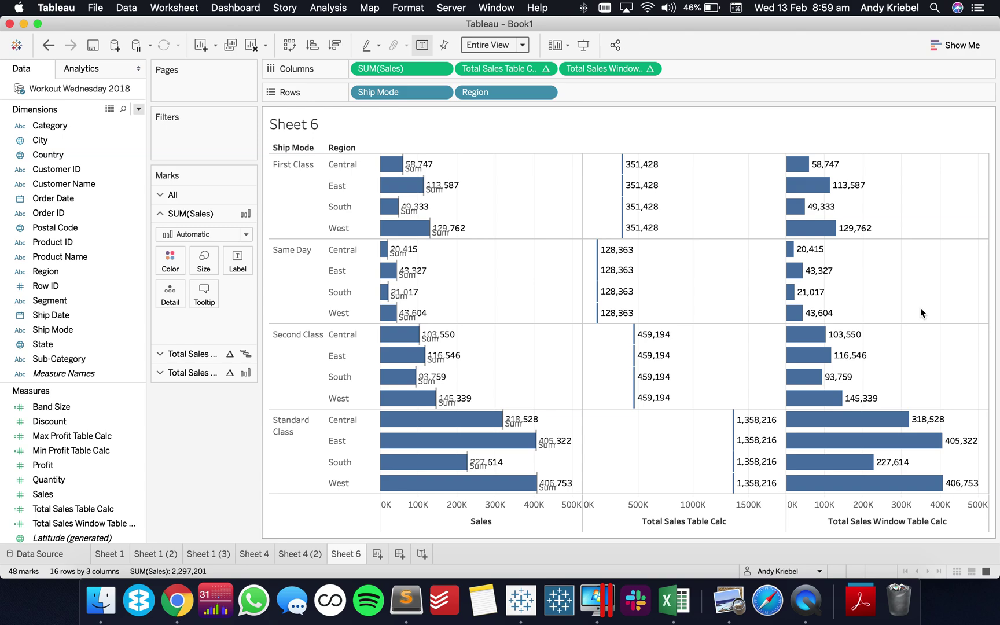
# - Switch to Preview and bring Screenshot 2019-02-13 at 8.42.20 am to the front
pyautogui.click(729, 600)
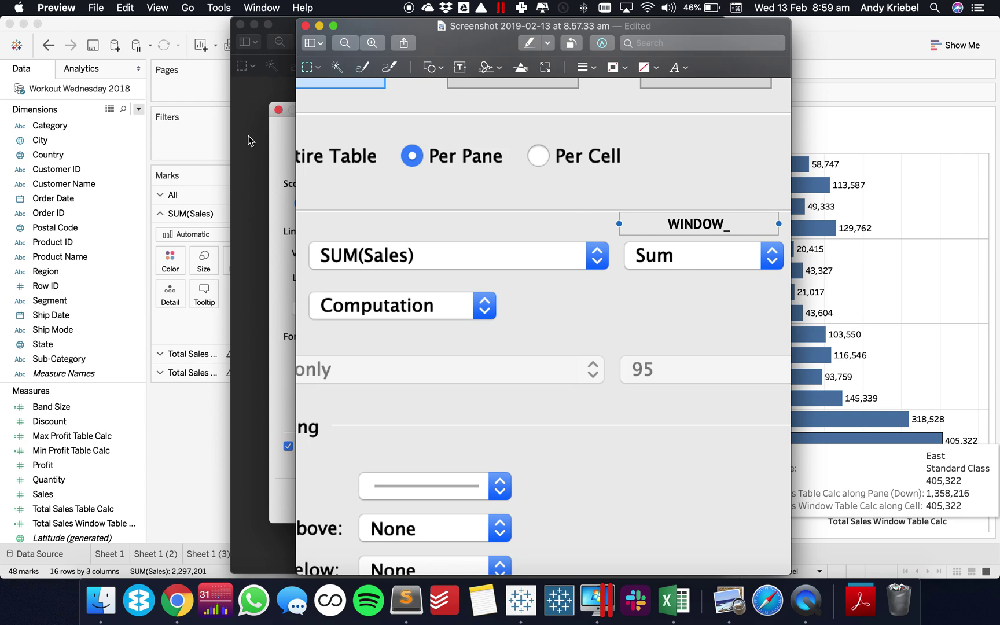
pyautogui.press('super+w')
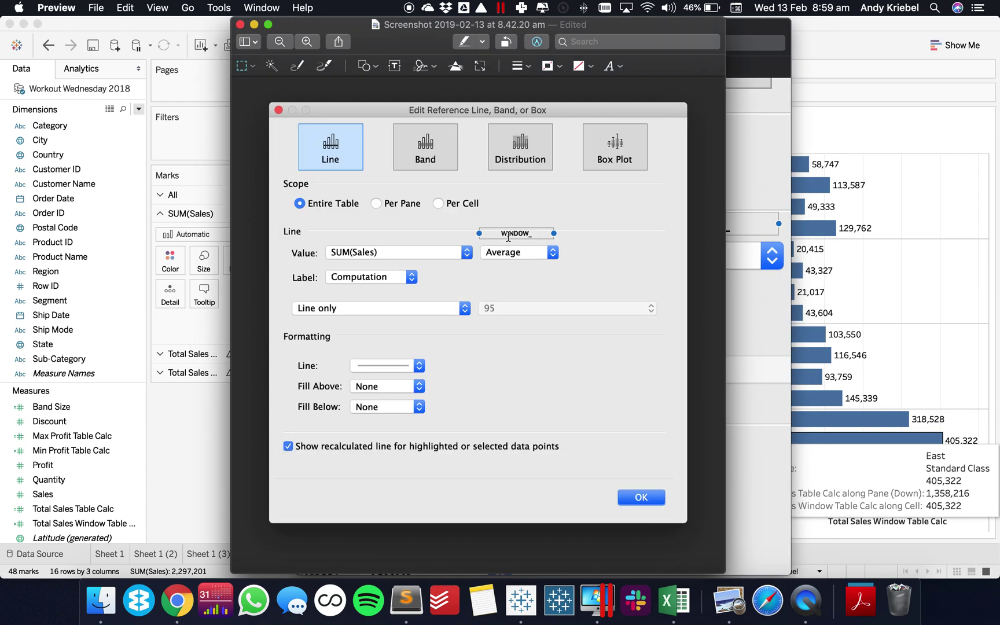